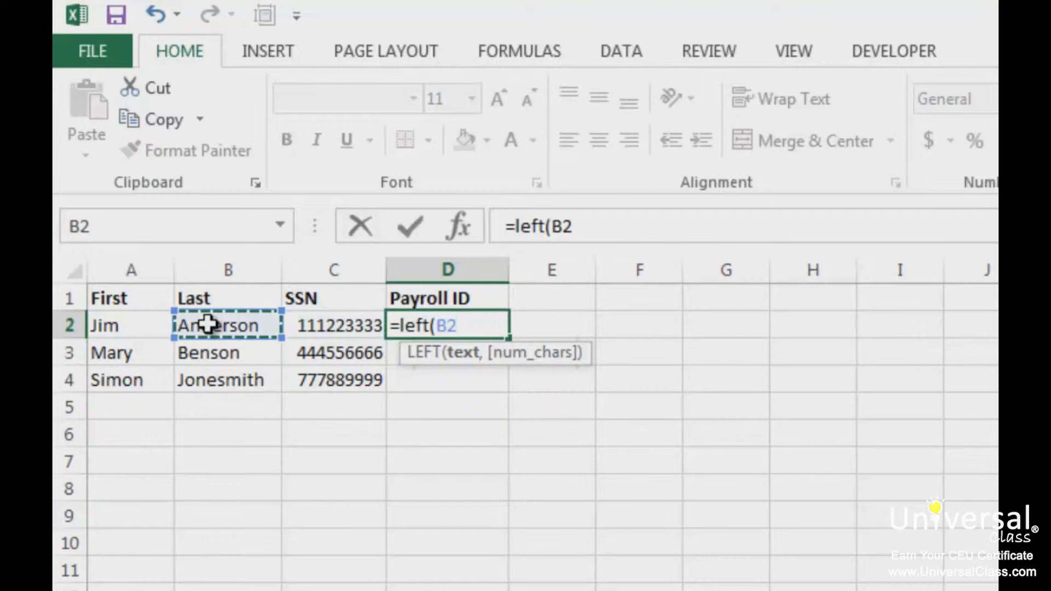
Complete the Payroll ID formula in D2 as =LEFT(B2,3)
{"action": "type", "text": ",3)"}
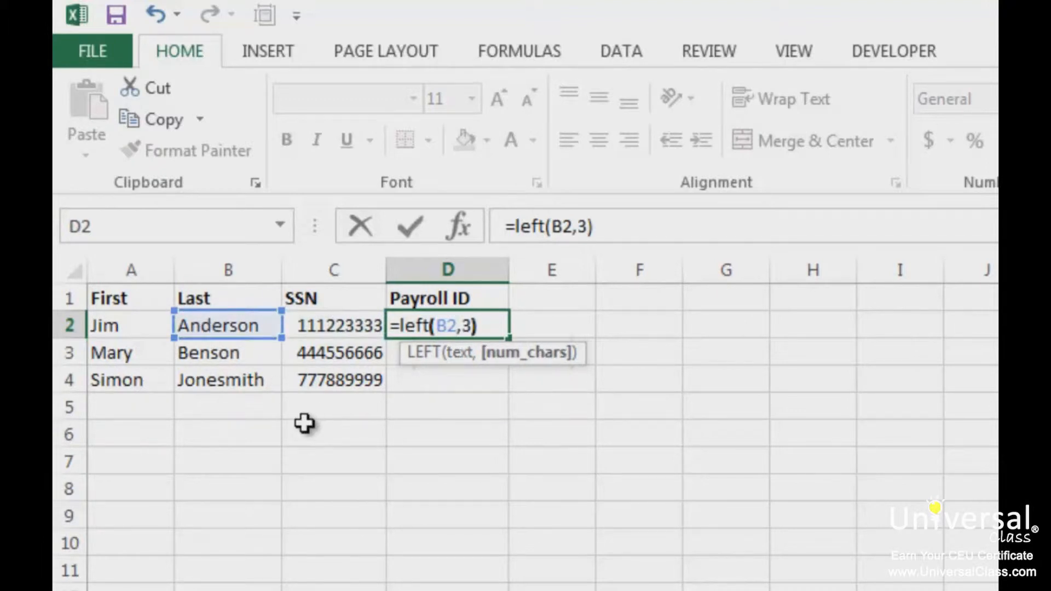
{"action": "key", "text": "Return"}
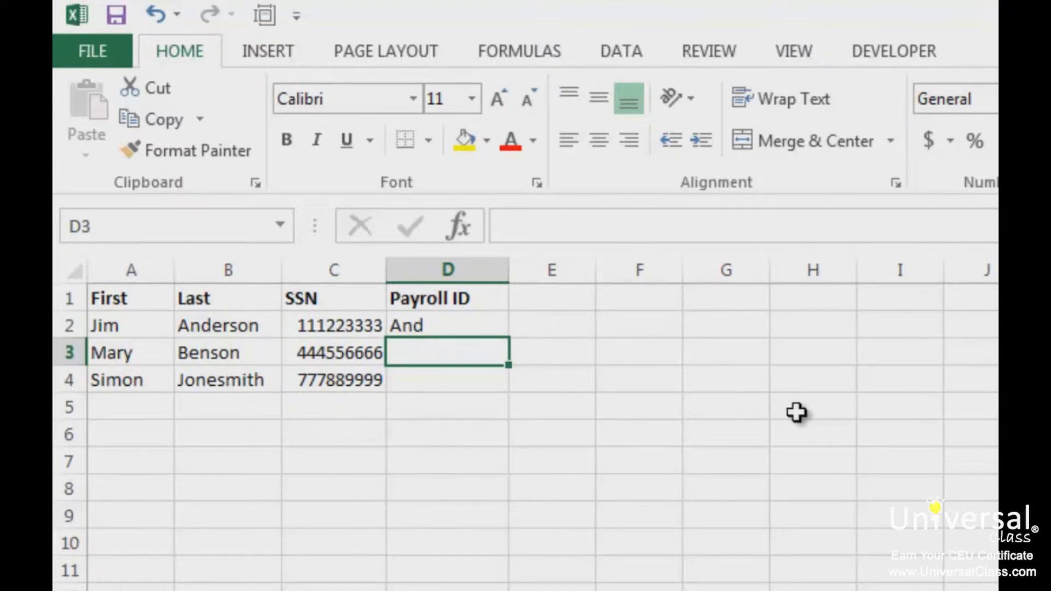
Replace the formula in D2 with =RIGHT(B2,3) to extract the final three characters of the last name
{"action": "key", "text": "Up"}
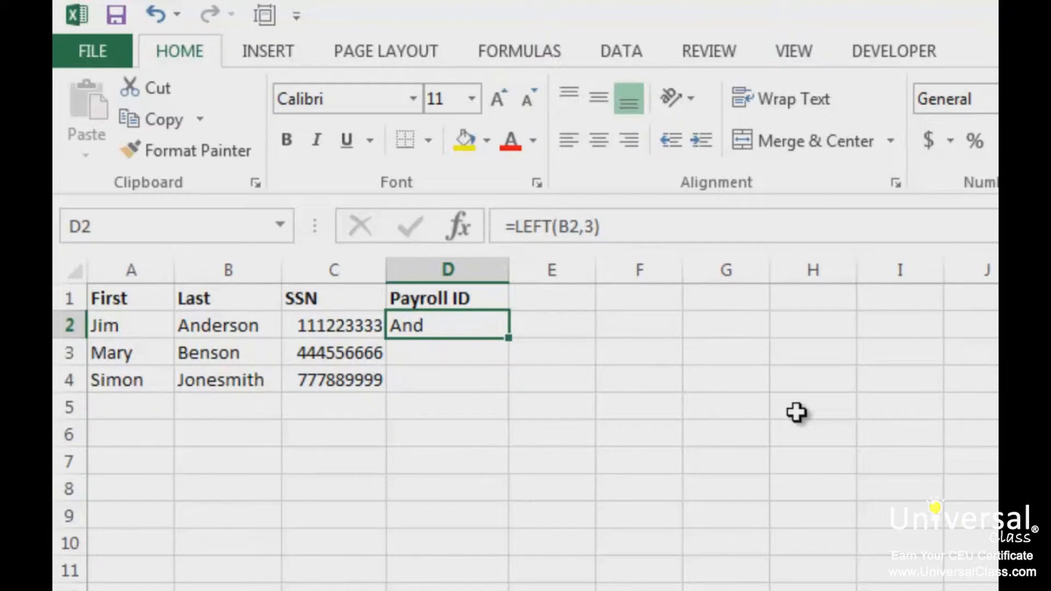
{"action": "type", "text": "=ri"}
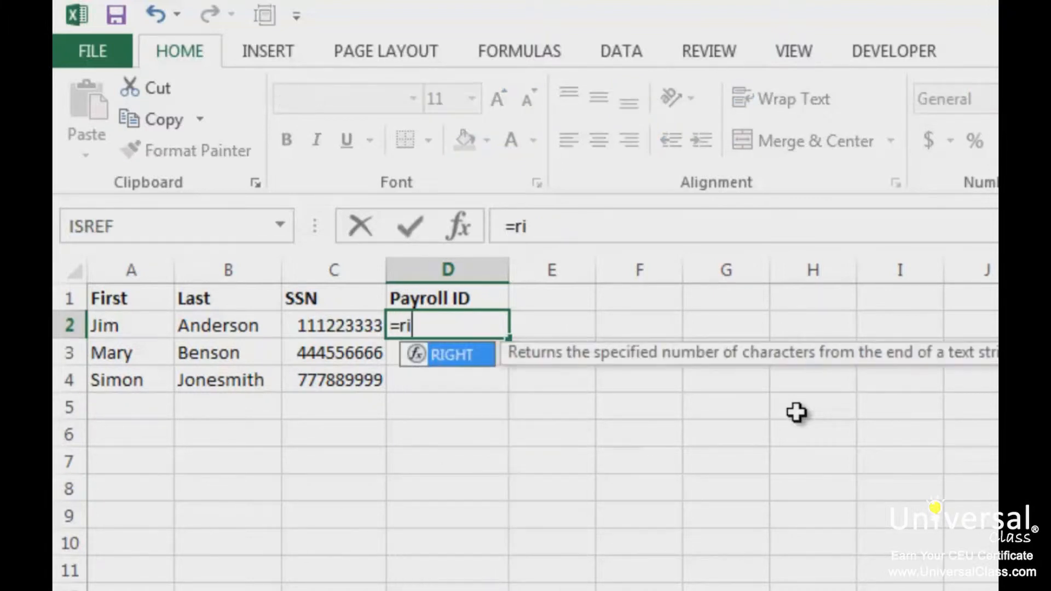
{"action": "type", "text": "ght("}
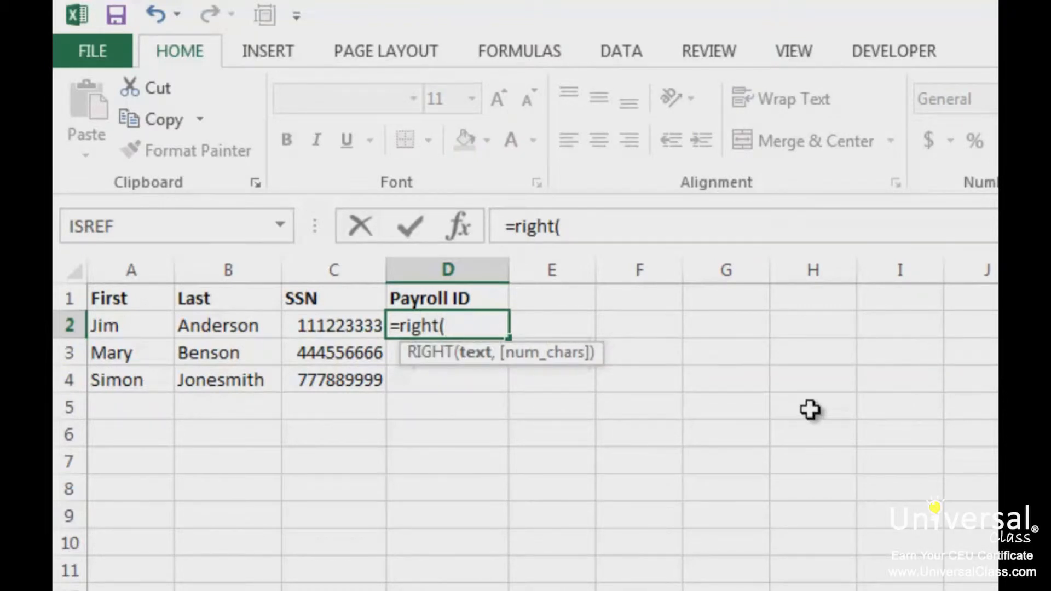
{"action": "left_click", "coordinate": [192, 323]}
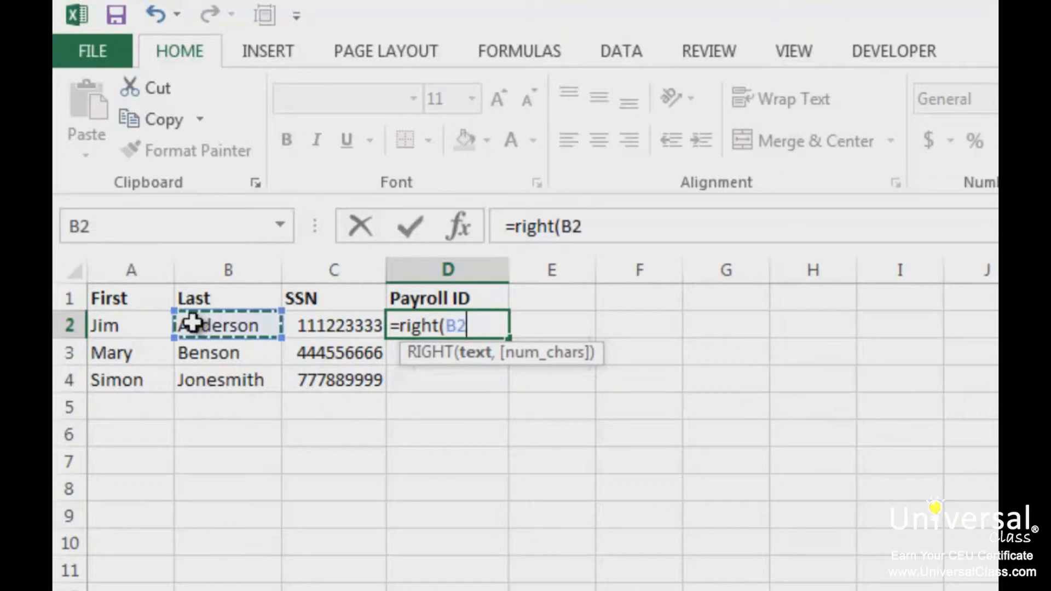
{"action": "type", "text": ",3)"}
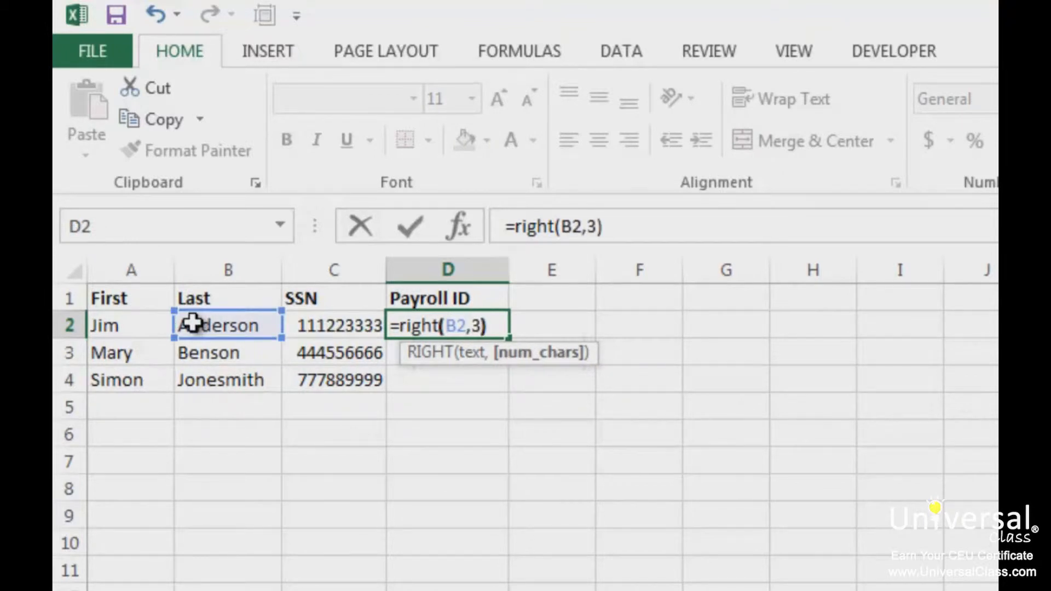
{"action": "key", "text": "Return"}
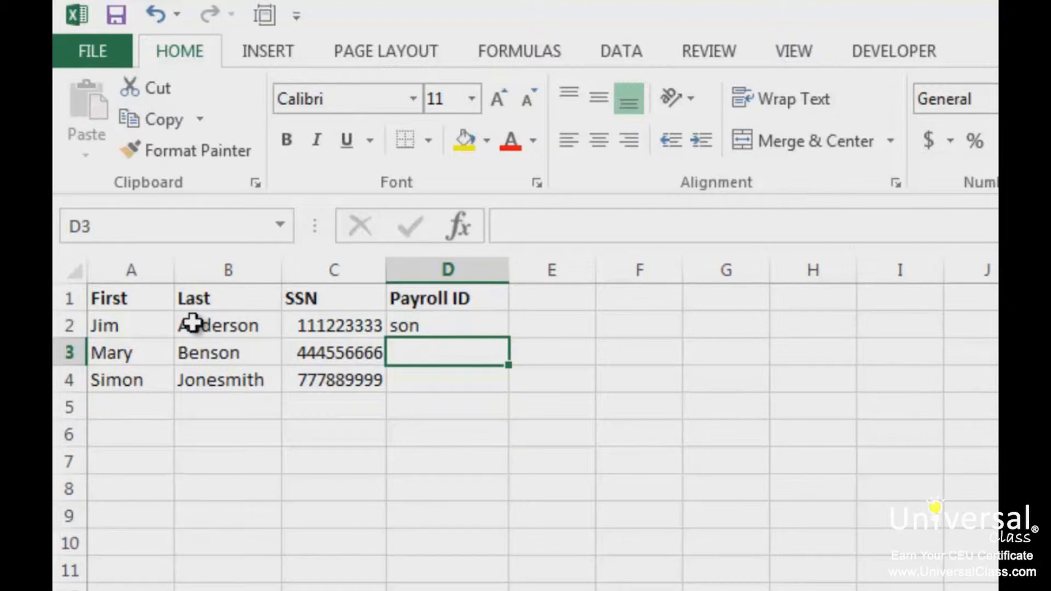
Add a trailing space to the last name in B2 and return to the Payroll ID formula in D2
{"action": "left_click", "coordinate": [258, 326]}
{"action": "key", "text": "F2"}
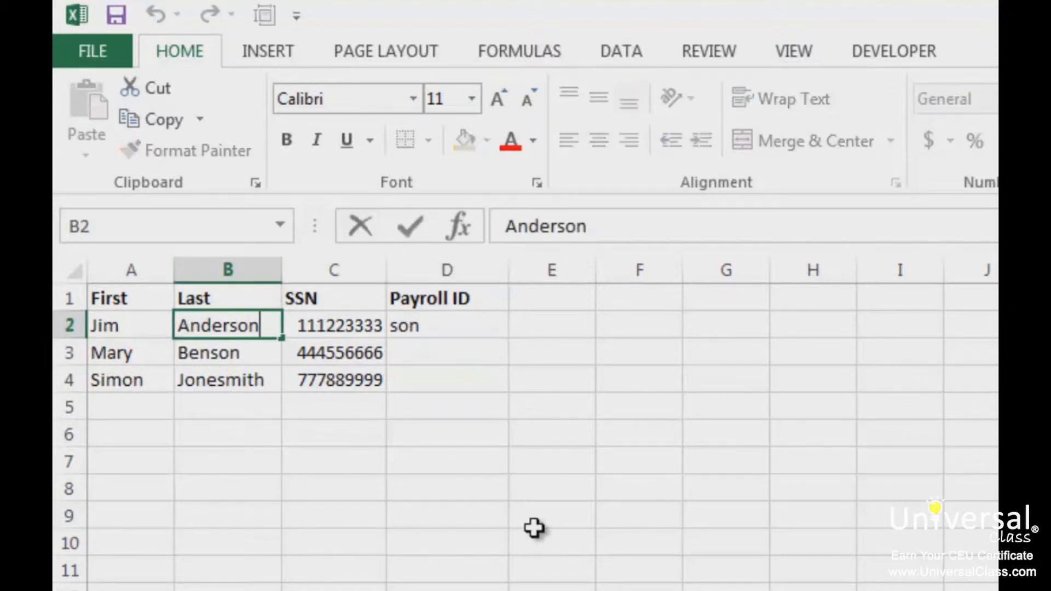
{"action": "key", "text": "Return"}
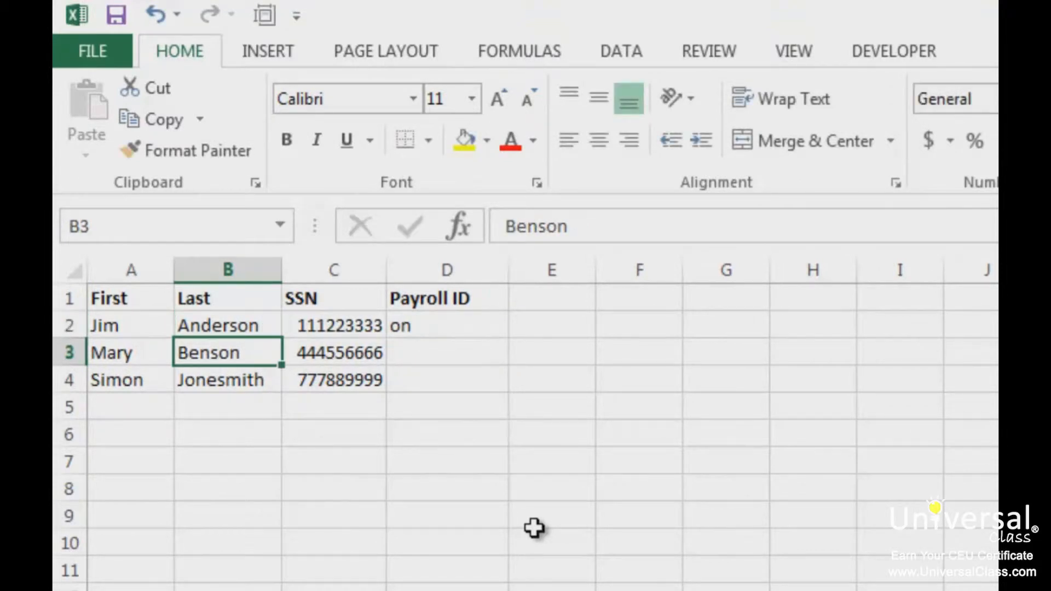
{"action": "key", "text": "Right"}
{"action": "key", "text": "Up"}
{"action": "key", "text": "Right"}
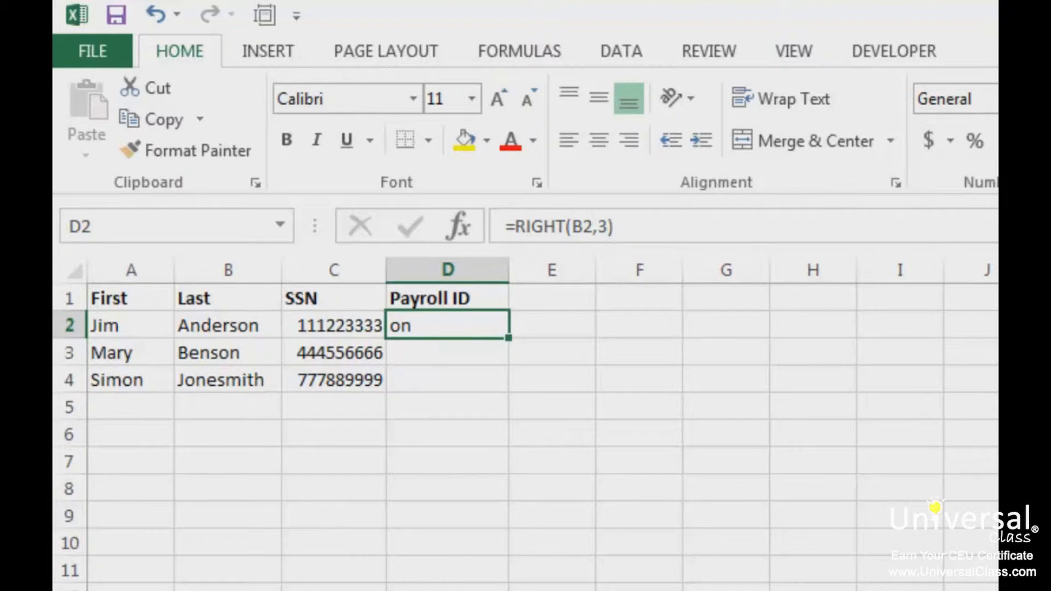
Insert a blank column before the Last column and another before the SSN column
{"action": "right_click", "coordinate": [217, 268]}
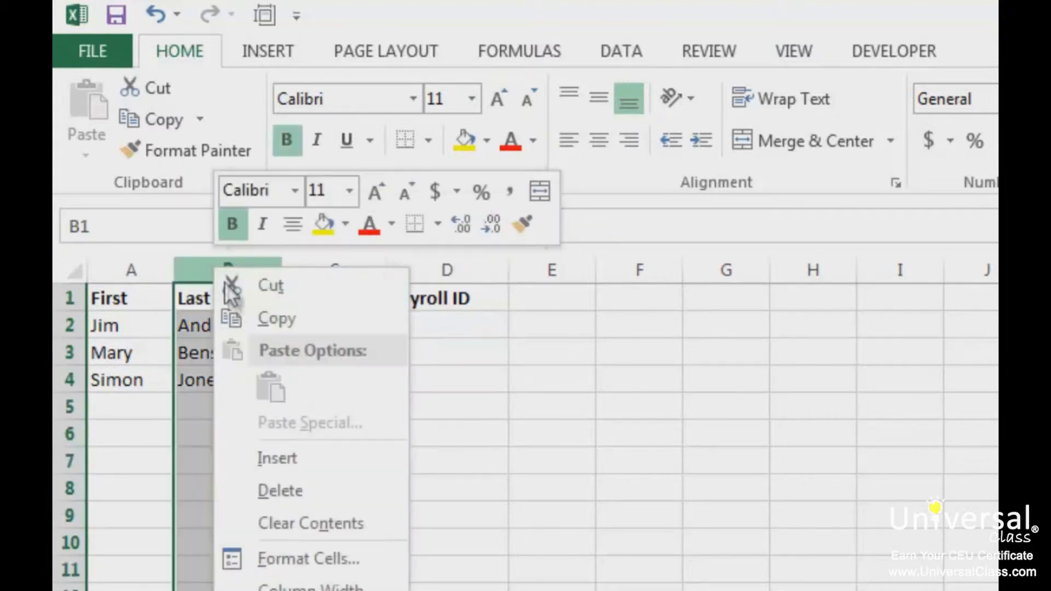
{"action": "left_click", "coordinate": [277, 459]}
{"action": "right_click", "coordinate": [402, 268]}
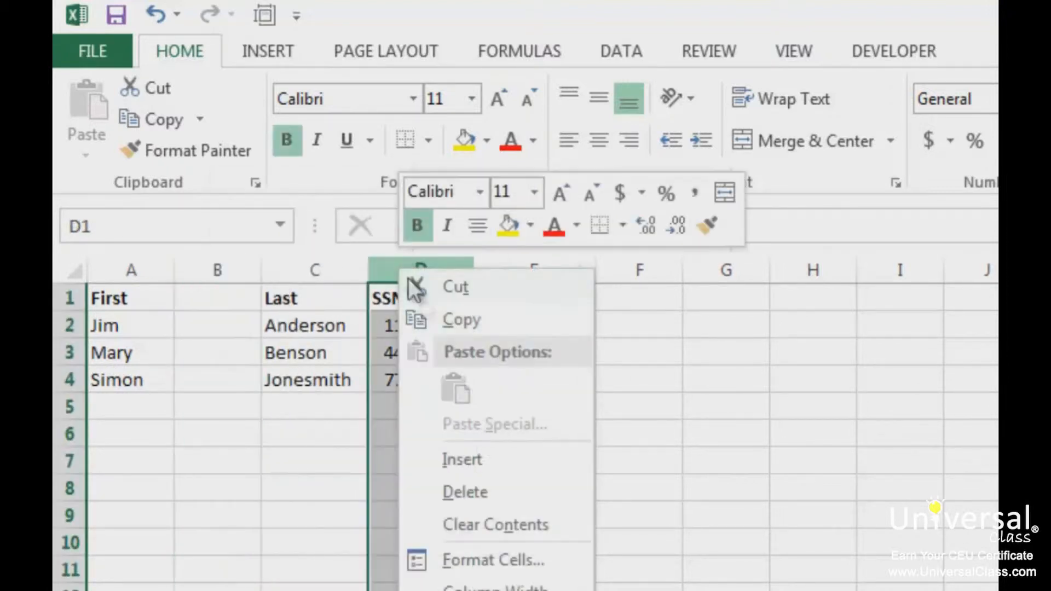
{"action": "left_click", "coordinate": [472, 460]}
Copy the First heading into B1 and the Last heading into D1 for the new columns
{"action": "left_click", "coordinate": [131, 298]}
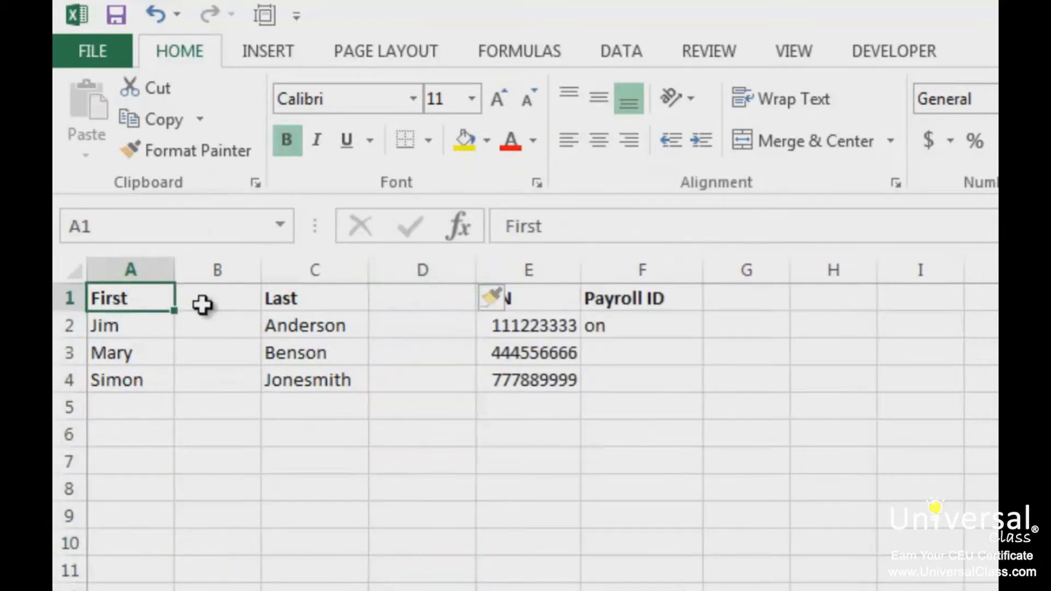
{"action": "key", "text": "ctrl+c"}
{"action": "left_click", "coordinate": [203, 305]}
{"action": "key", "text": "ctrl+v"}
{"action": "left_click", "coordinate": [316, 296]}
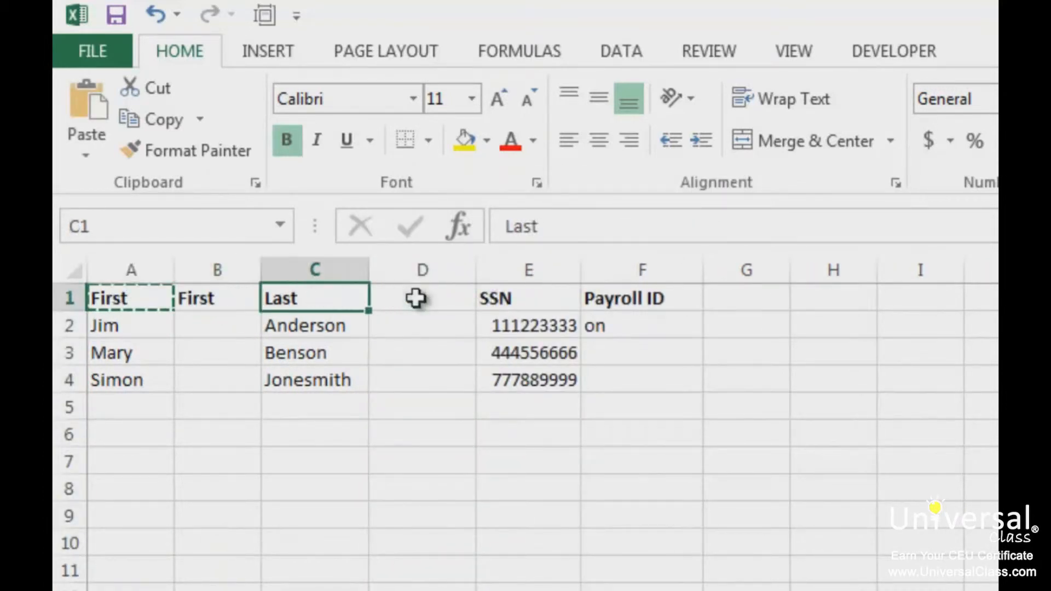
{"action": "key", "text": "ctrl+c"}
{"action": "left_click", "coordinate": [419, 297]}
{"action": "key", "text": "ctrl+v"}
{"action": "left_click", "coordinate": [204, 326]}
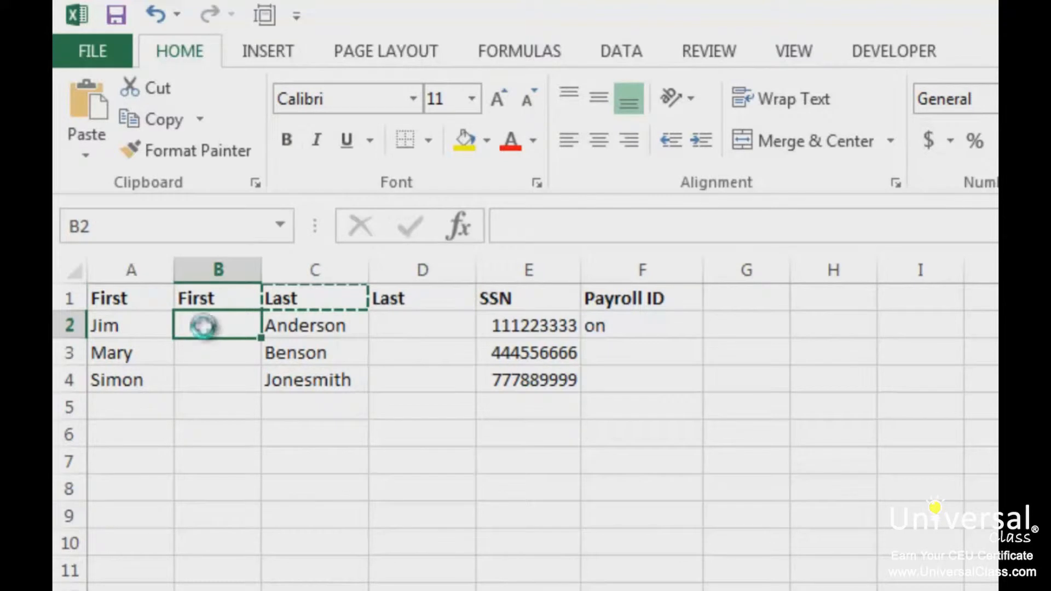
{"action": "key", "text": "Escape"}
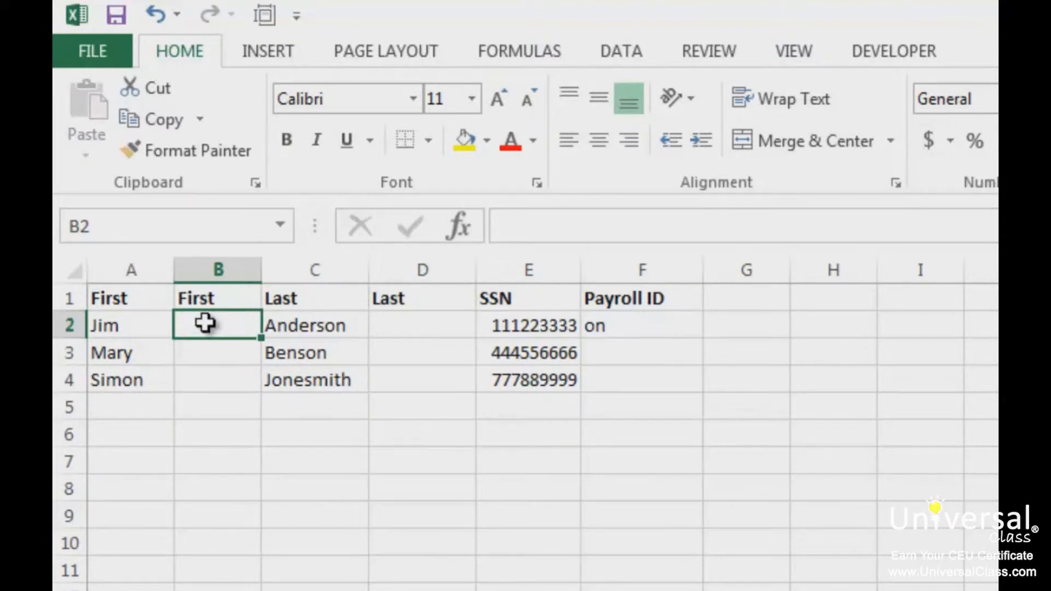
Enter =TRIM(A2) in B2 and fill the formula down to B4
{"action": "type", "text": "=trim("}
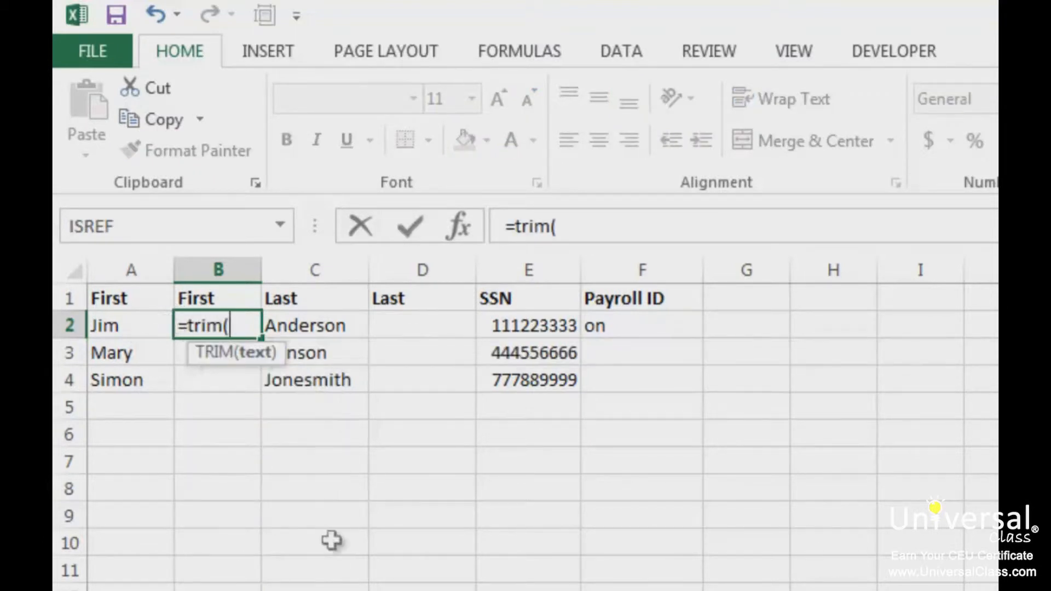
{"action": "left_click", "coordinate": [130, 325]}
{"action": "type", "text": ")"}
{"action": "key", "text": "Return"}
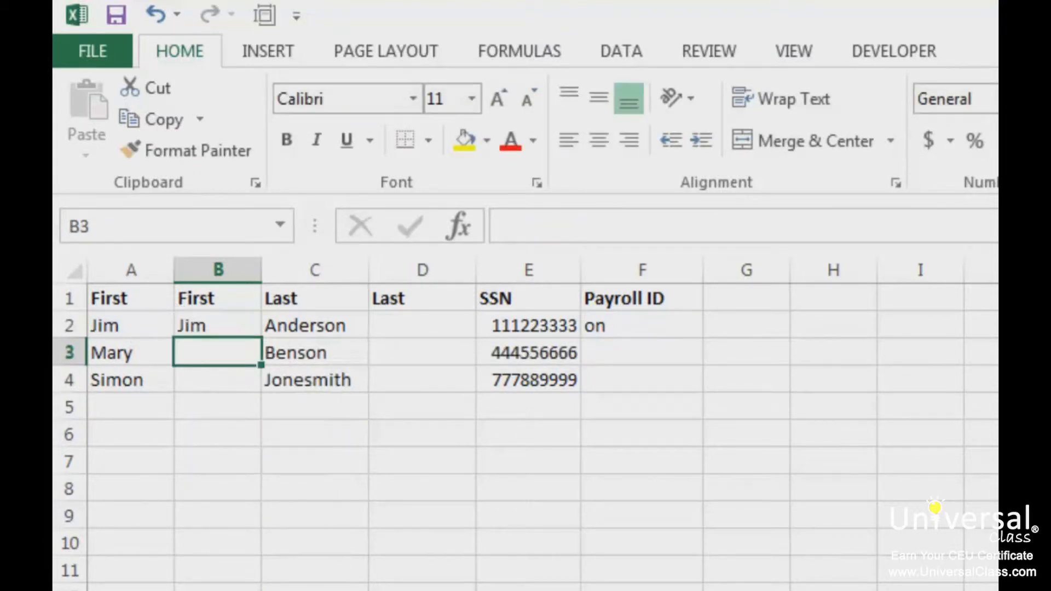
{"action": "left_click", "coordinate": [218, 325]}
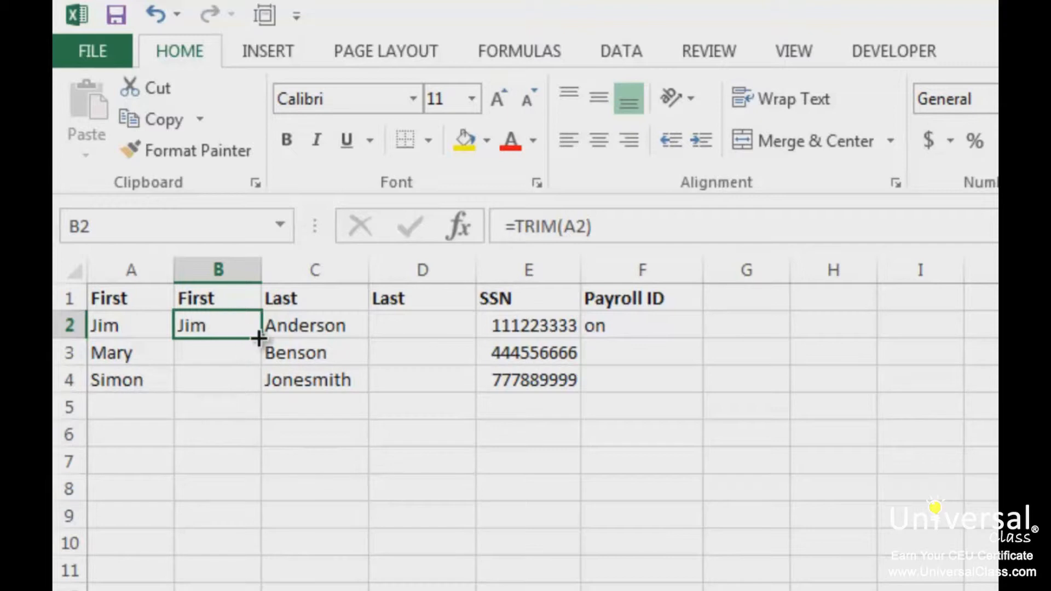
{"action": "left_click_drag", "start_coordinate": [259, 338], "coordinate": [258, 390]}
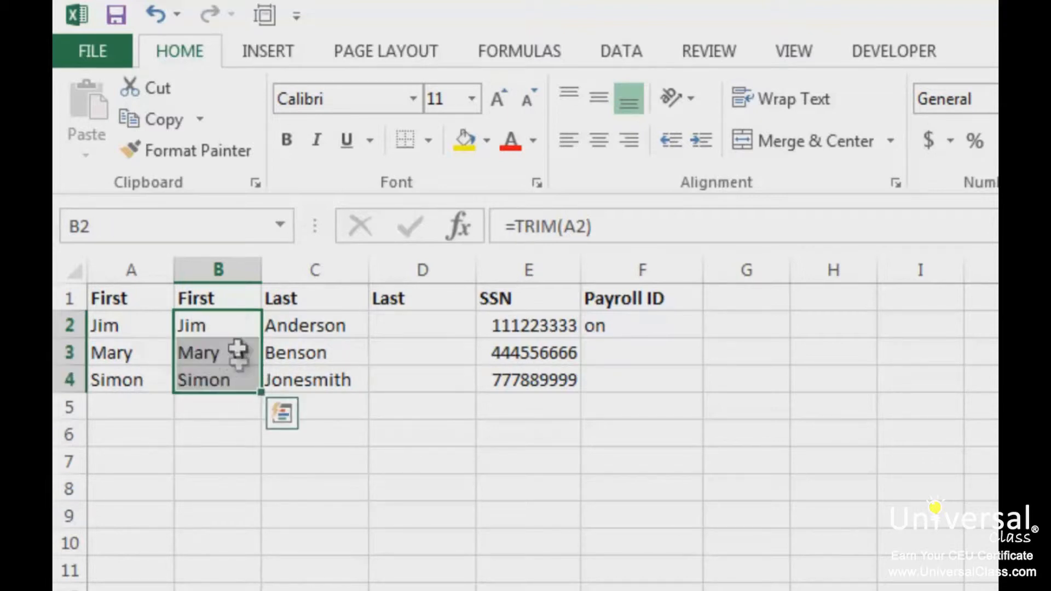
Copy the TRIM formula from B4 into D2 and fill it down to D4 for the last names
{"action": "left_click", "coordinate": [229, 382]}
{"action": "key", "text": "ctrl+c"}
{"action": "left_click", "coordinate": [426, 331]}
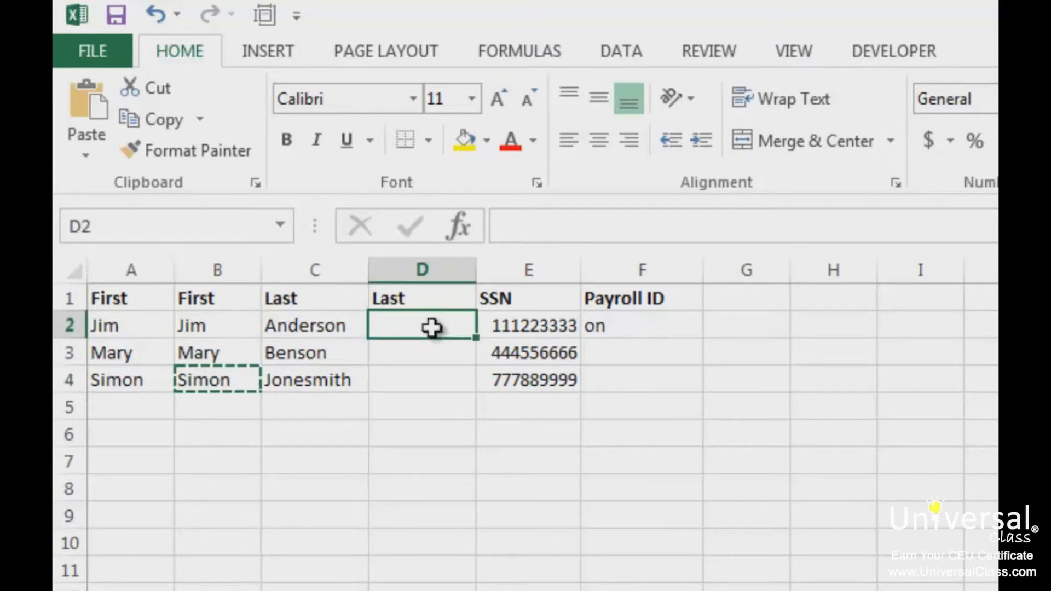
{"action": "key", "text": "ctrl+v"}
{"action": "left_click", "coordinate": [583, 226]}
{"action": "key", "text": "Escape"}
{"action": "left_click_drag", "start_coordinate": [476, 340], "coordinate": [470, 389]}
{"action": "left_click", "coordinate": [446, 435]}
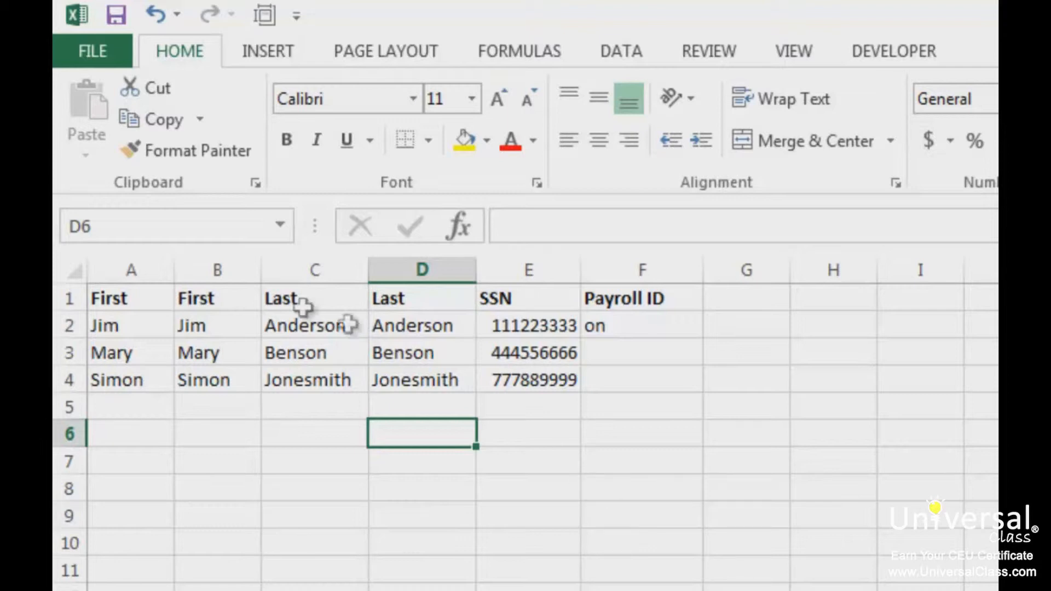
Delete the two helper columns B and D that hold the trimmed names
{"action": "left_click", "coordinate": [208, 267]}
{"action": "left_click", "coordinate": [425, 266], "text": "ctrl"}
{"action": "right_click", "coordinate": [427, 265]}
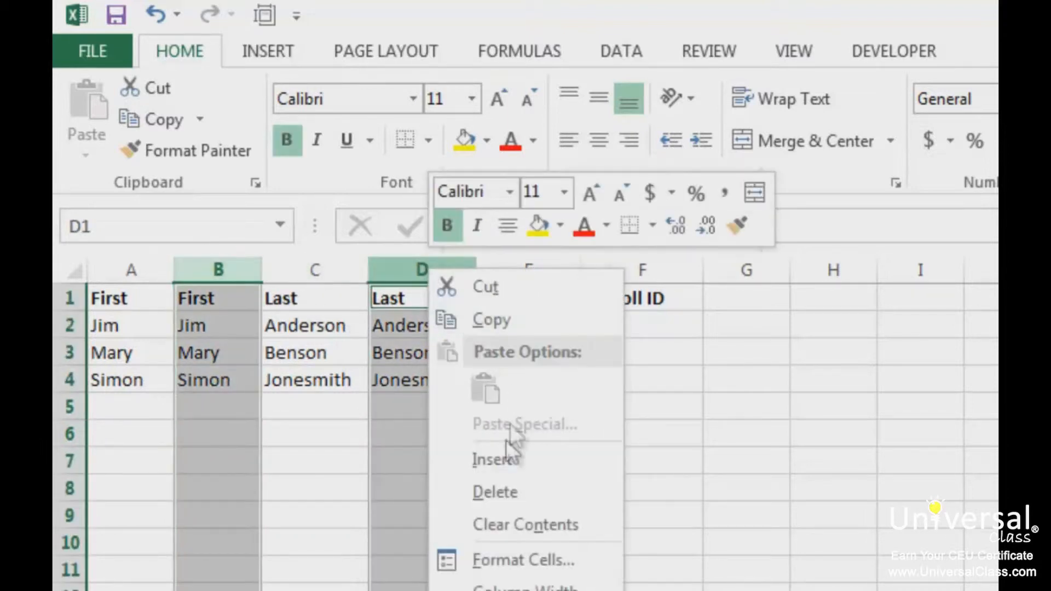
{"action": "left_click", "coordinate": [500, 493]}
Nest TRIM around the B2 reference in the D2 formula, making it =RIGHT(TRIM(B2),3)
{"action": "left_click", "coordinate": [446, 323]}
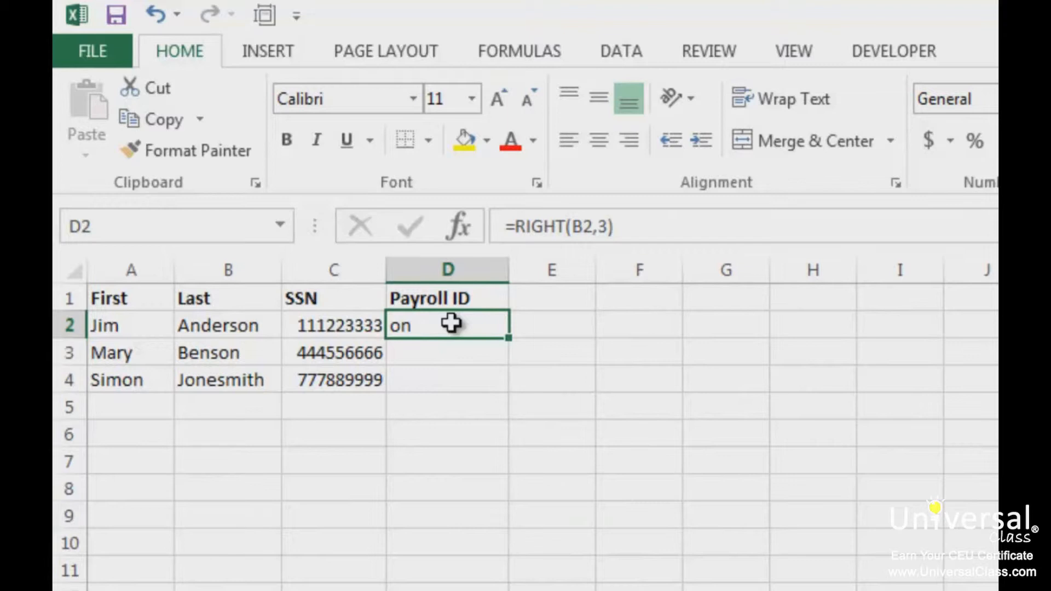
{"action": "left_click", "coordinate": [569, 226]}
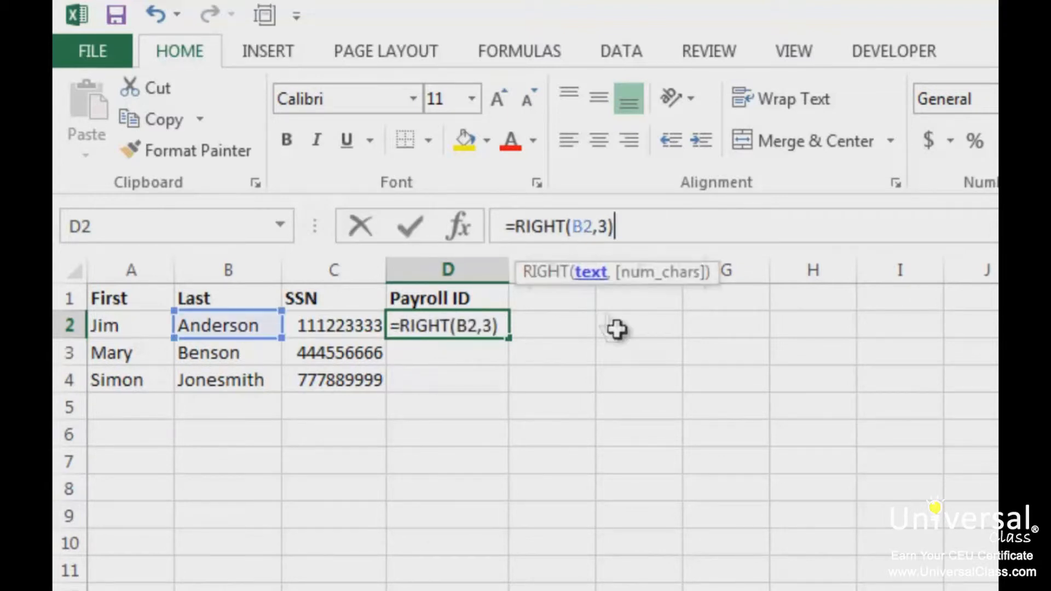
{"action": "type", "text": "trim("}
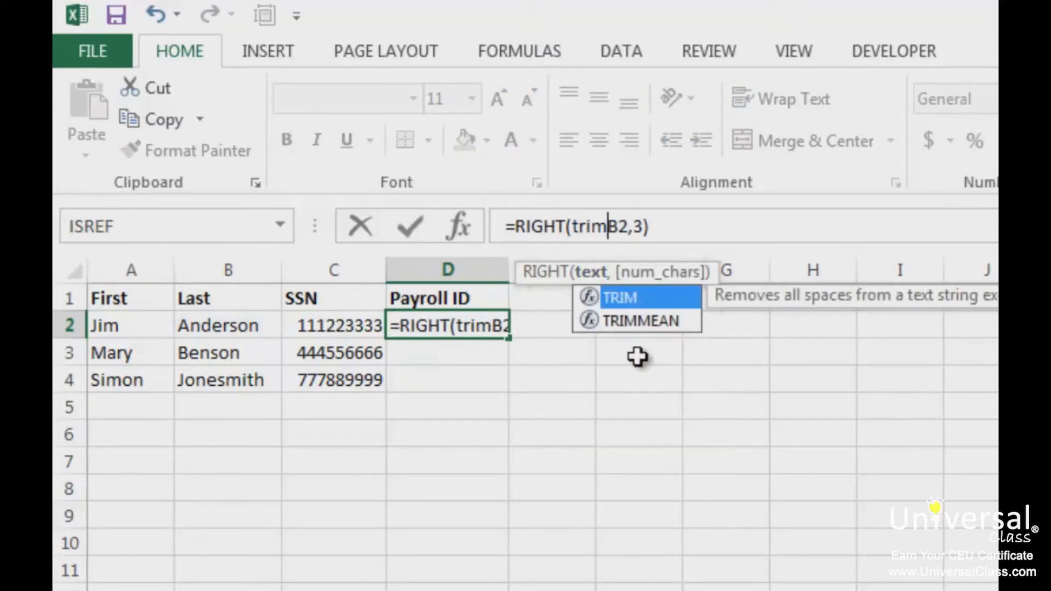
{"action": "key", "text": "Right"}
{"action": "key", "text": "Right"}
{"action": "type", "text": ")"}
{"action": "key", "text": "Return"}
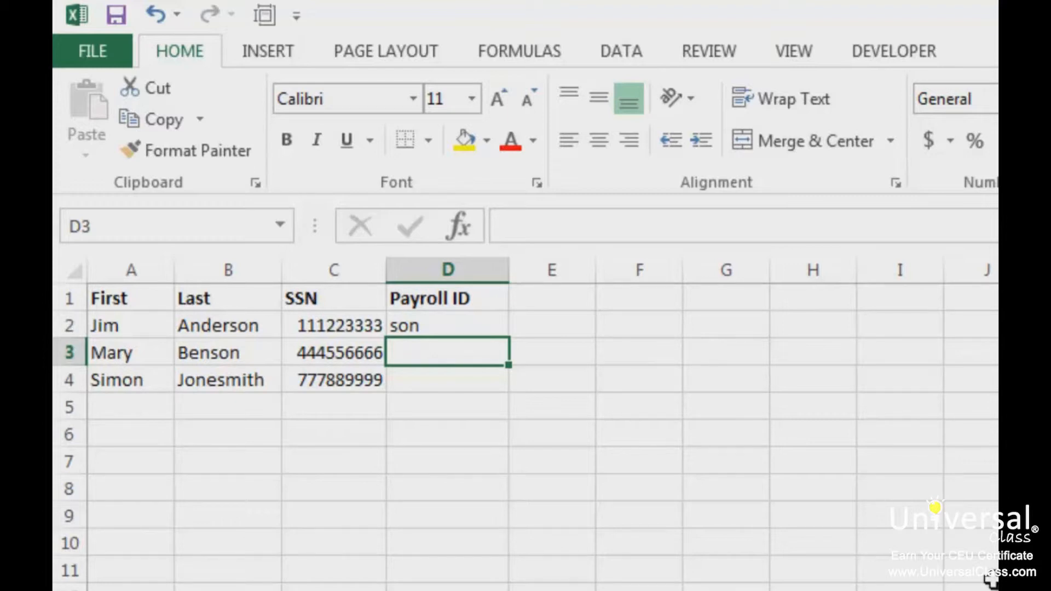
Add the heading Chars in E1, next to Payroll ID
{"action": "key", "text": "Right"}
{"action": "key", "text": "Up"}
{"action": "key", "text": "Up"}
{"action": "type", "text": "Chars"}
{"action": "key", "text": "Return"}
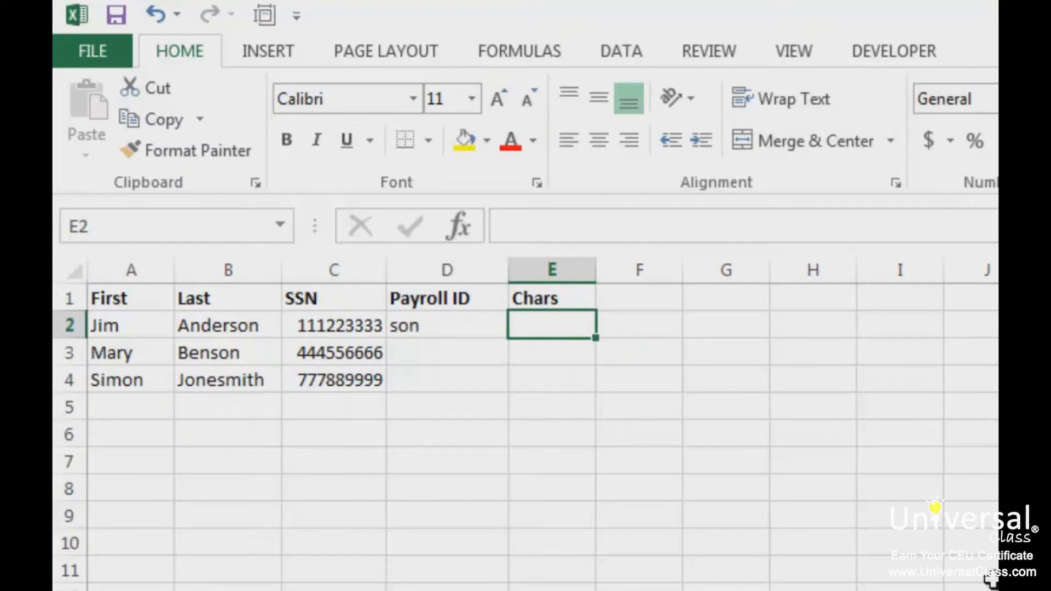
Enter =LEN(B2) in E2 to count the characters in the last name
{"action": "type", "text": "=len("}
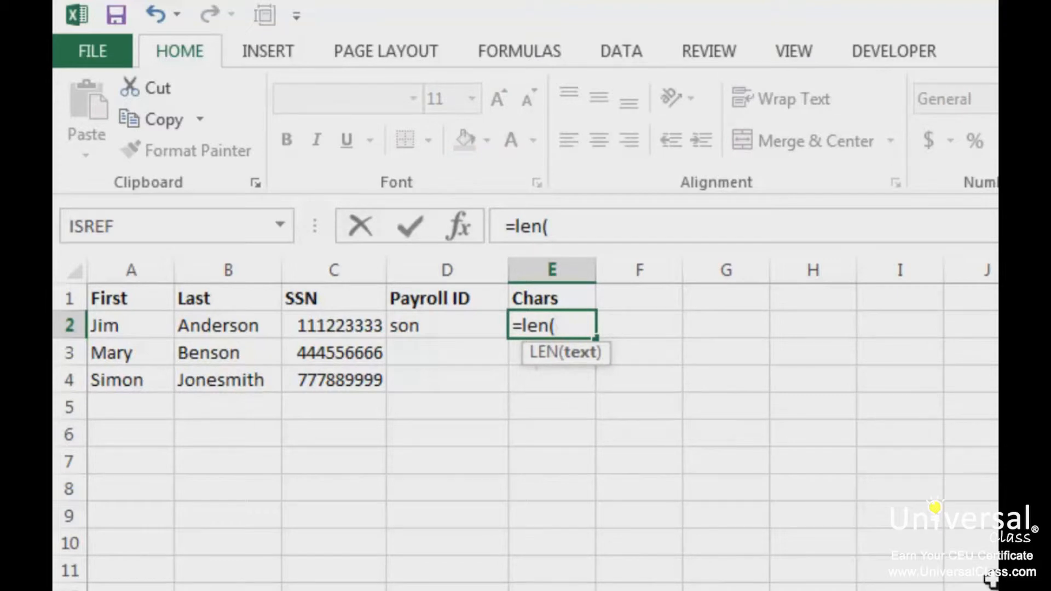
{"action": "left_click", "coordinate": [248, 325]}
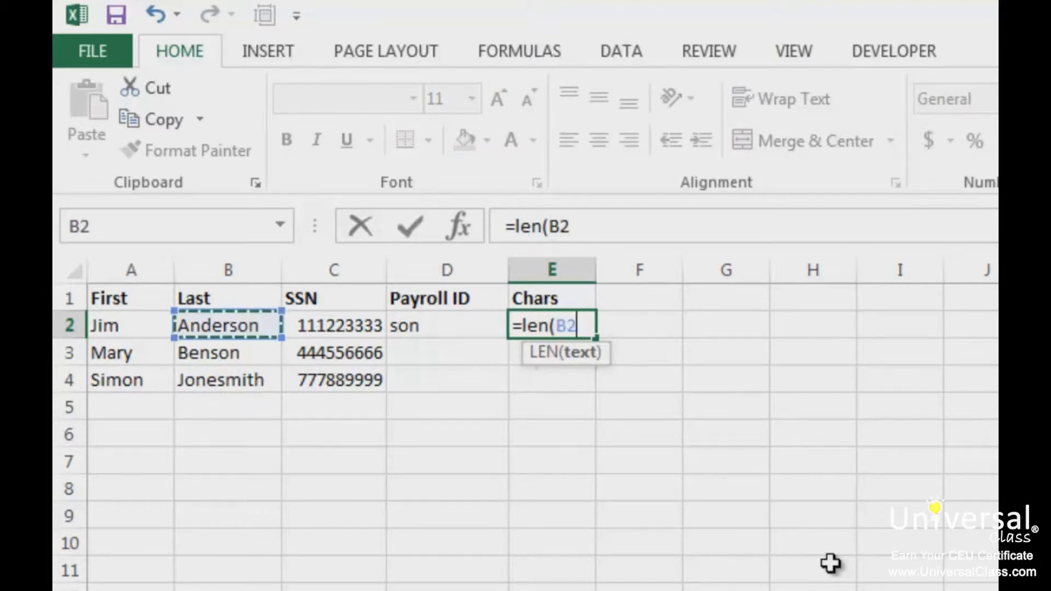
{"action": "type", "text": ")"}
{"action": "key", "text": "Return"}
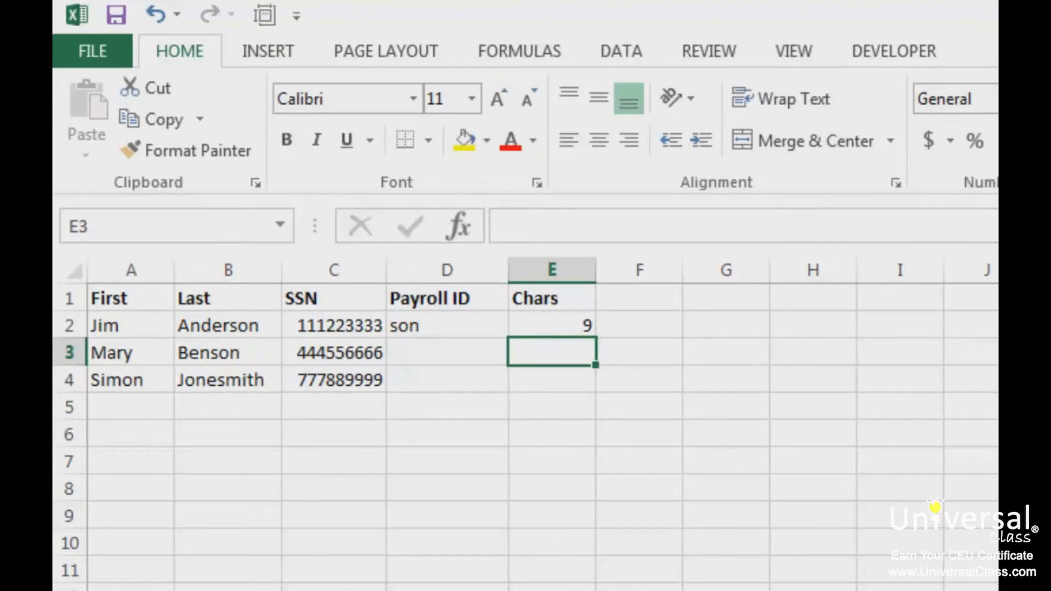
Remove the trailing space from the last name in B2 and select E3
{"action": "left_click", "coordinate": [217, 329]}
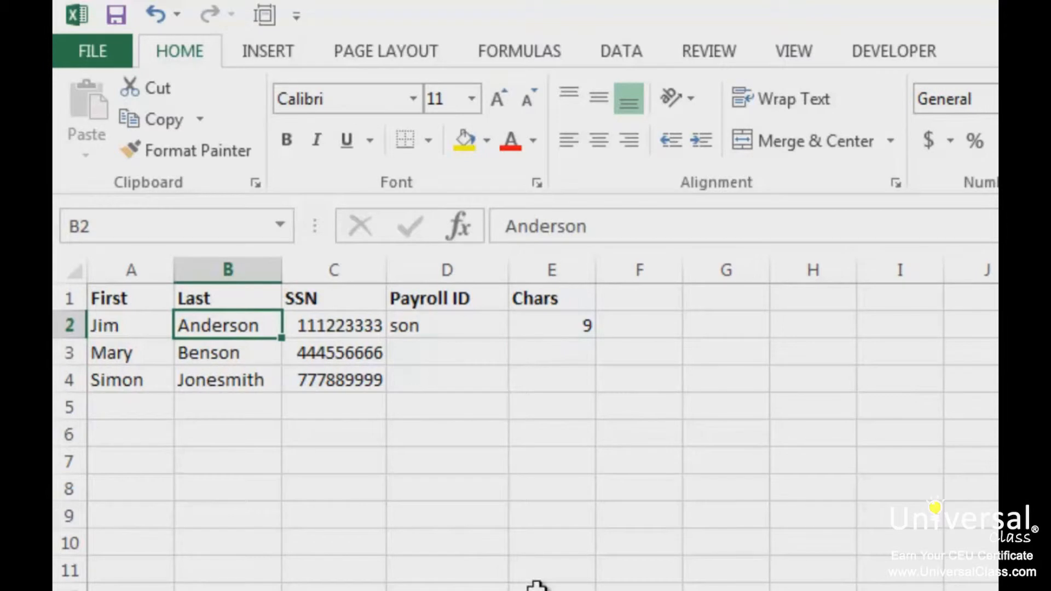
{"action": "key", "text": "F2"}
{"action": "key", "text": "BackSpace"}
{"action": "key", "text": "Return"}
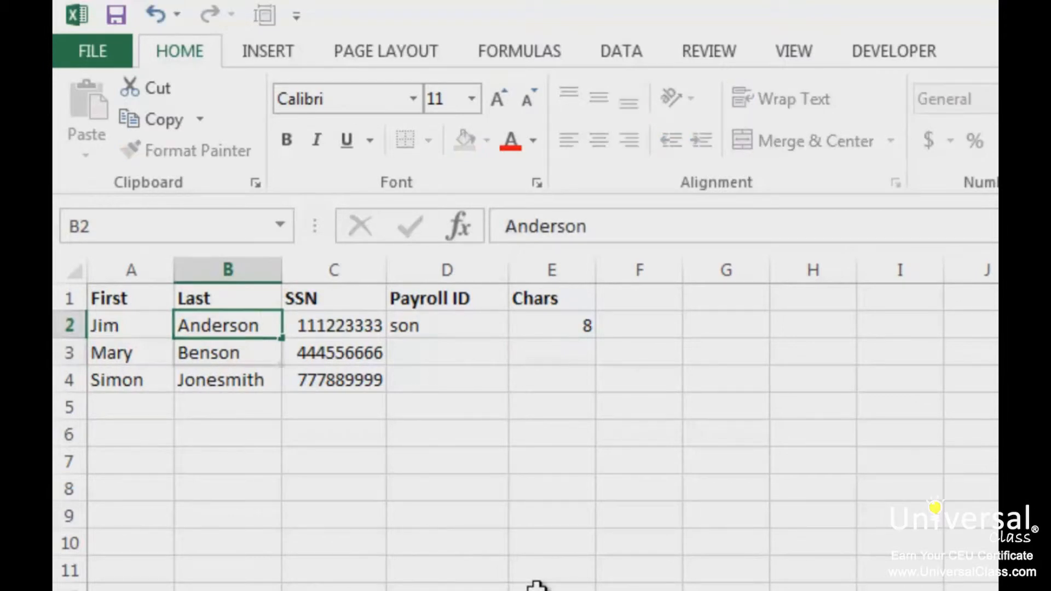
{"action": "left_click", "coordinate": [573, 361]}
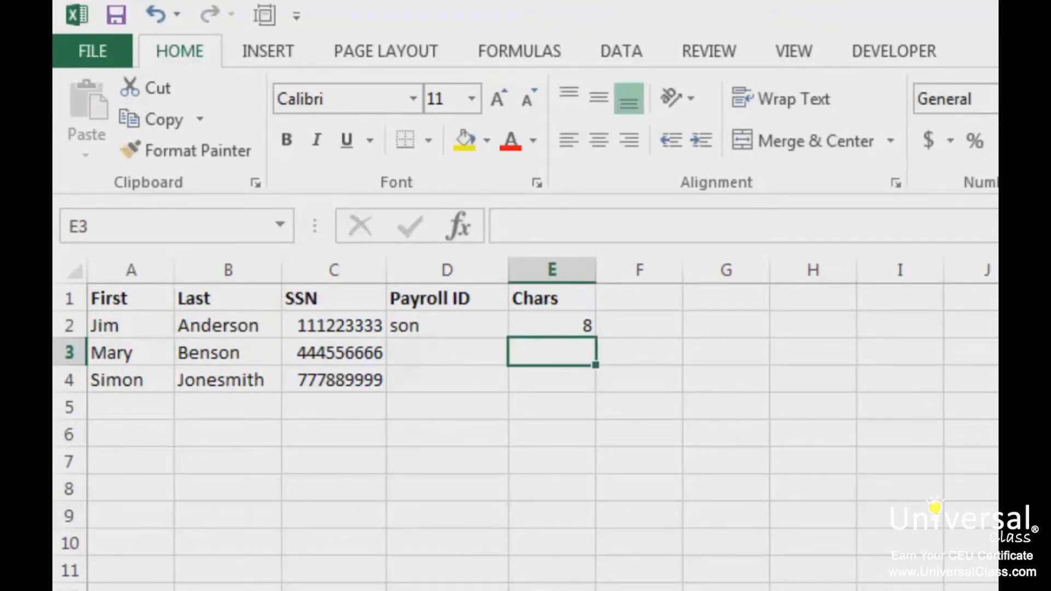
{"action": "left_click_drag", "start_coordinate": [438, 326], "coordinate": [592, 383]}
{"action": "left_click", "coordinate": [575, 435]}
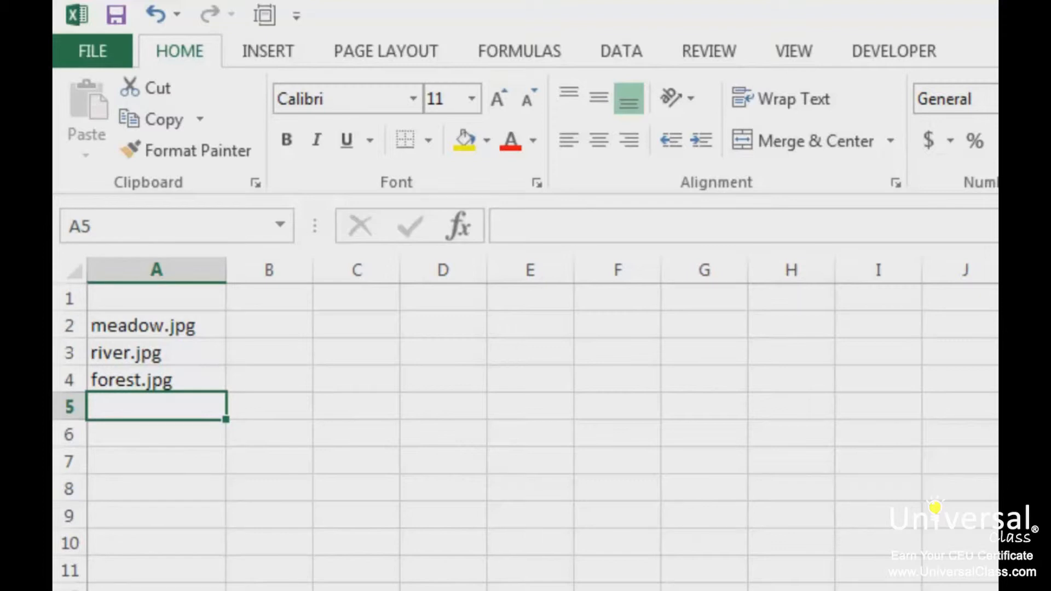
Enter =LEN(A2) in B2 and fill it down through B4 to count the characters in each file name
{"action": "left_click", "coordinate": [281, 332]}
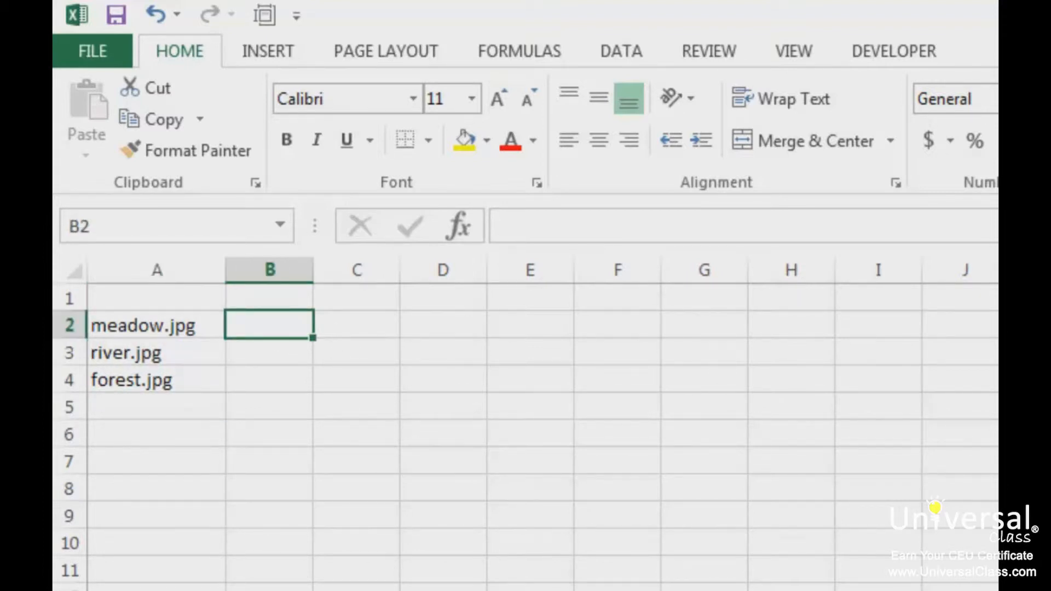
{"action": "type", "text": "="}
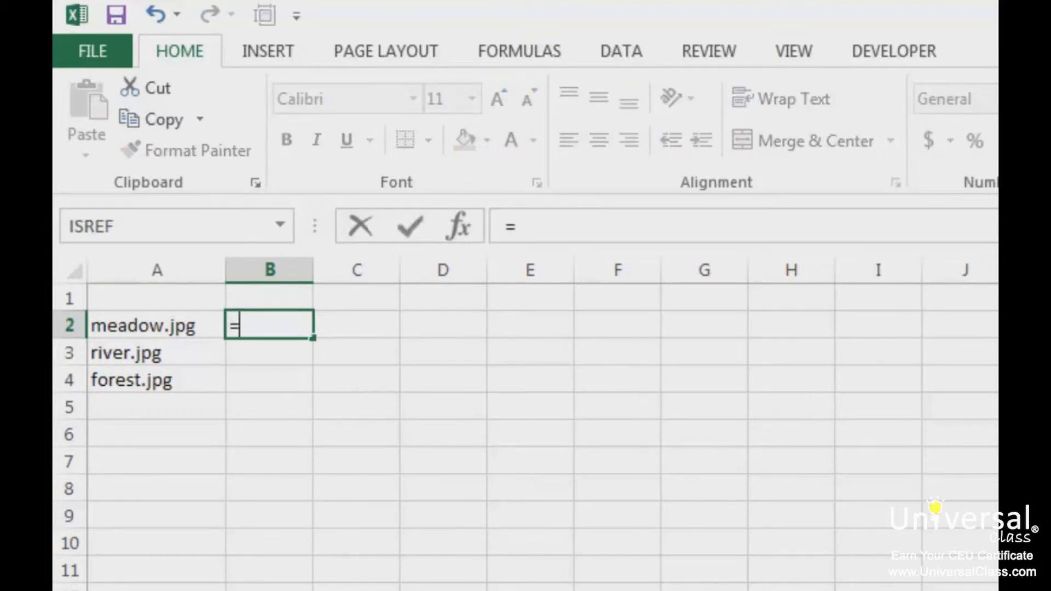
{"action": "type", "text": "len("}
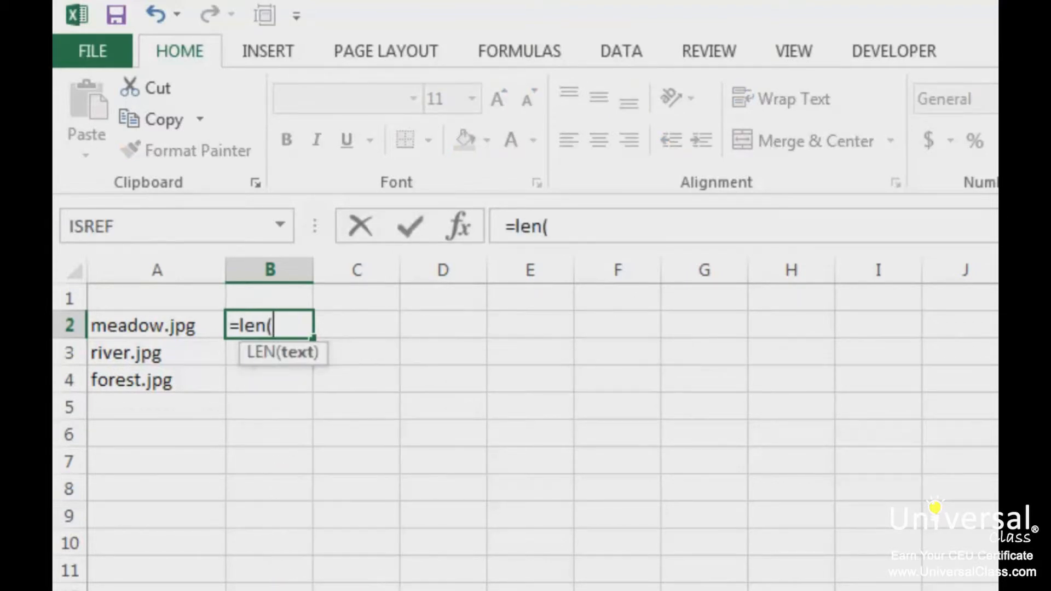
{"action": "key", "text": "Left"}
{"action": "type", "text": ")"}
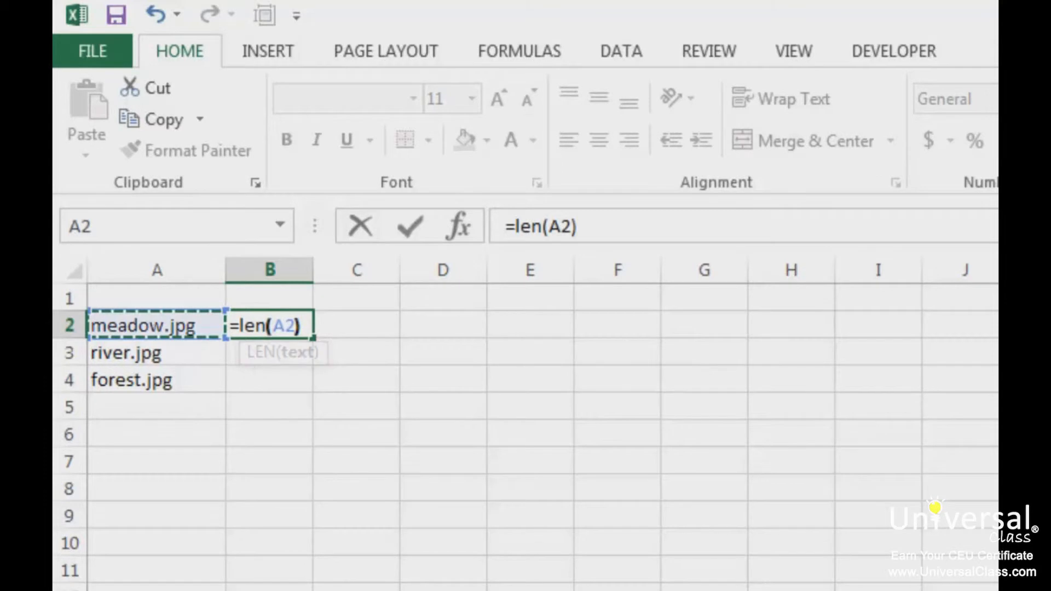
{"action": "key", "text": "Return"}
{"action": "key", "text": "Up"}
{"action": "left_click_drag", "start_coordinate": [312, 338], "coordinate": [317, 391]}
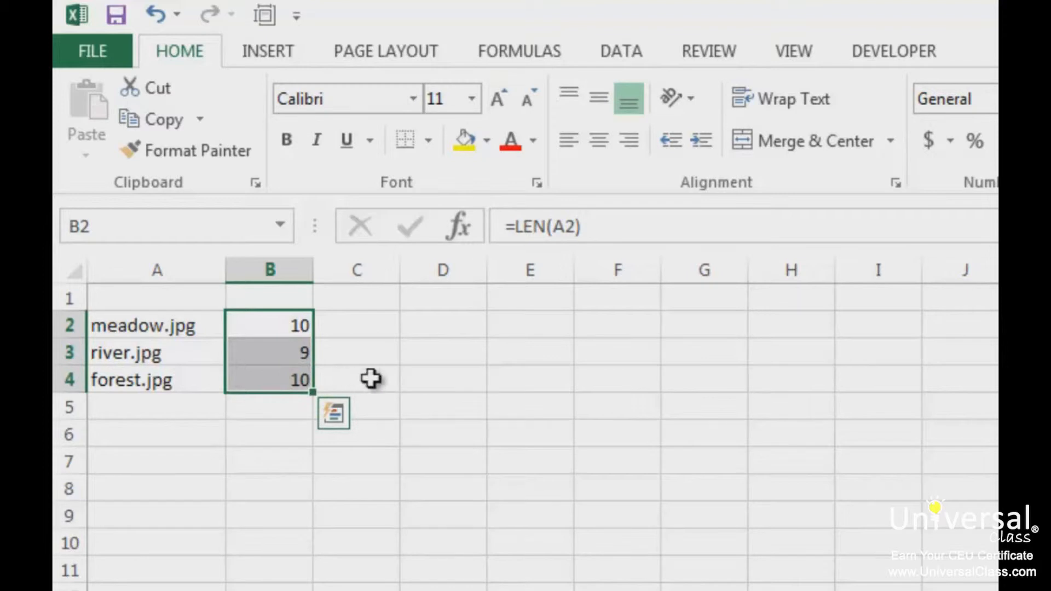
Enter =LEFT(A2,B2-4) in C2 to extract the file name without its extension
{"action": "left_click", "coordinate": [368, 327]}
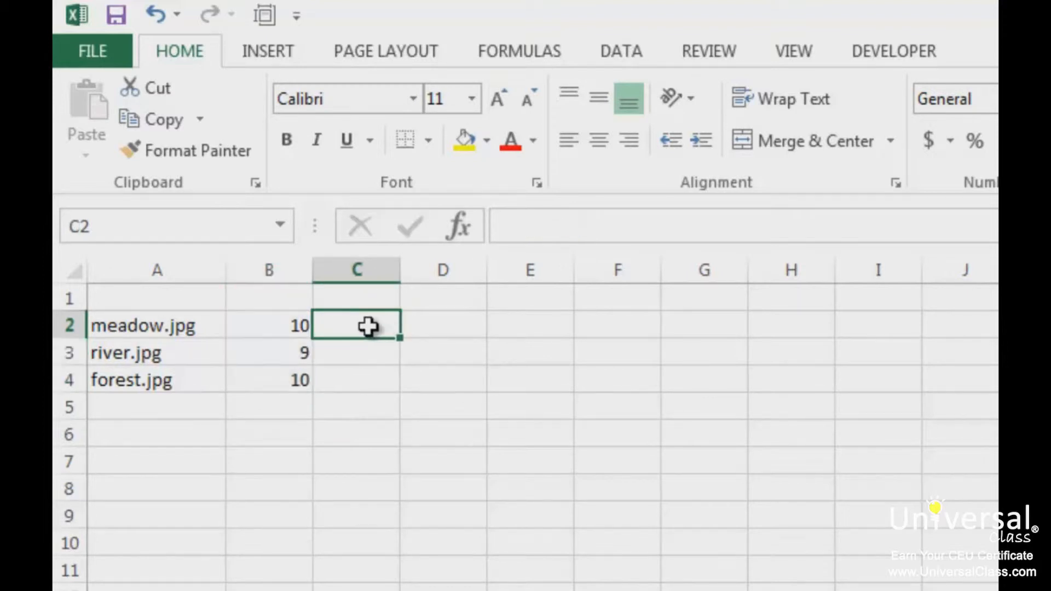
{"action": "type", "text": "=left("}
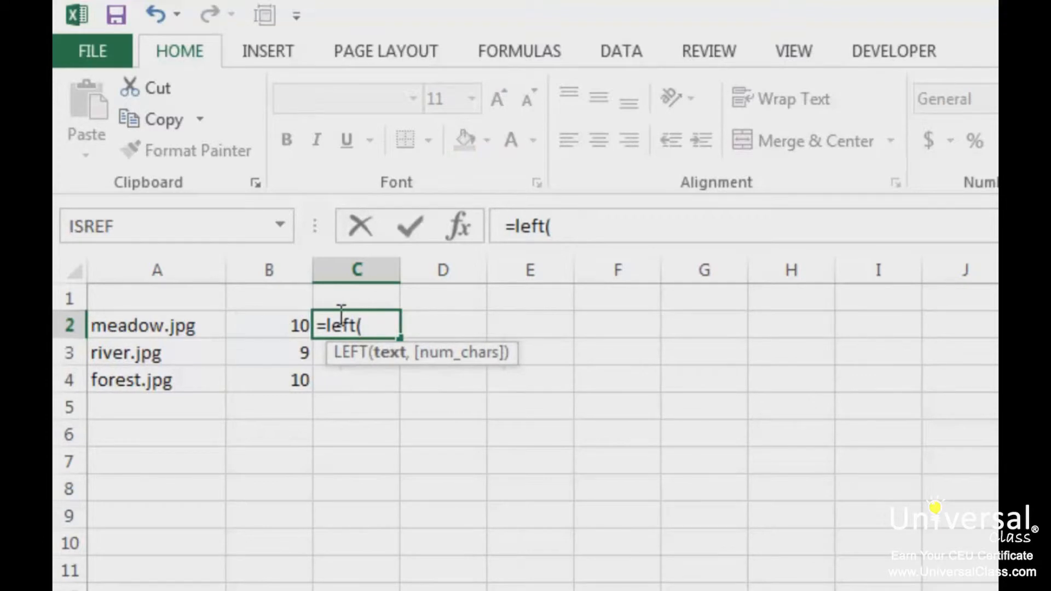
{"action": "left_click", "coordinate": [152, 328]}
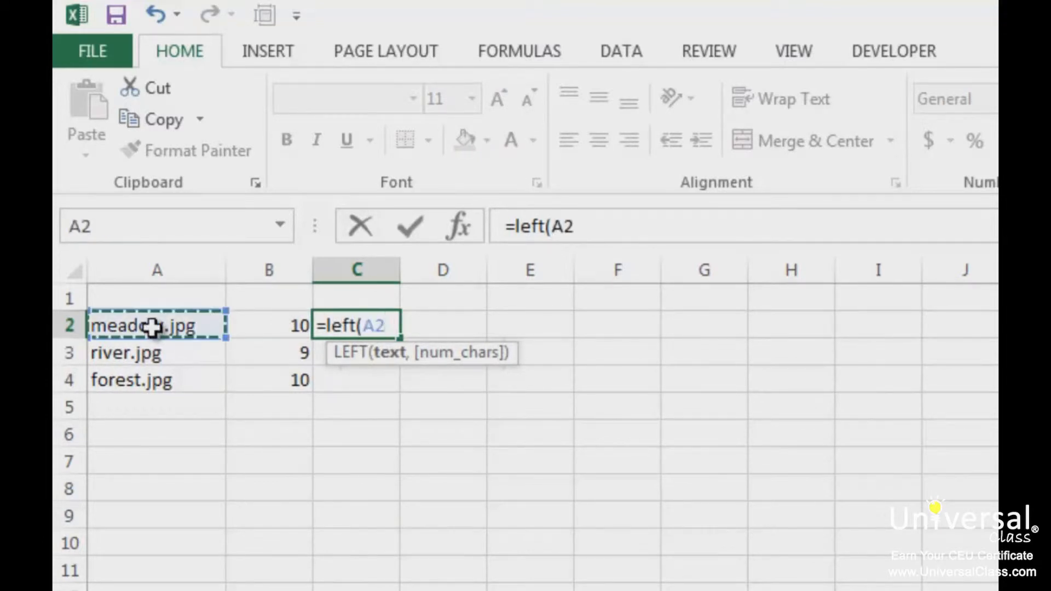
{"action": "type", "text": ","}
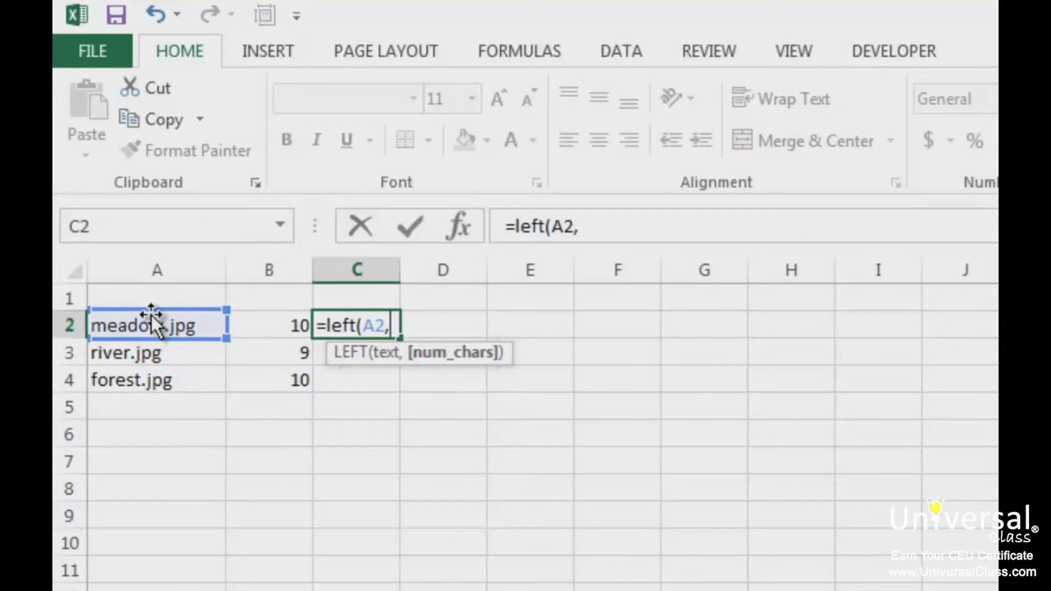
{"action": "left_click", "coordinate": [285, 324]}
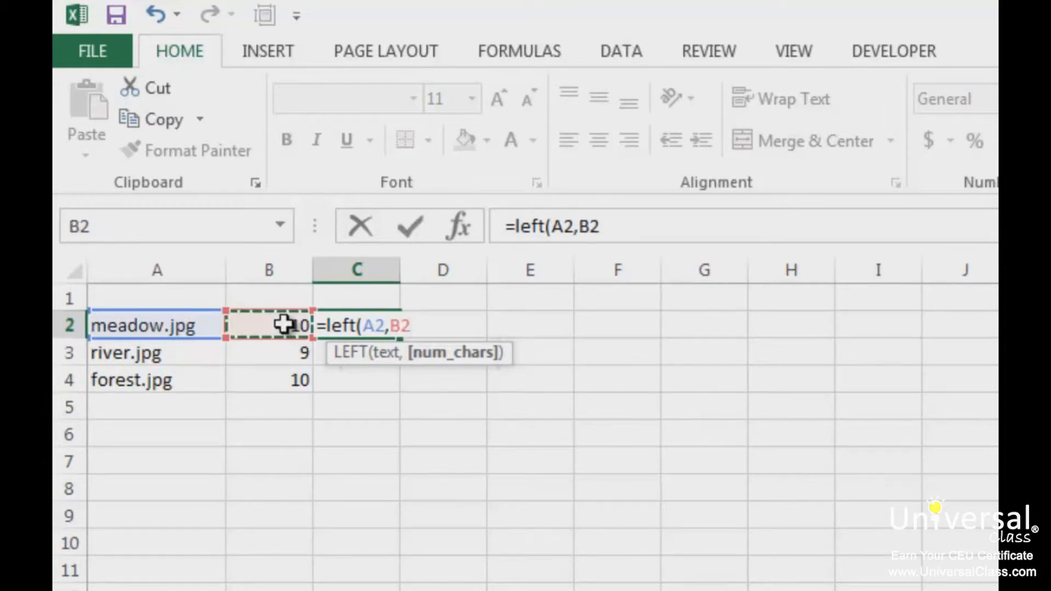
{"action": "type", "text": "-"}
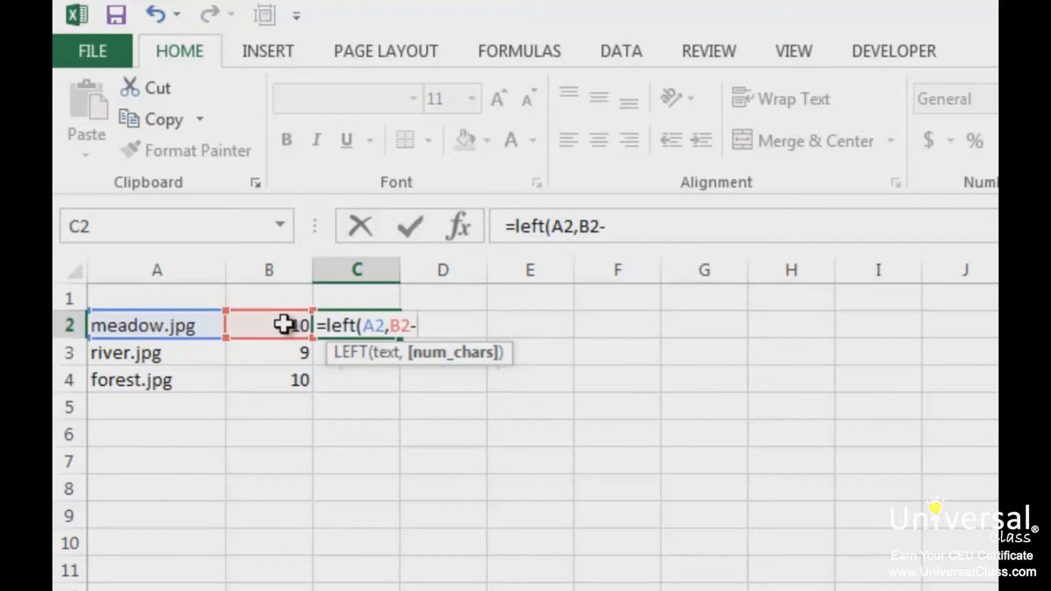
{"action": "type", "text": "4)"}
{"action": "key", "text": "Return"}
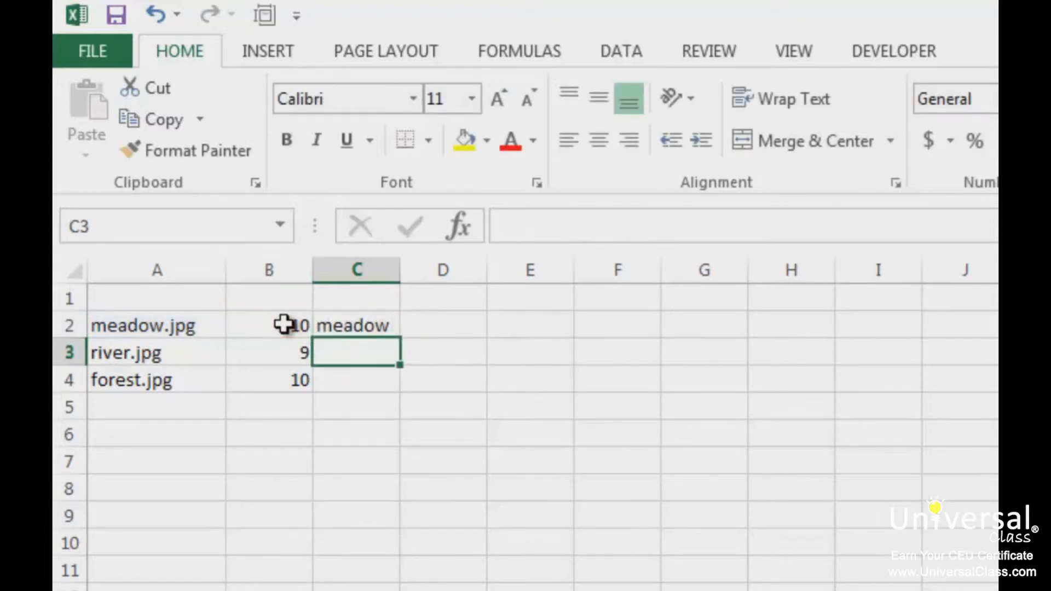
Fill the LEFT formula in C2 down through C4
{"action": "left_click", "coordinate": [371, 318]}
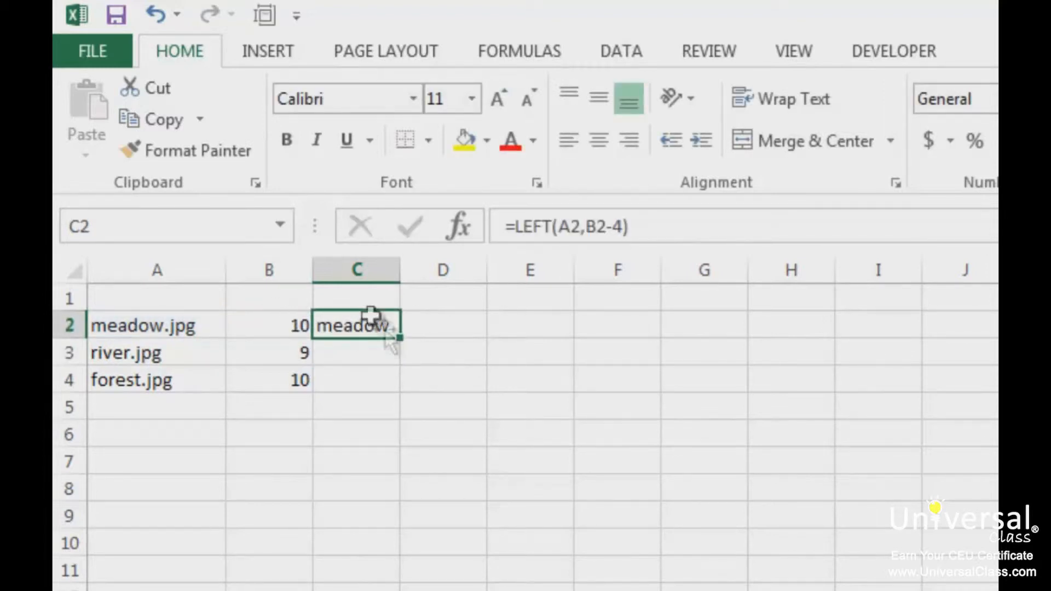
{"action": "left_click_drag", "start_coordinate": [402, 339], "coordinate": [403, 394]}
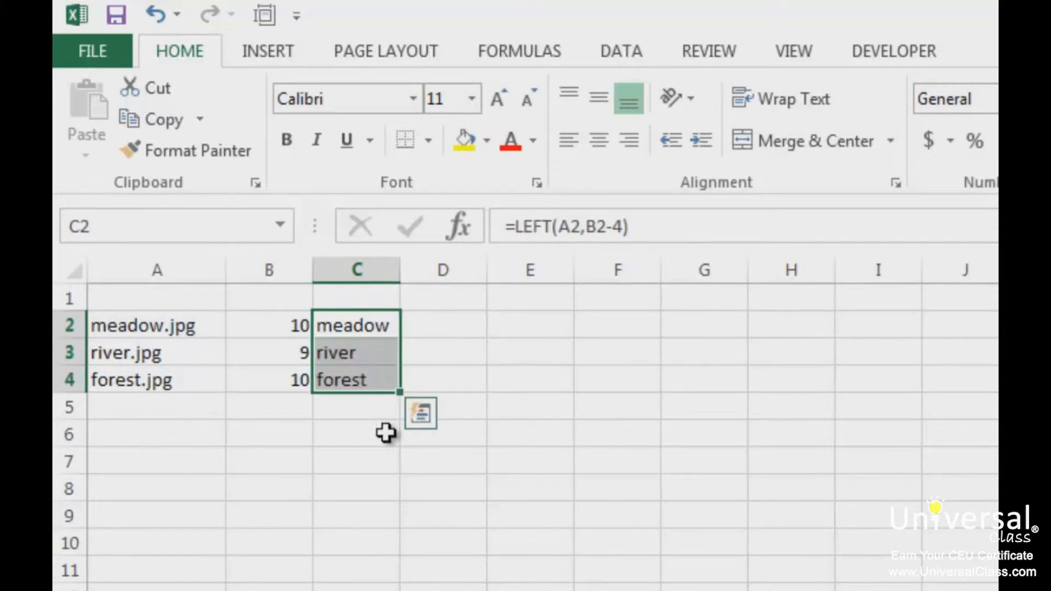
{"action": "left_click", "coordinate": [386, 434]}
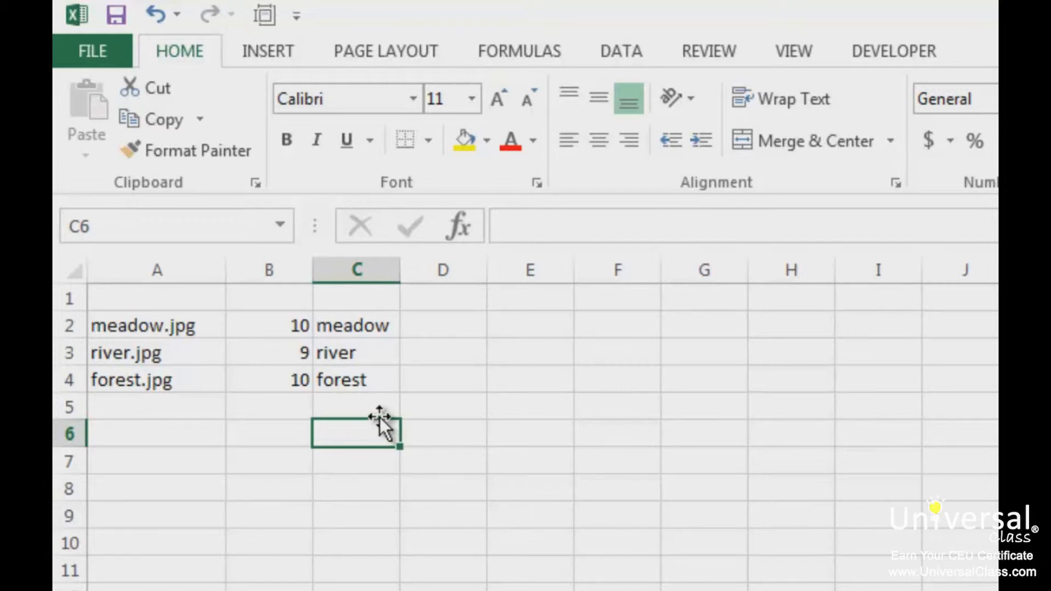
Copy the formula text =LEFT(A2,B2-4) from C2 into D2, keeping its references unchanged
{"action": "left_click", "coordinate": [348, 325]}
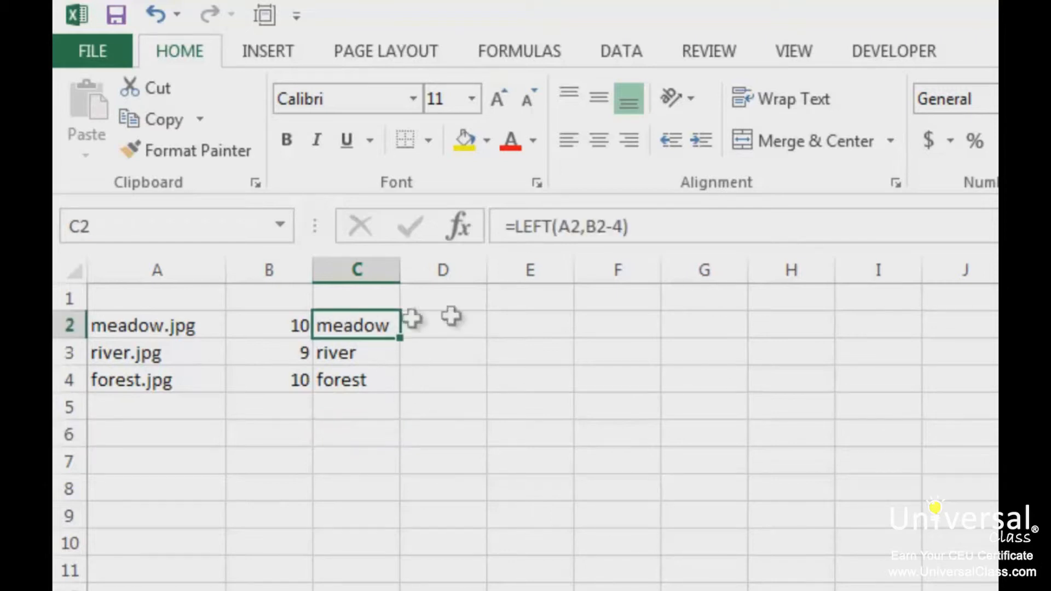
{"action": "left_click", "coordinate": [714, 230]}
{"action": "key", "text": "Escape"}
{"action": "double_click", "coordinate": [449, 323]}
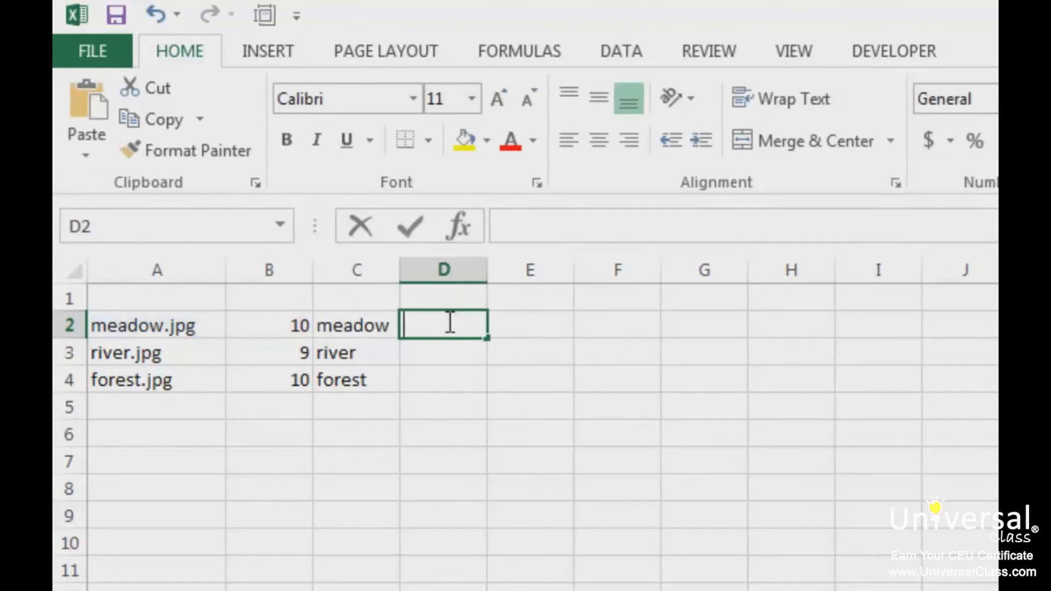
{"action": "key", "text": "ctrl+v"}
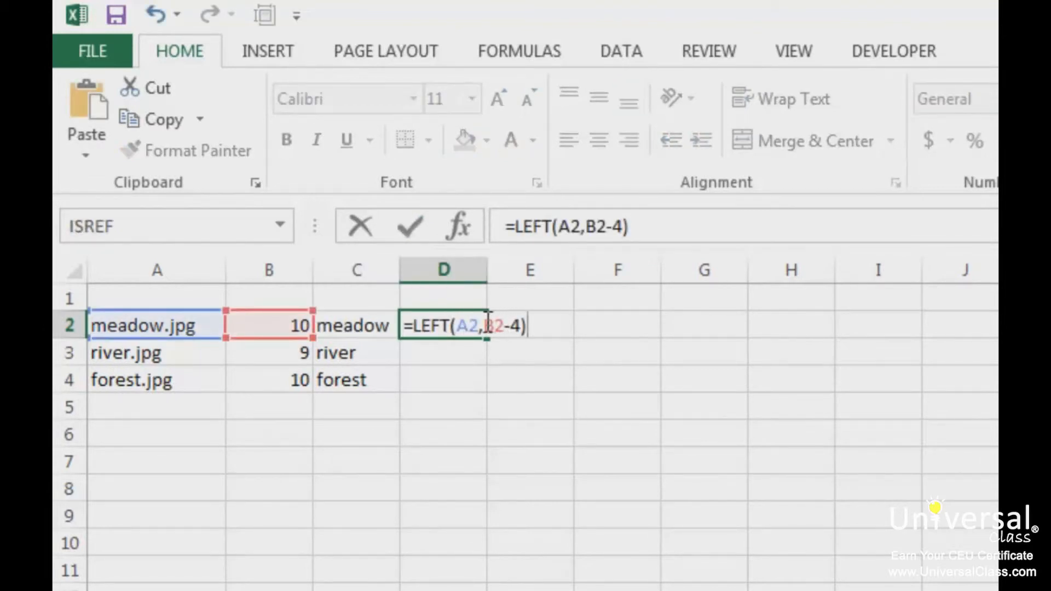
Replace the B2 reference in the D2 formula with LEN(A2), making it =LEFT(A2,LEN(A2)-4)
{"action": "left_click_drag", "start_coordinate": [484, 324], "coordinate": [504, 324]}
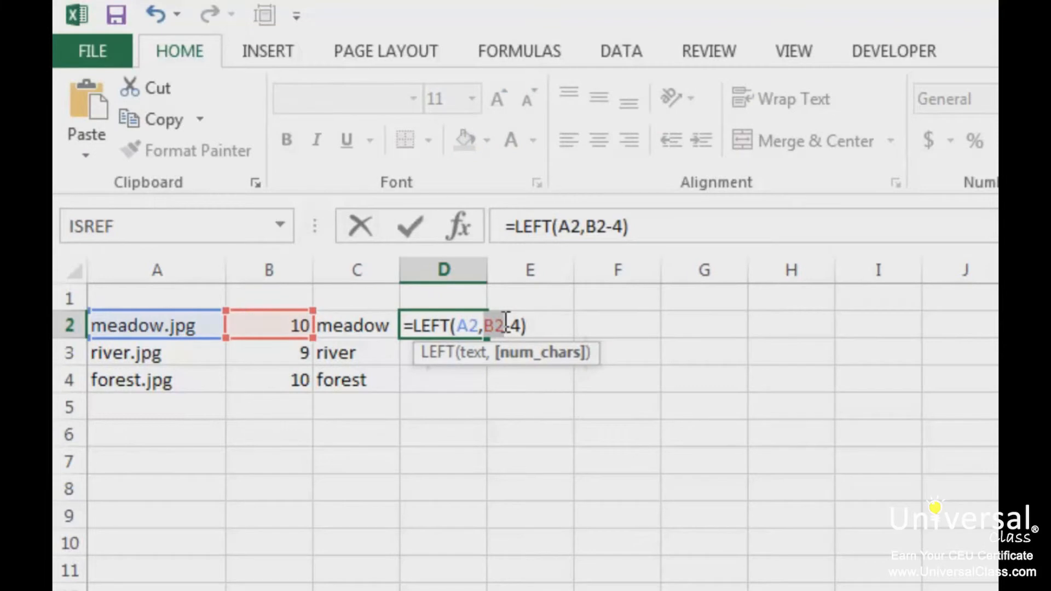
{"action": "type", "text": "len("}
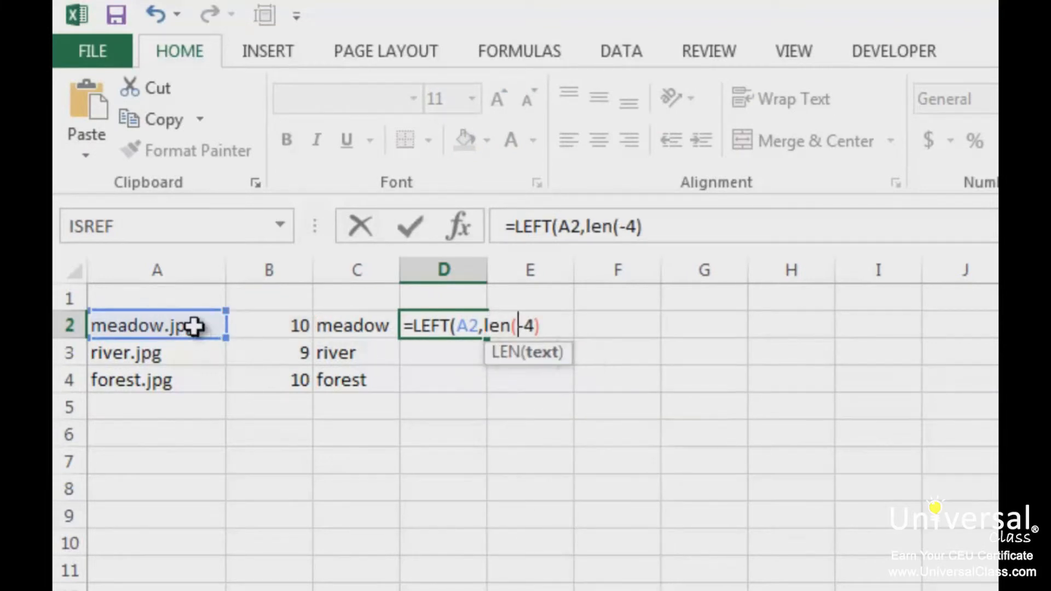
{"action": "left_click", "coordinate": [195, 326]}
{"action": "type", "text": ")"}
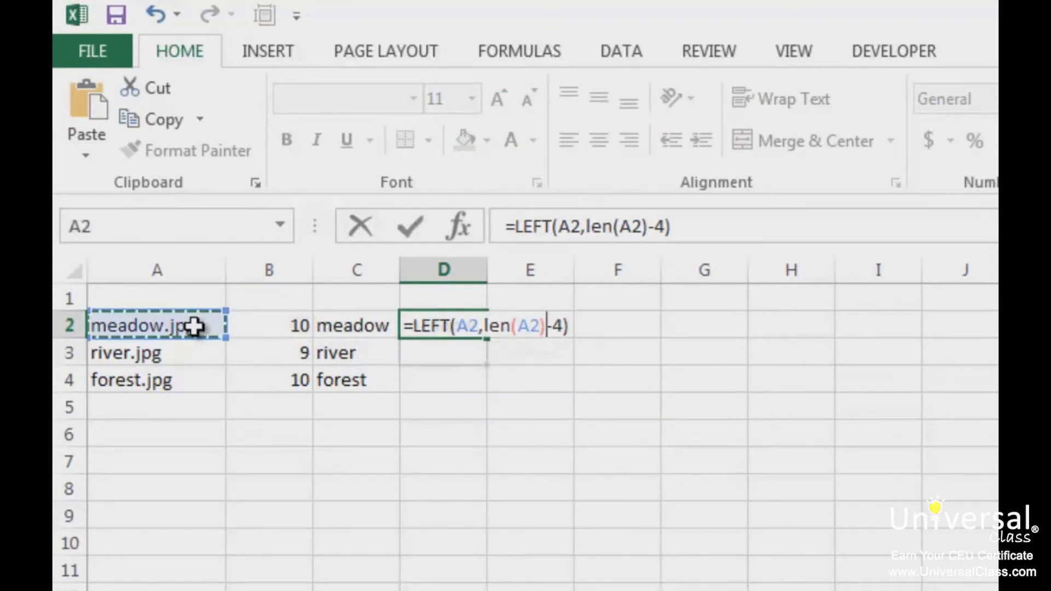
{"action": "key", "text": "Return"}
Fill the nested LEFT and LEN formula in D2 down through D4
{"action": "key", "text": "Up"}
{"action": "left_click_drag", "start_coordinate": [488, 353], "coordinate": [482, 391]}
{"action": "left_click", "coordinate": [455, 430]}
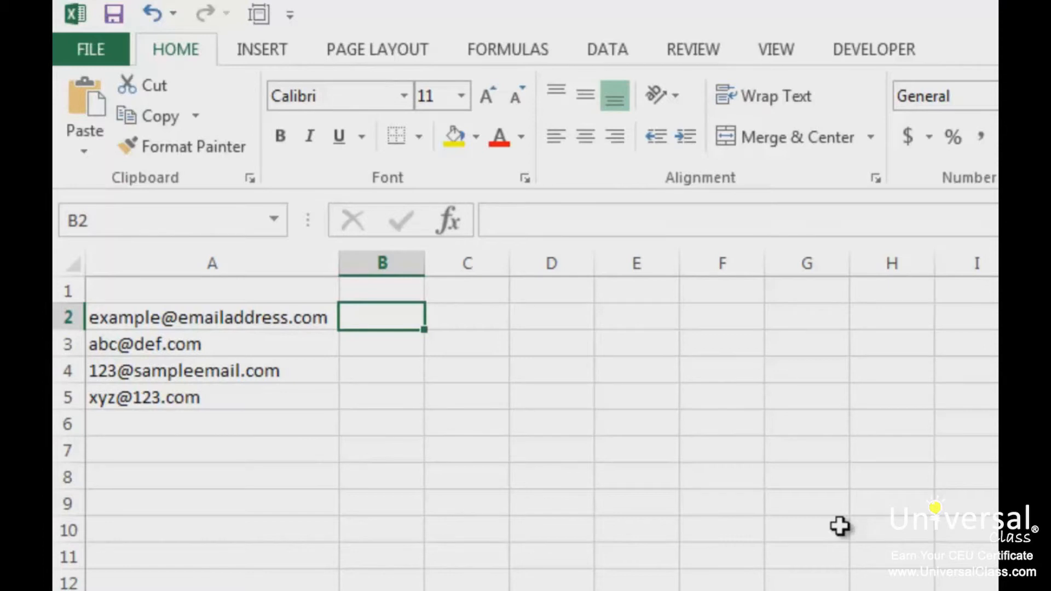
Enter =FIND("@",A2) in B2 and fill it down through B5 to locate the @ in each email address
{"action": "type", "text": "=find("}
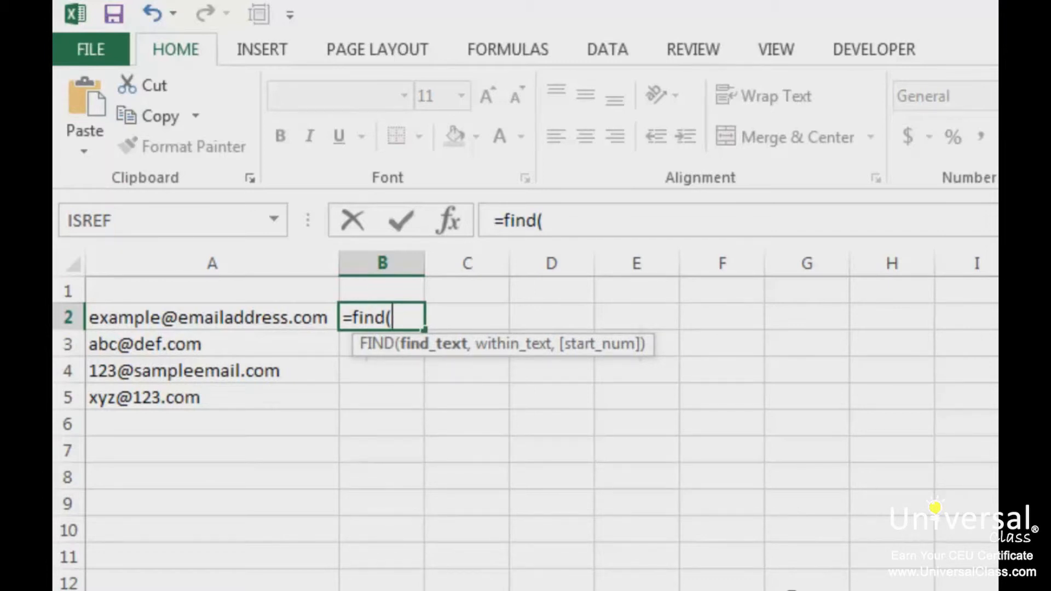
{"action": "type", "text": "\"@\""}
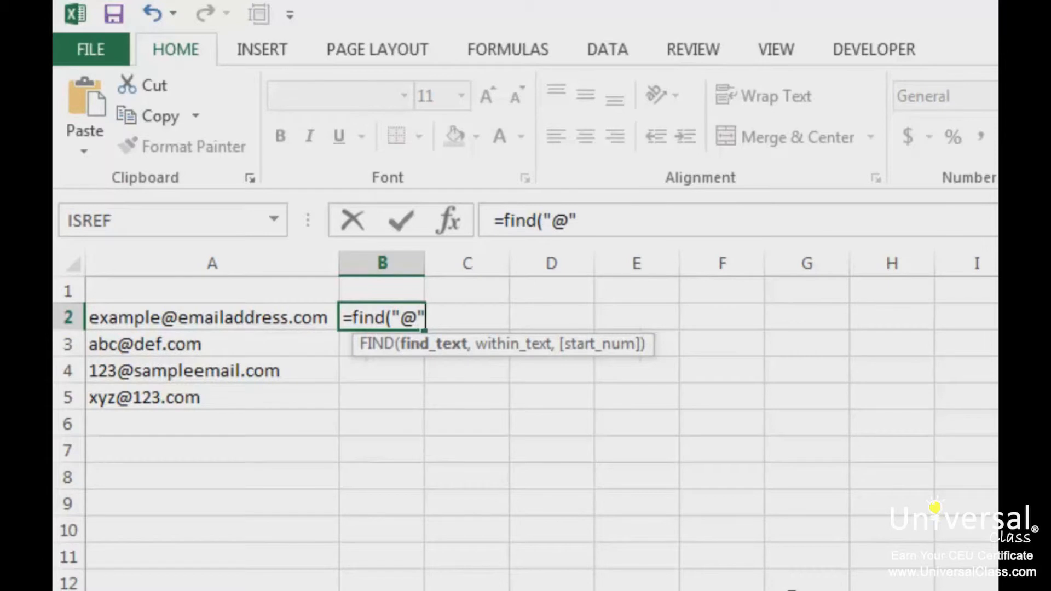
{"action": "type", "text": ","}
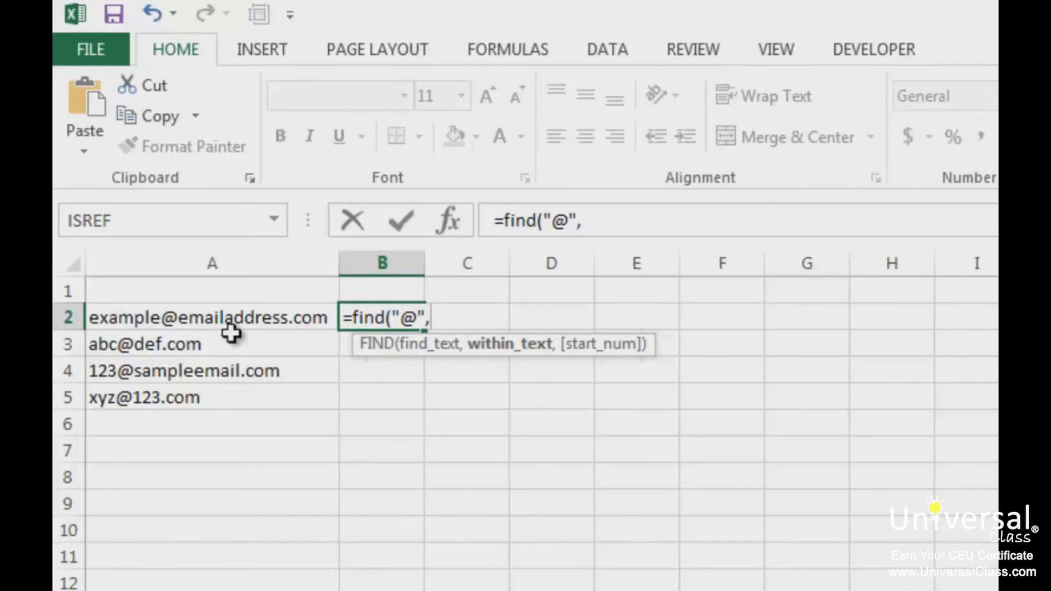
{"action": "left_click", "coordinate": [216, 318]}
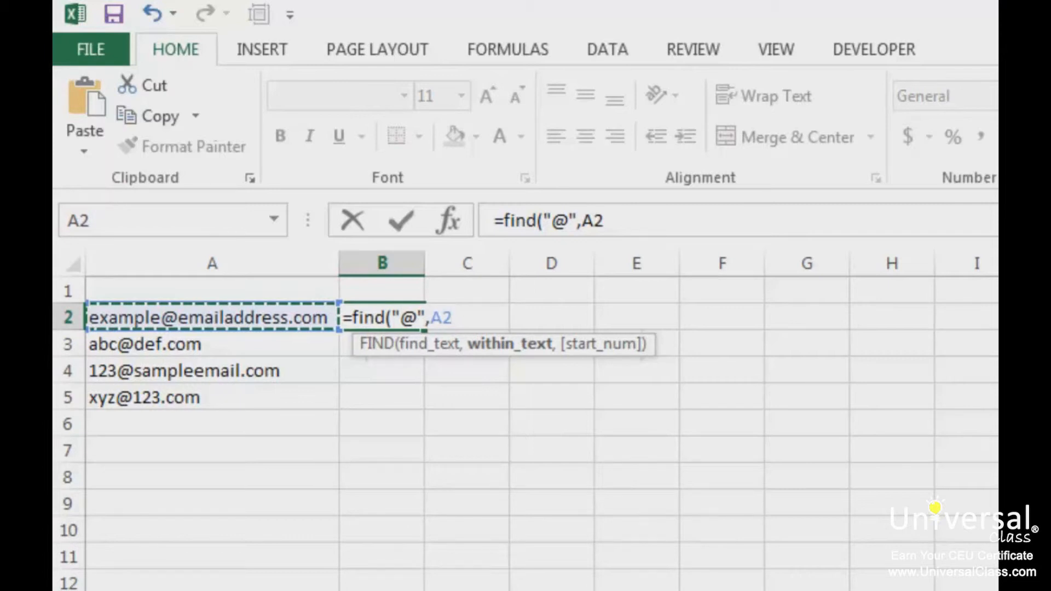
{"action": "type", "text": ")"}
{"action": "key", "text": "Return"}
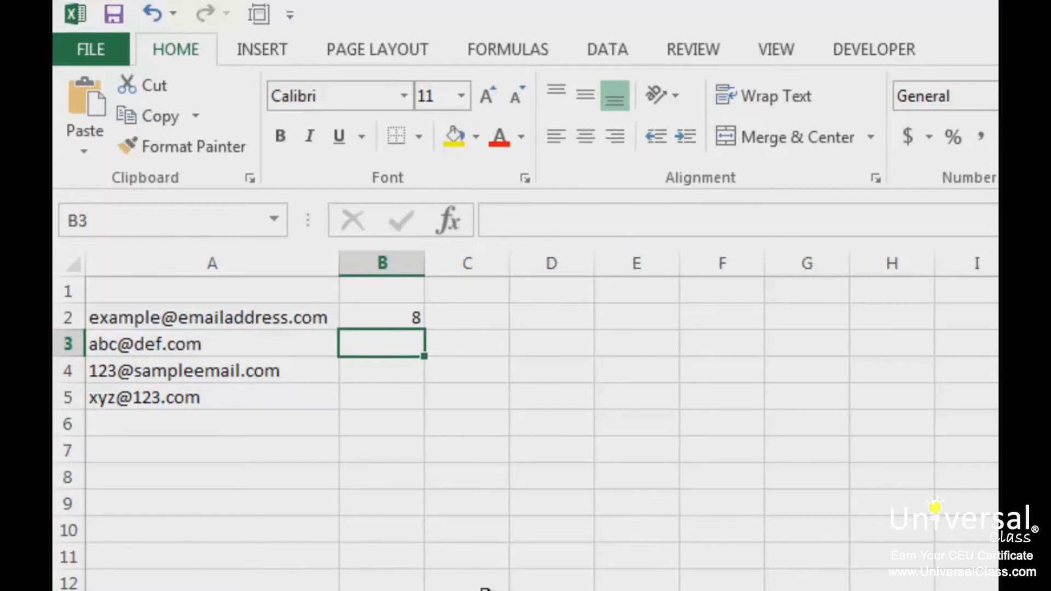
{"action": "left_click", "coordinate": [419, 323]}
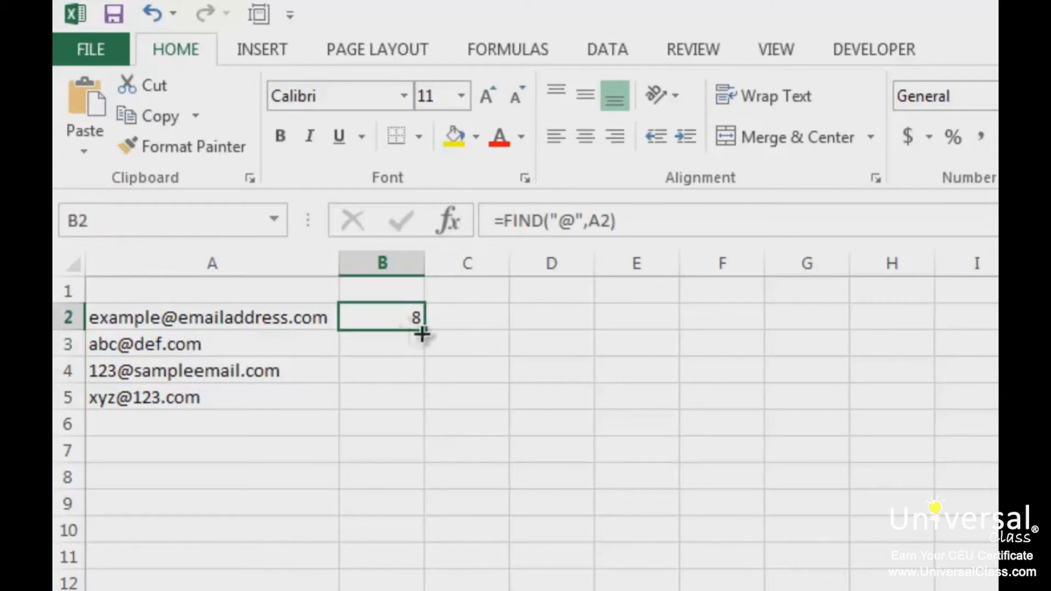
{"action": "left_click_drag", "start_coordinate": [425, 329], "coordinate": [420, 403]}
Enter =MID(A2,B2+1,LEN(A2)-B2) in C2 to extract the domain from the email address
{"action": "left_click", "coordinate": [477, 325]}
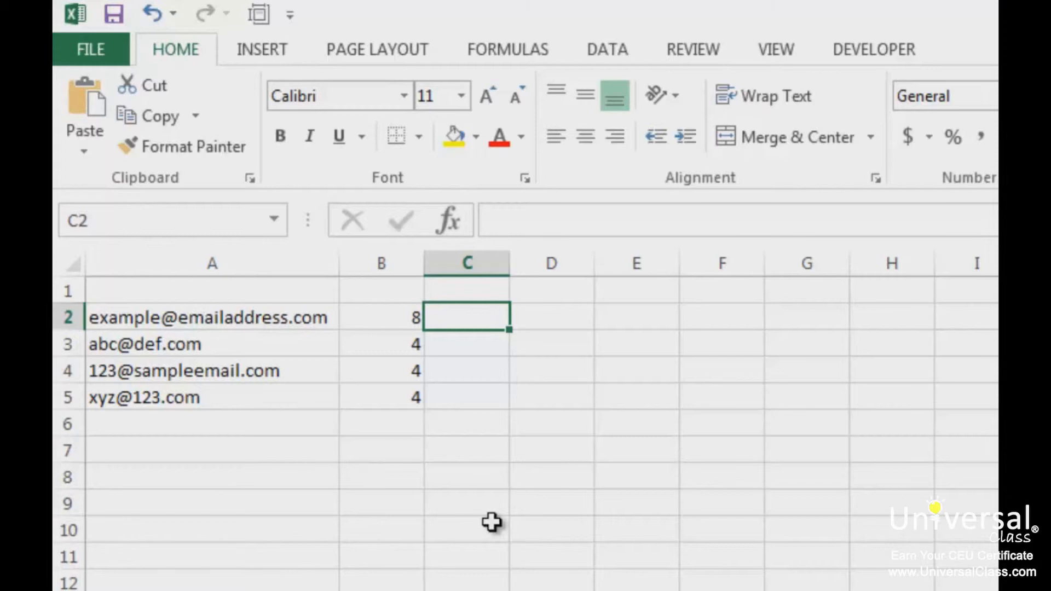
{"action": "type", "text": "=mid("}
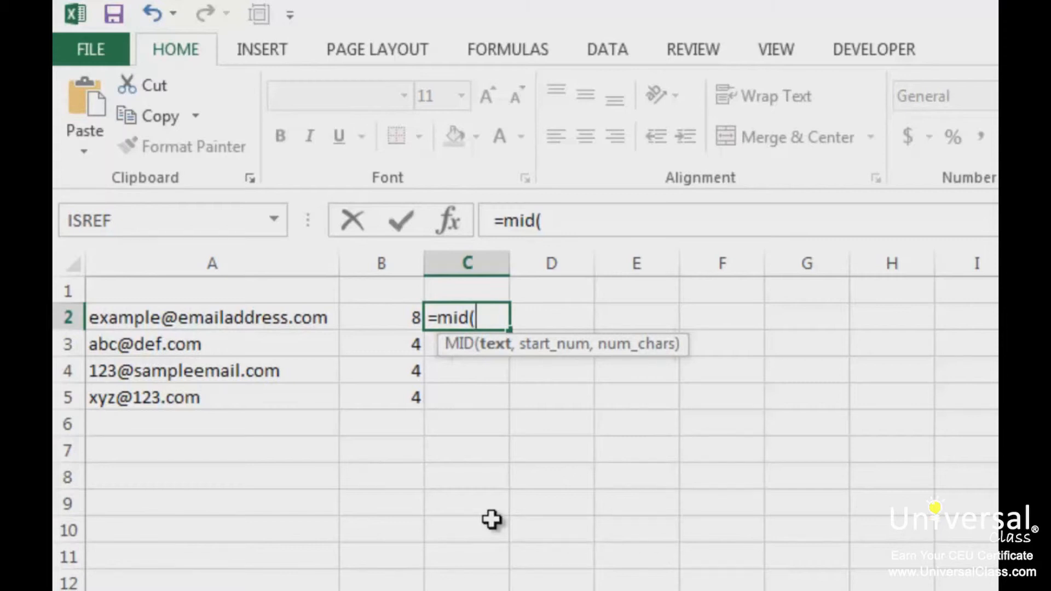
{"action": "left_click", "coordinate": [188, 318]}
{"action": "type", "text": ","}
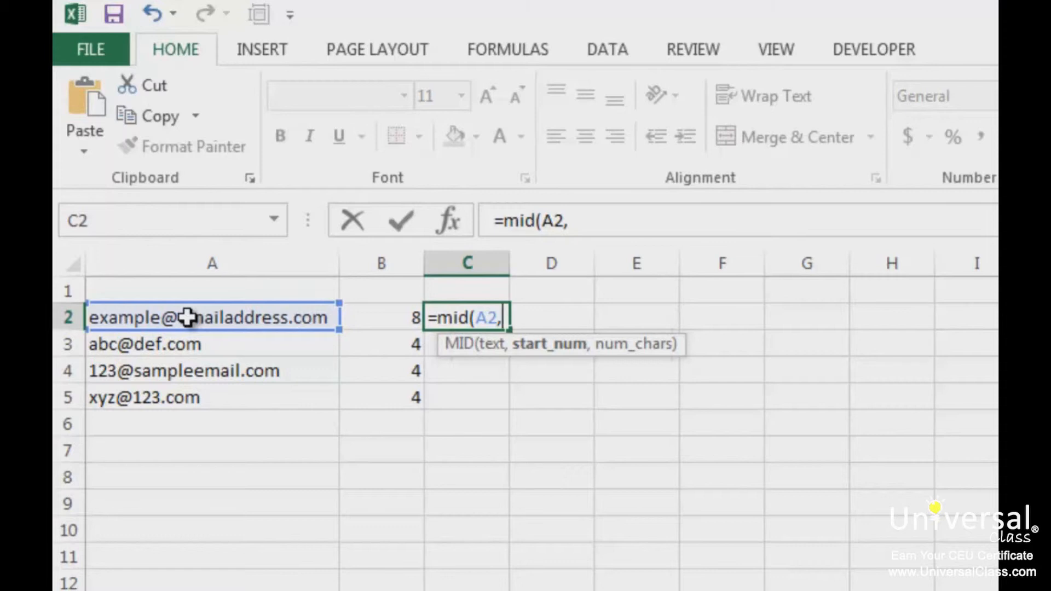
{"action": "left_click", "coordinate": [391, 323]}
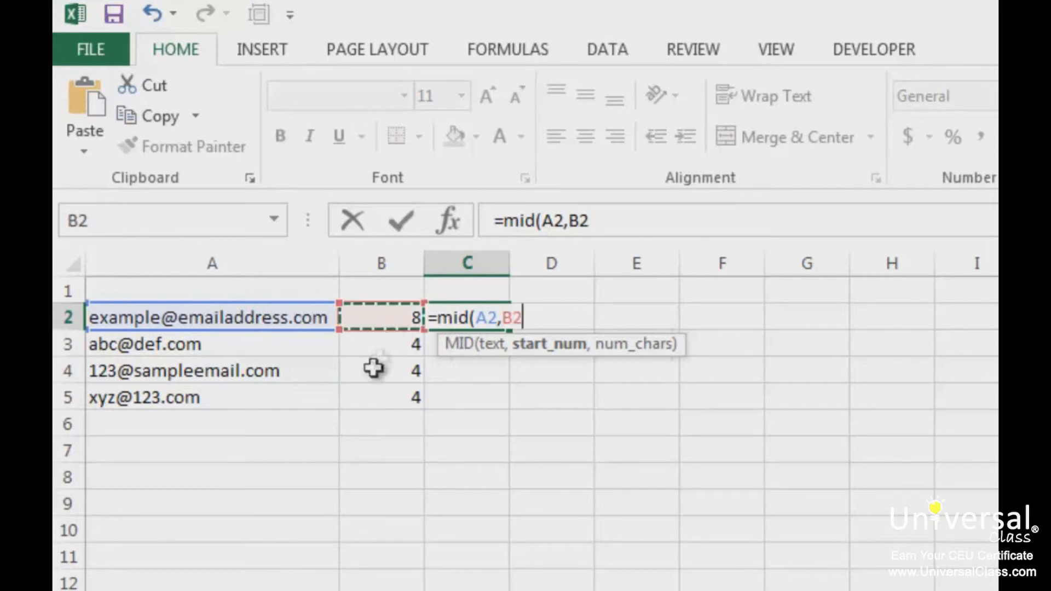
{"action": "type", "text": "+1"}
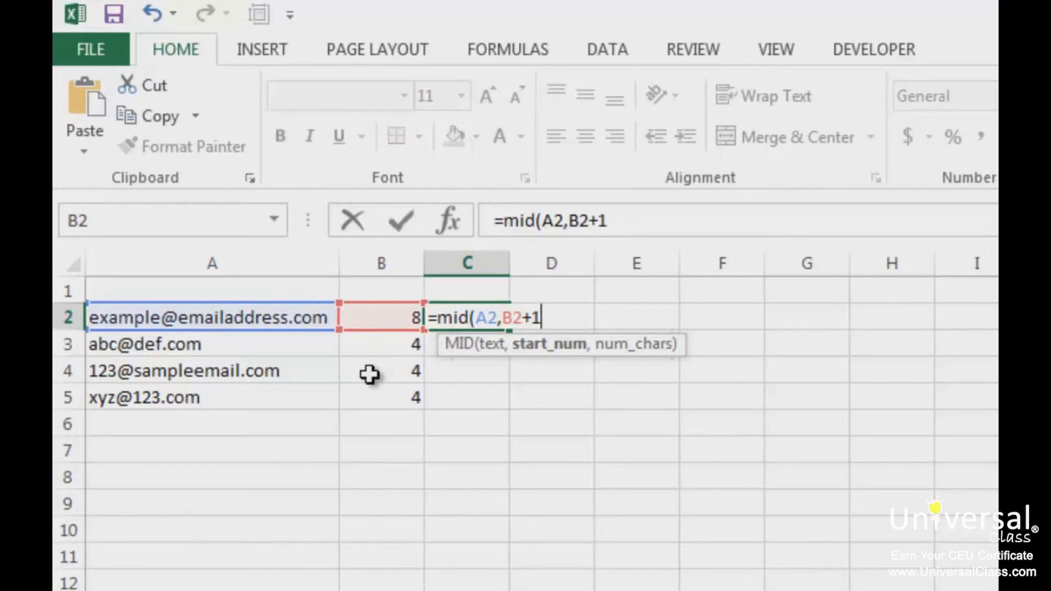
{"action": "type", "text": ","}
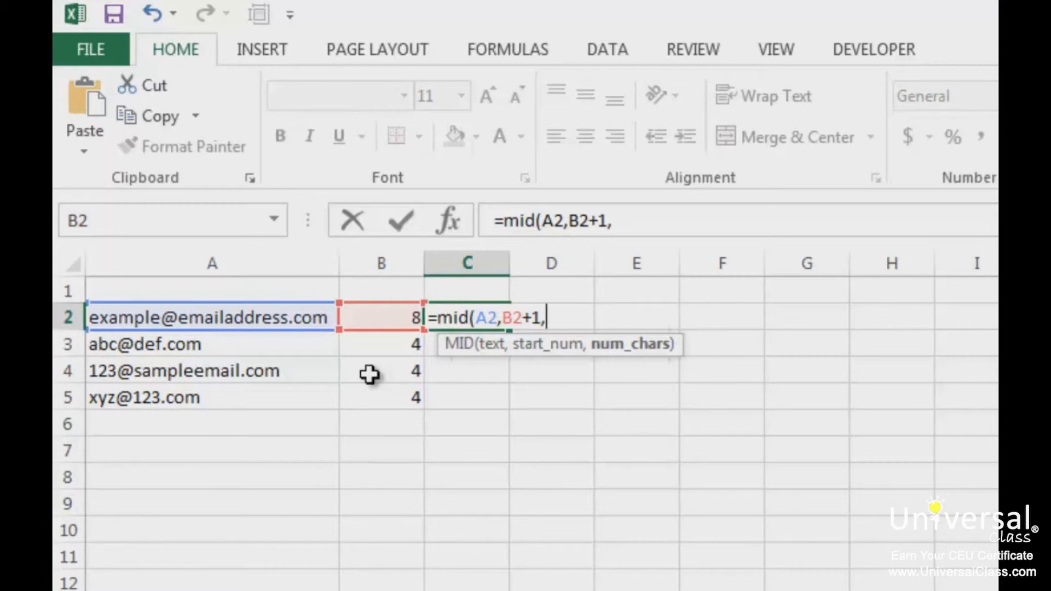
{"action": "type", "text": "l"}
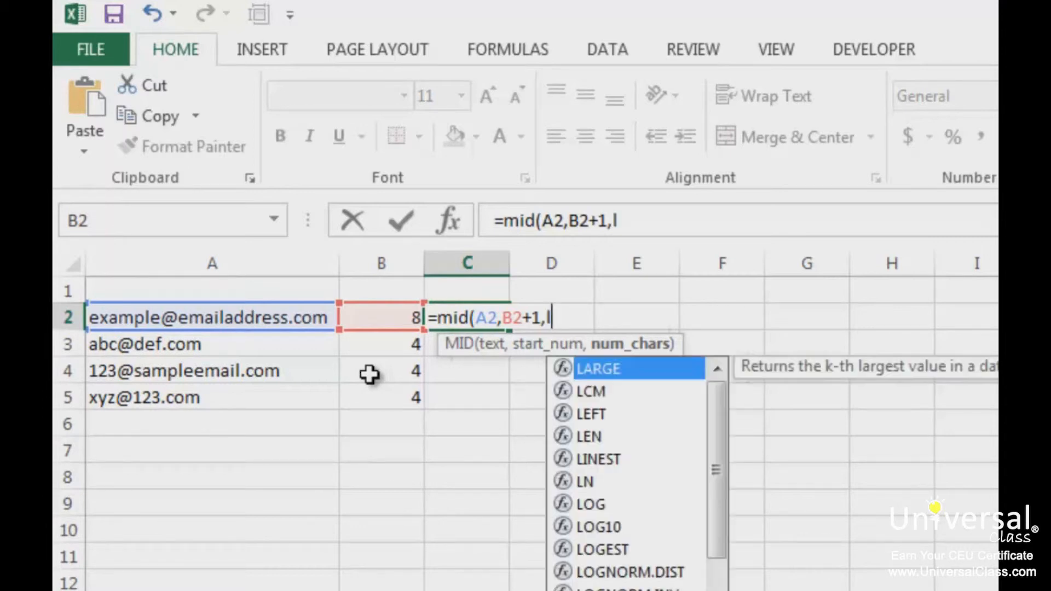
{"action": "type", "text": "en(A2"}
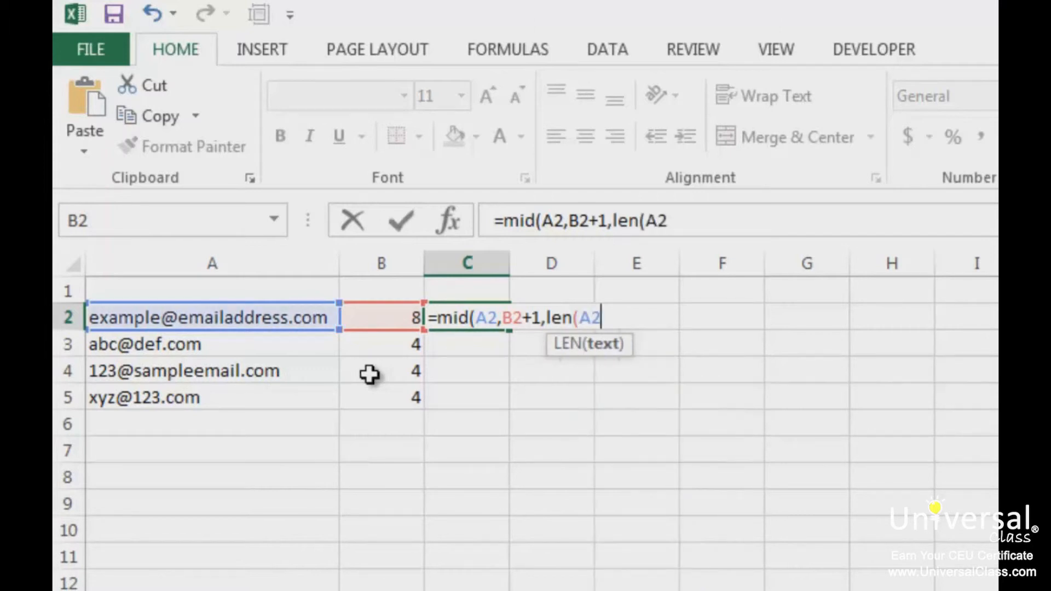
{"action": "type", "text": ")-B2)"}
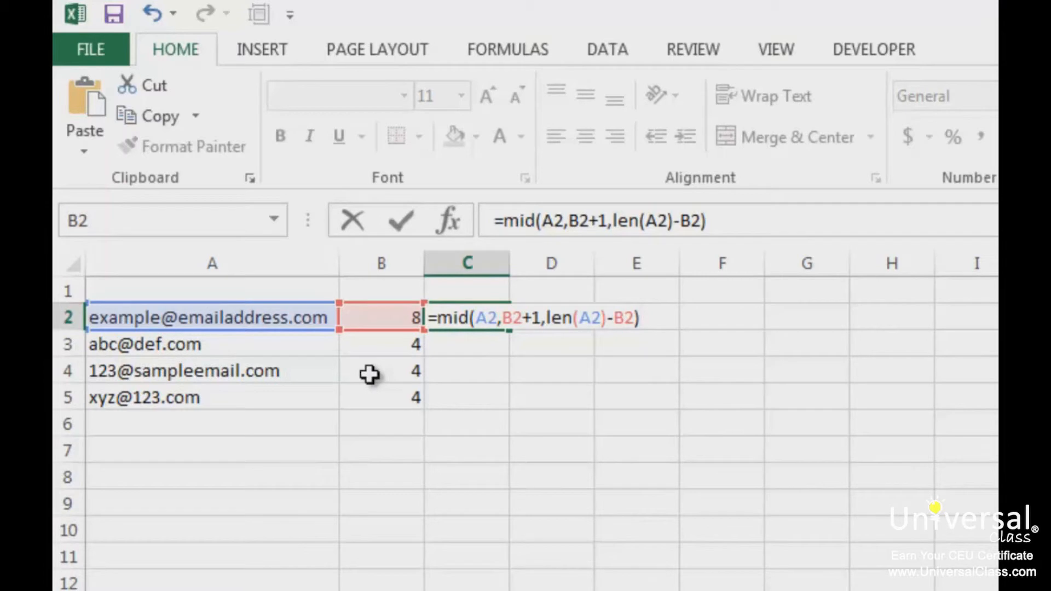
{"action": "key", "text": "Return"}
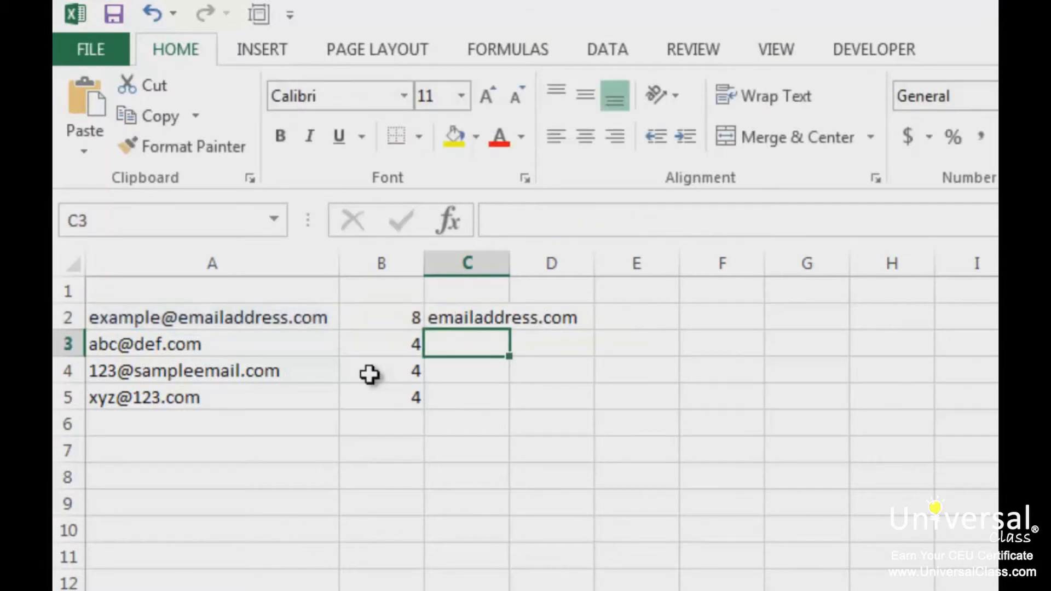
Fill the MID formula in C2 down through C5
{"action": "left_click", "coordinate": [496, 319]}
{"action": "left_click_drag", "start_coordinate": [510, 329], "coordinate": [505, 406]}
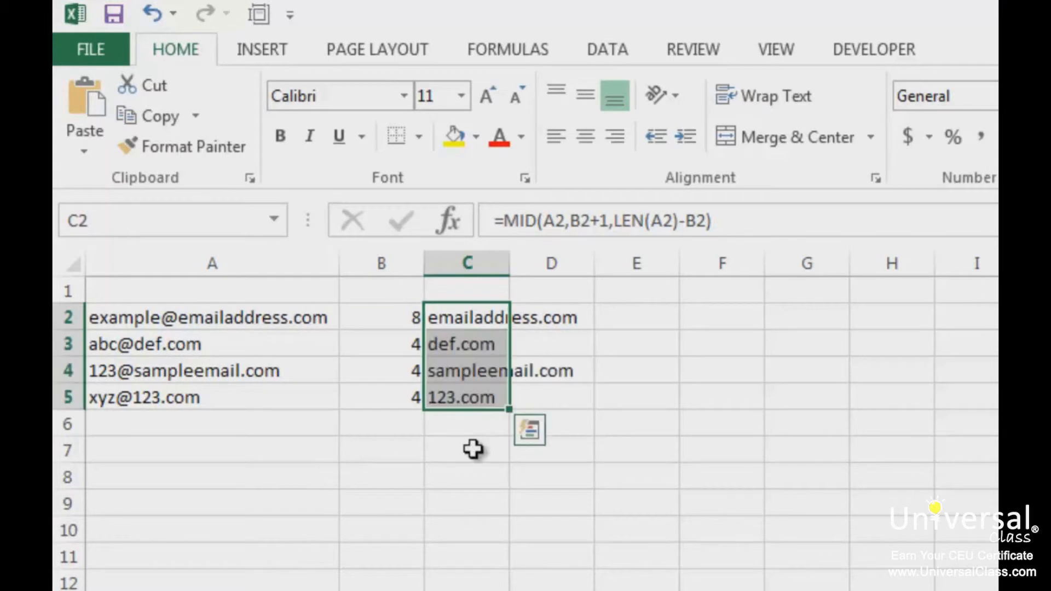
{"action": "left_click", "coordinate": [474, 449]}
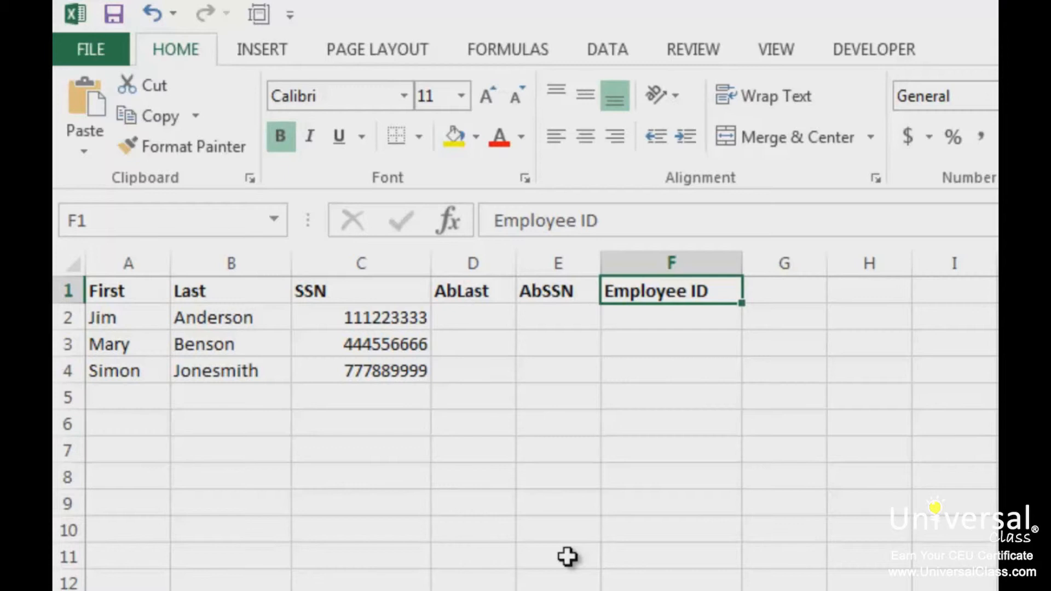
Enter =LEFT(B2,3) in D2 under AbLast on the employee sheet to take the last name's first three letters
{"action": "left_click", "coordinate": [475, 318]}
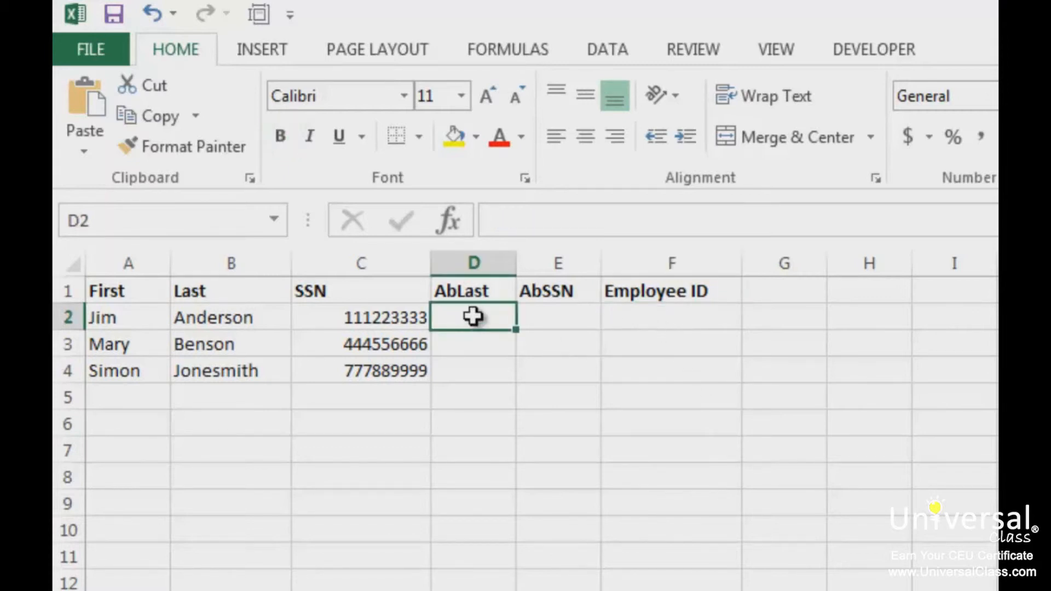
{"action": "type", "text": "=left("}
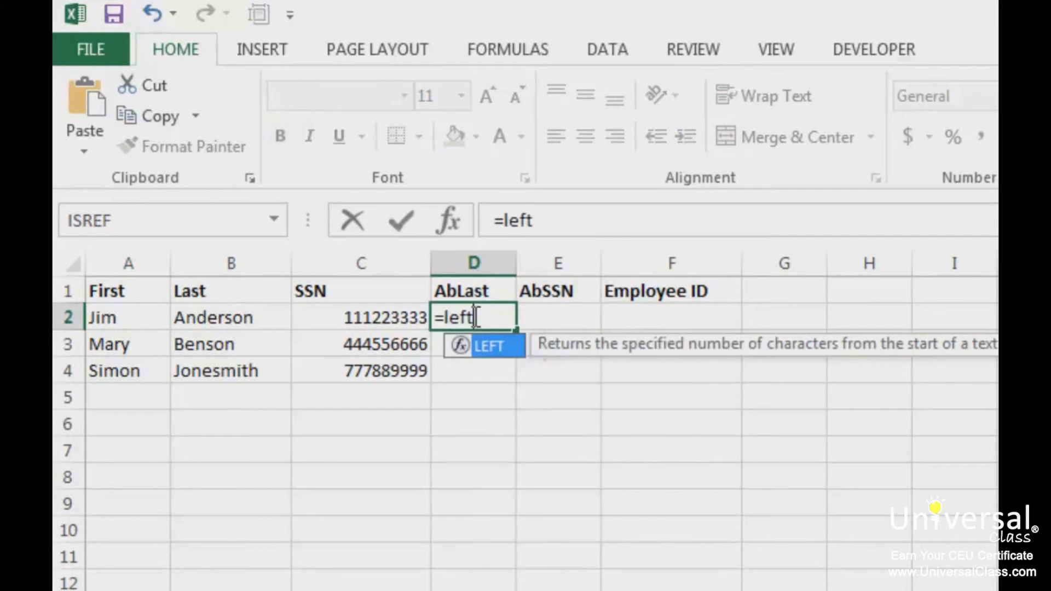
{"action": "key", "text": "Left"}
{"action": "key", "text": "Left"}
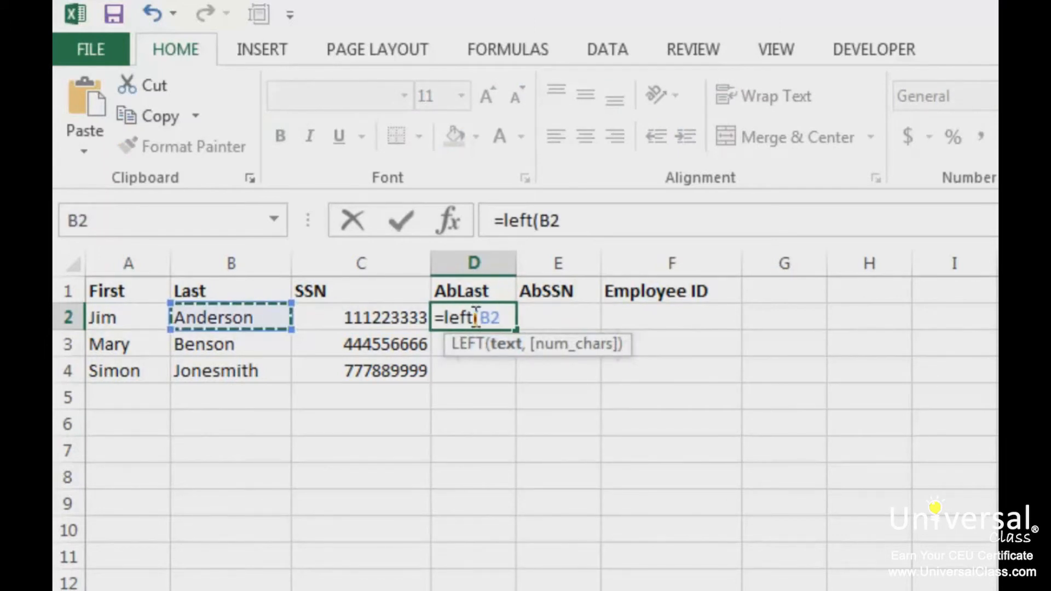
{"action": "type", "text": ",3)"}
{"action": "key", "text": "Return"}
Enter =RIGHT(C2,3) in E2 under AbSSN and fill the D2:E2 formulas down through row 4
{"action": "key", "text": "Up"}
{"action": "key", "text": "Right"}
{"action": "type", "text": "=right("}
{"action": "key", "text": "Left"}
{"action": "key", "text": "Left"}
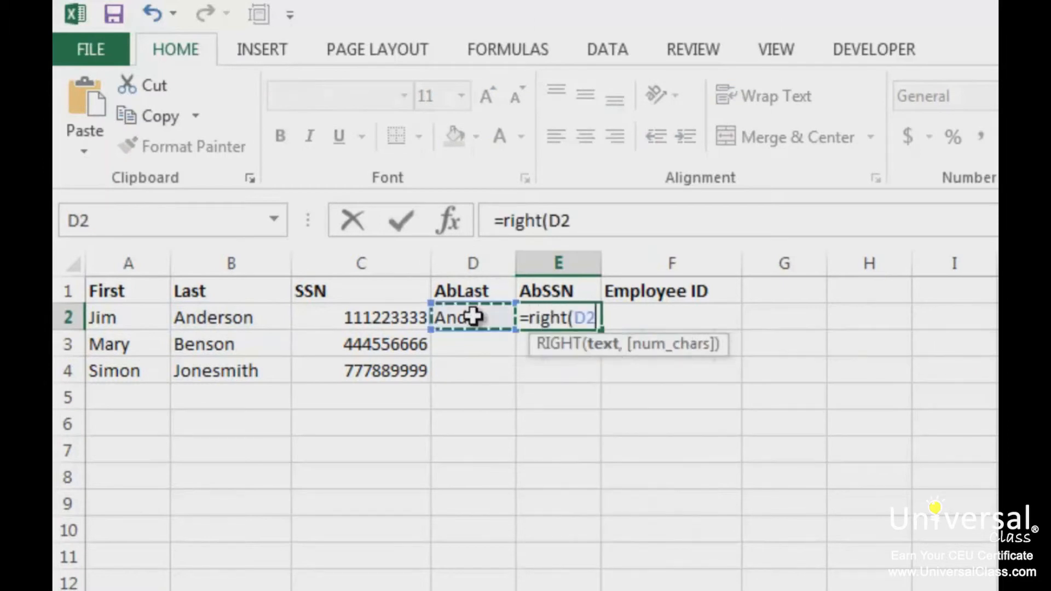
{"action": "type", "text": ","}
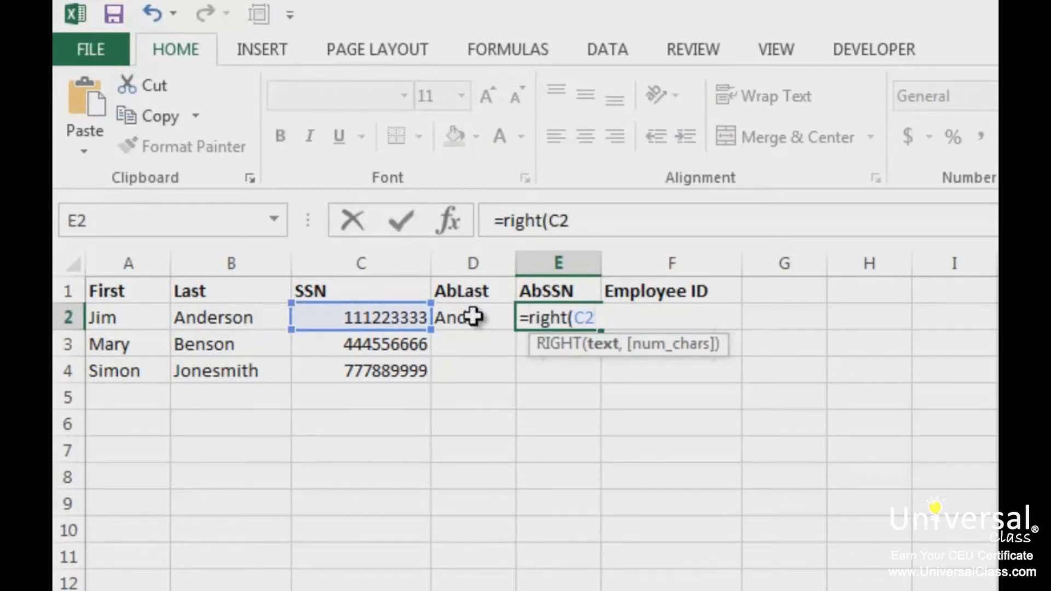
{"action": "type", "text": "3)"}
{"action": "key", "text": "Return"}
{"action": "left_click_drag", "start_coordinate": [472, 318], "coordinate": [652, 364]}
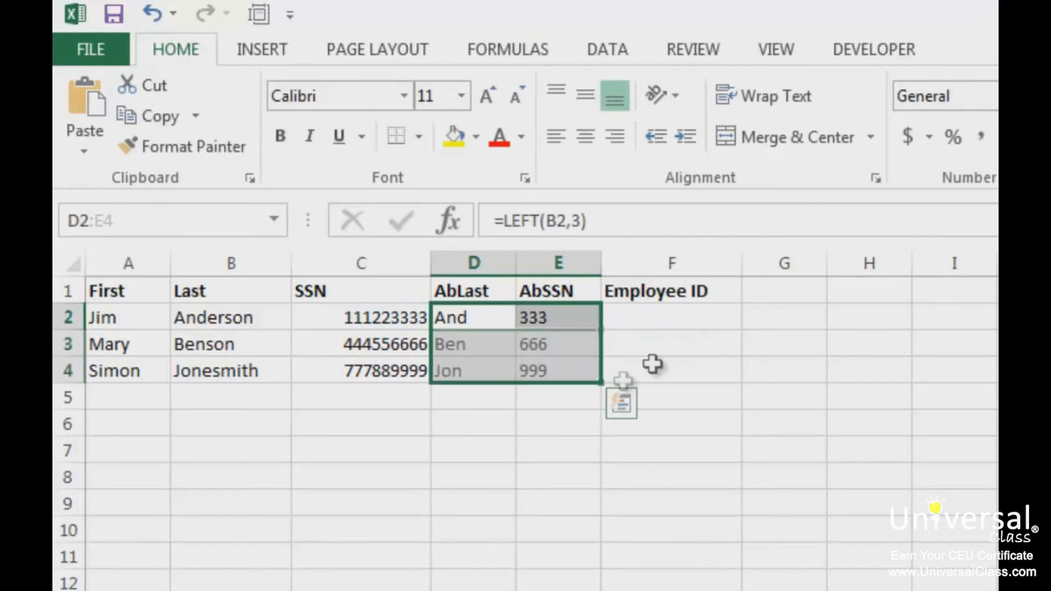
Enter =CONCATENATE(D2,E2) in F2 under Employee ID to join the two abbreviations
{"action": "left_click", "coordinate": [683, 320]}
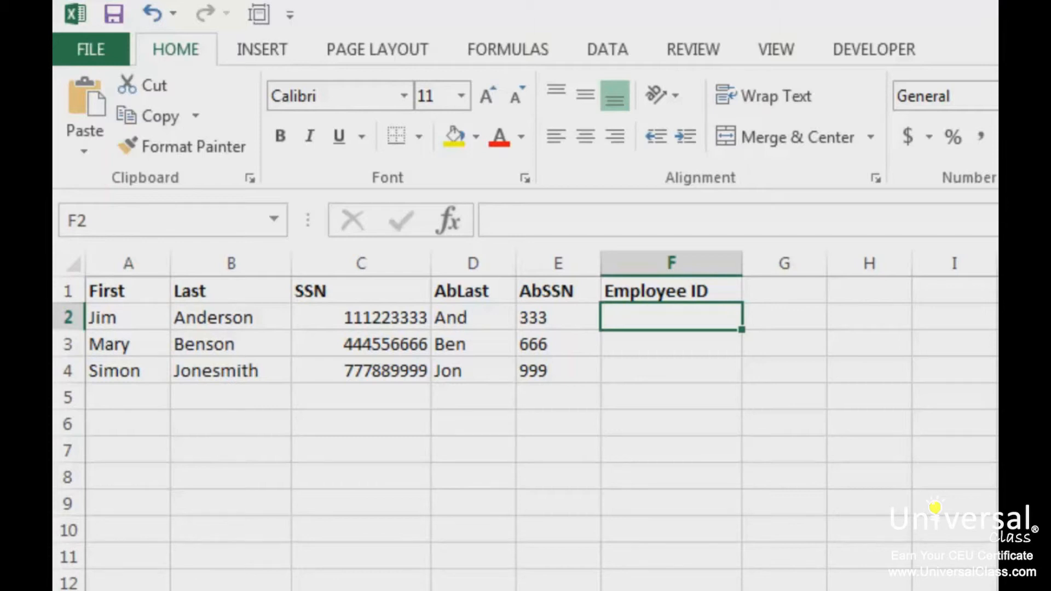
{"action": "type", "text": "=conc"}
{"action": "key", "text": "Tab"}
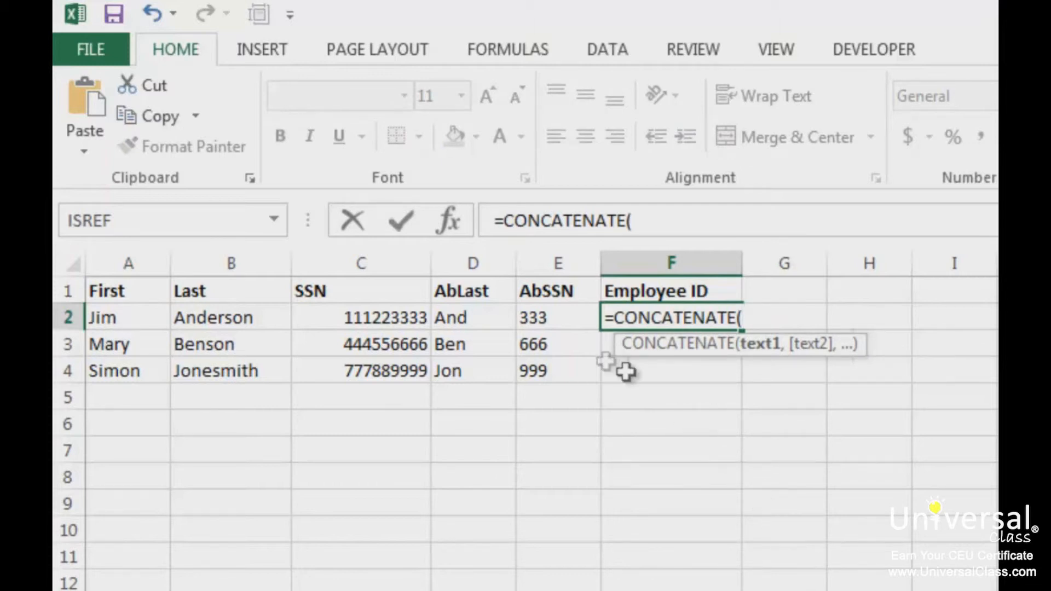
{"action": "left_click", "coordinate": [468, 323]}
{"action": "type", "text": ","}
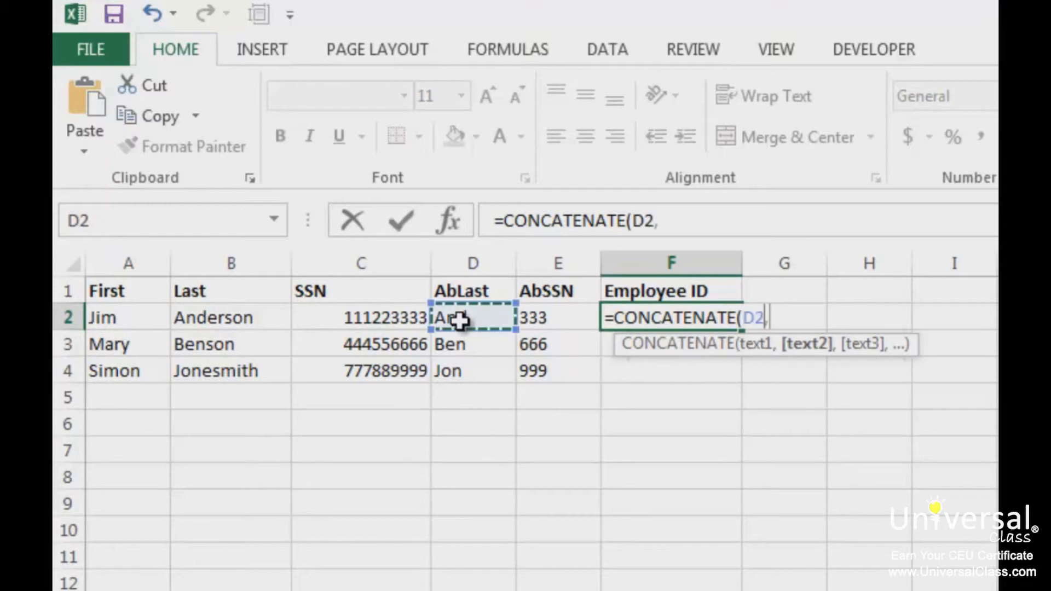
{"action": "left_click", "coordinate": [568, 316]}
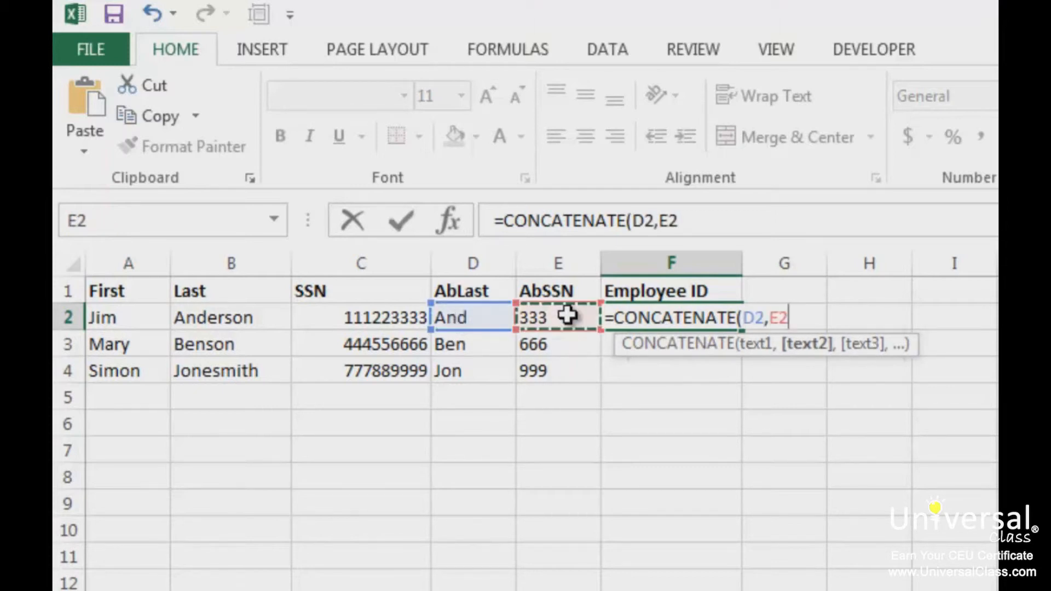
{"action": "type", "text": ")"}
{"action": "key", "text": "Return"}
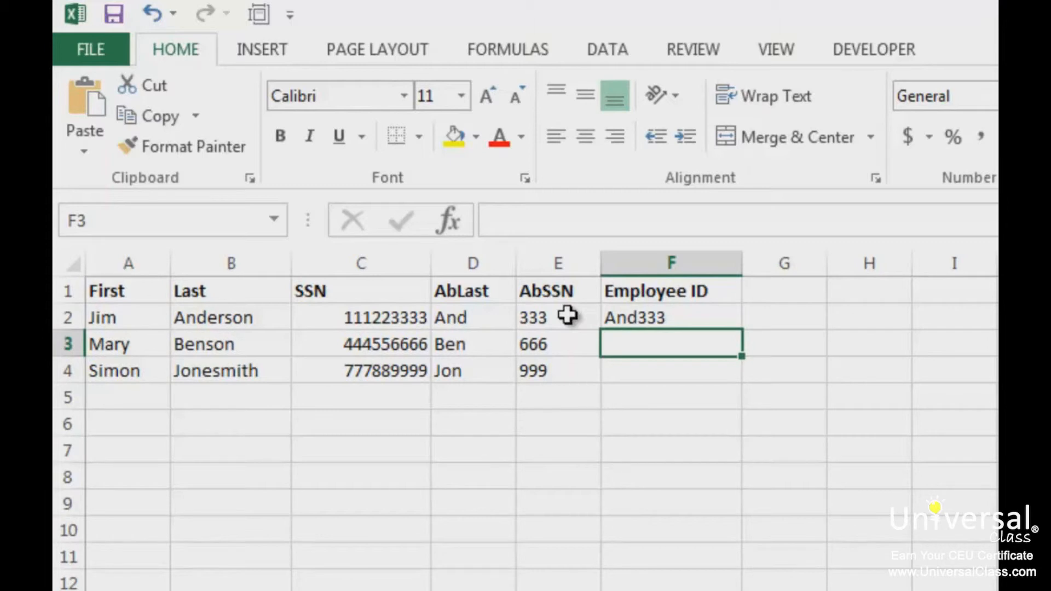
Add a space argument to the F2 formula, making it =CONCATENATE(D2," ",E2)
{"action": "left_click", "coordinate": [662, 319]}
{"action": "left_click", "coordinate": [664, 221]}
{"action": "type", "text": "\" \","}
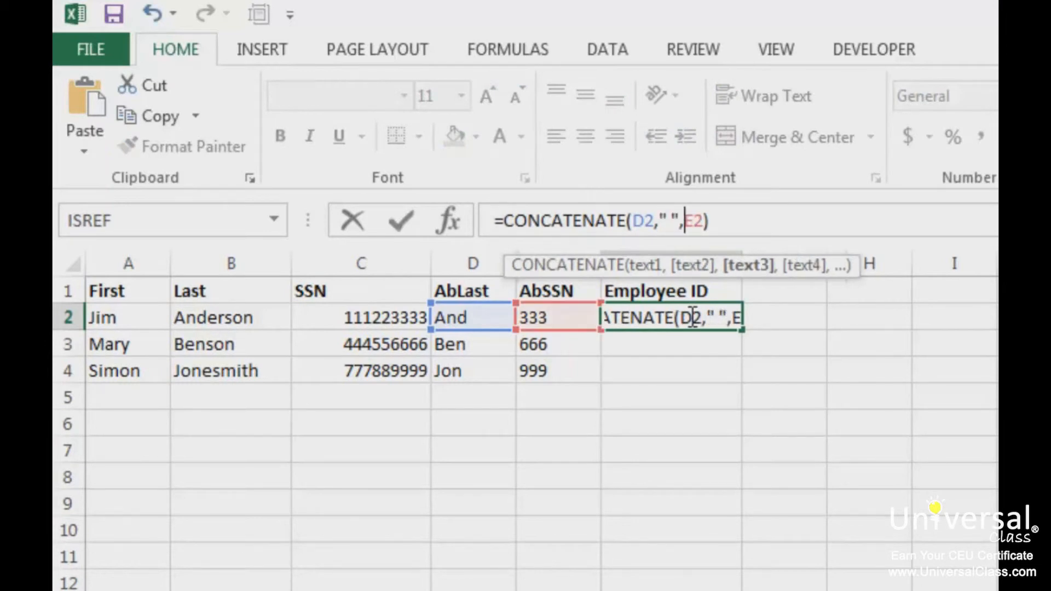
{"action": "key", "text": "Return"}
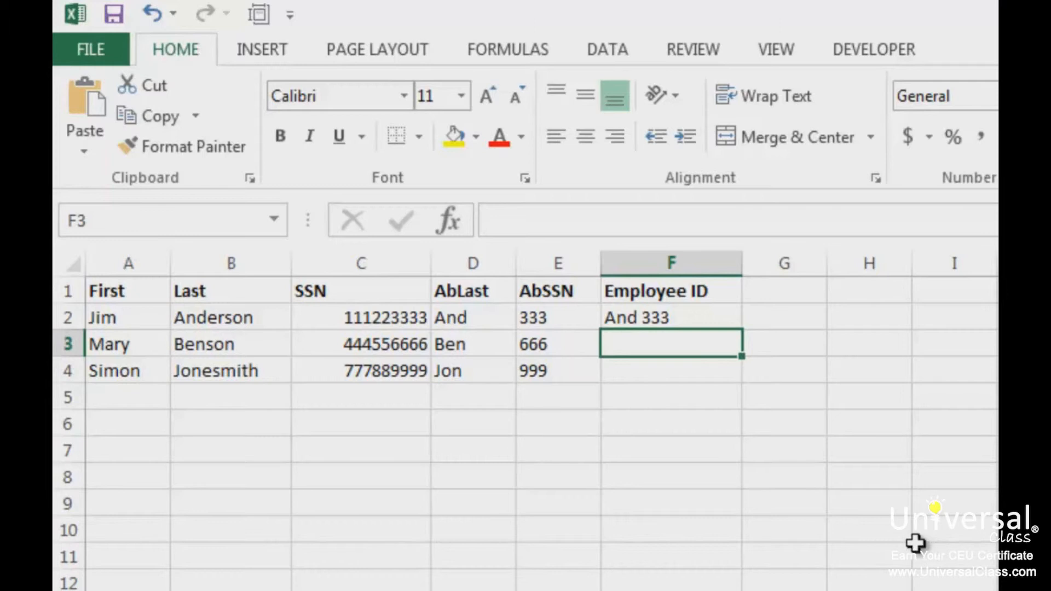
Undo the addition of the space argument in the F2 formula
{"action": "left_click", "coordinate": [676, 320]}
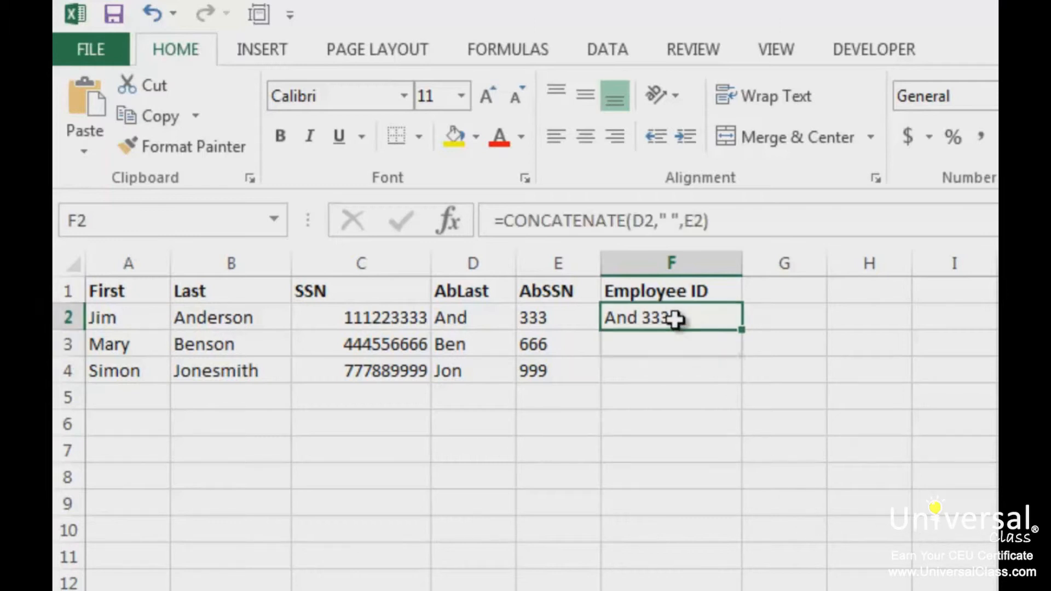
{"action": "key", "text": "ctrl+z"}
{"action": "left_click", "coordinate": [775, 320]}
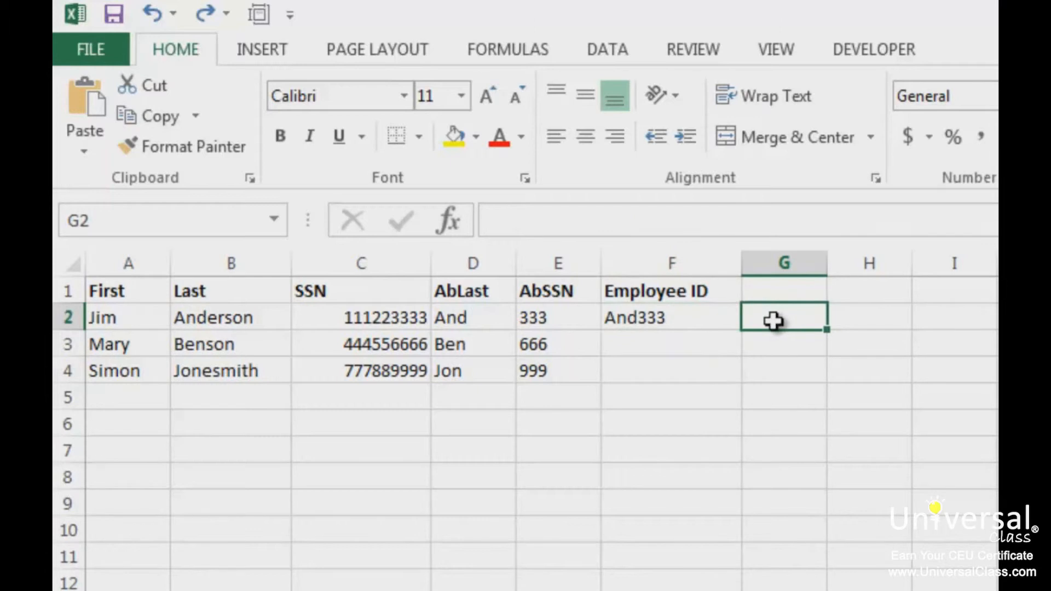
Replace the F2 formula with =CONCATENATE(LEFT(B2,3),RIGHT(C2,3)) to build the employee ID directly from last name and SSN
{"action": "key", "text": "Left"}
{"action": "key", "text": "F2"}
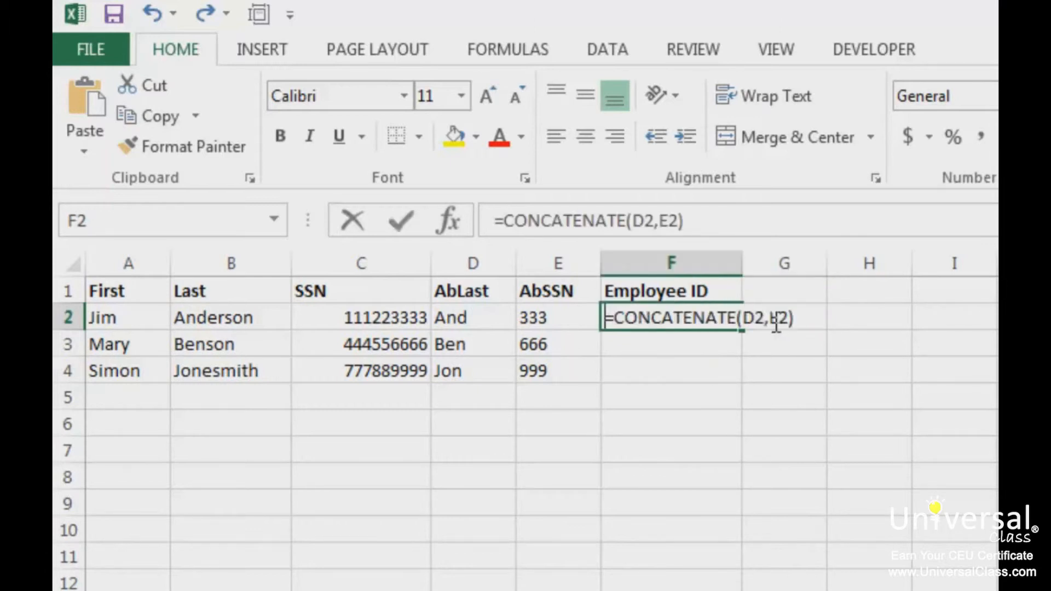
{"action": "key", "text": "Escape"}
{"action": "type", "text": "=con"}
{"action": "key", "text": "Tab"}
{"action": "type", "text": "left("}
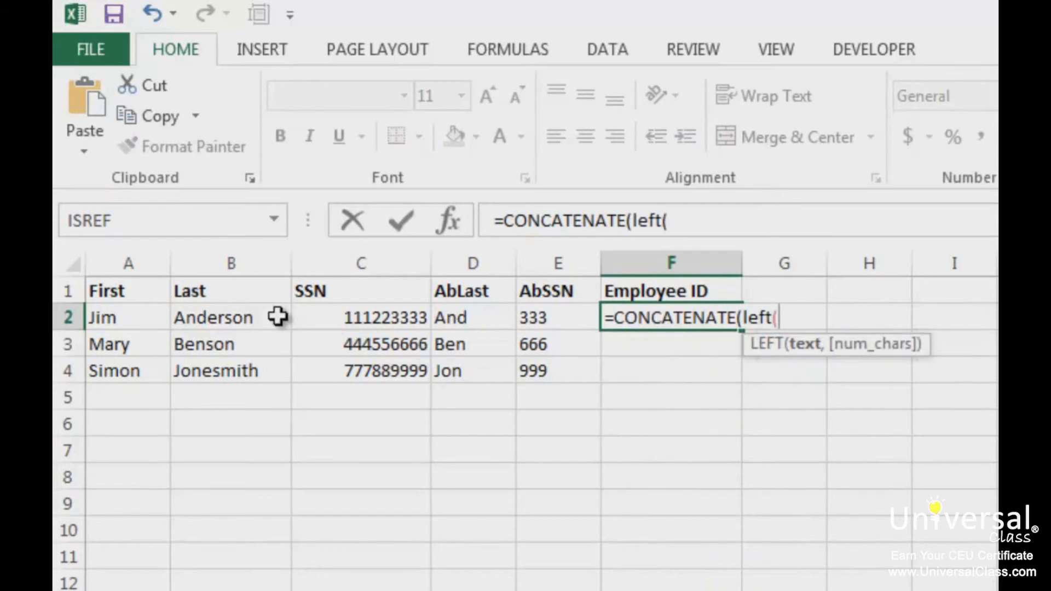
{"action": "left_click", "coordinate": [253, 321]}
{"action": "type", "text": ",3)"}
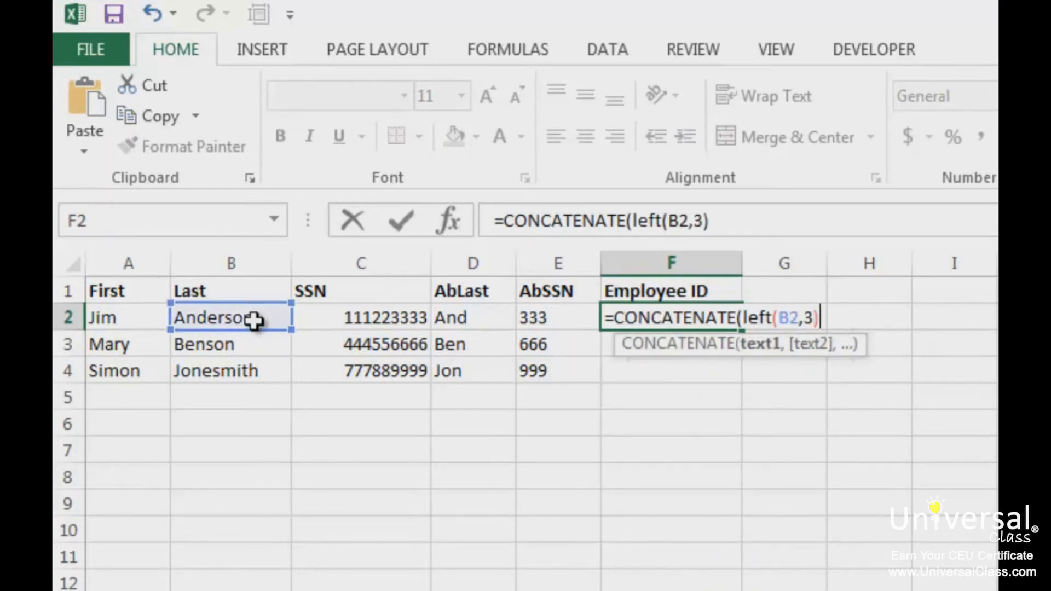
{"action": "type", "text": ",right("}
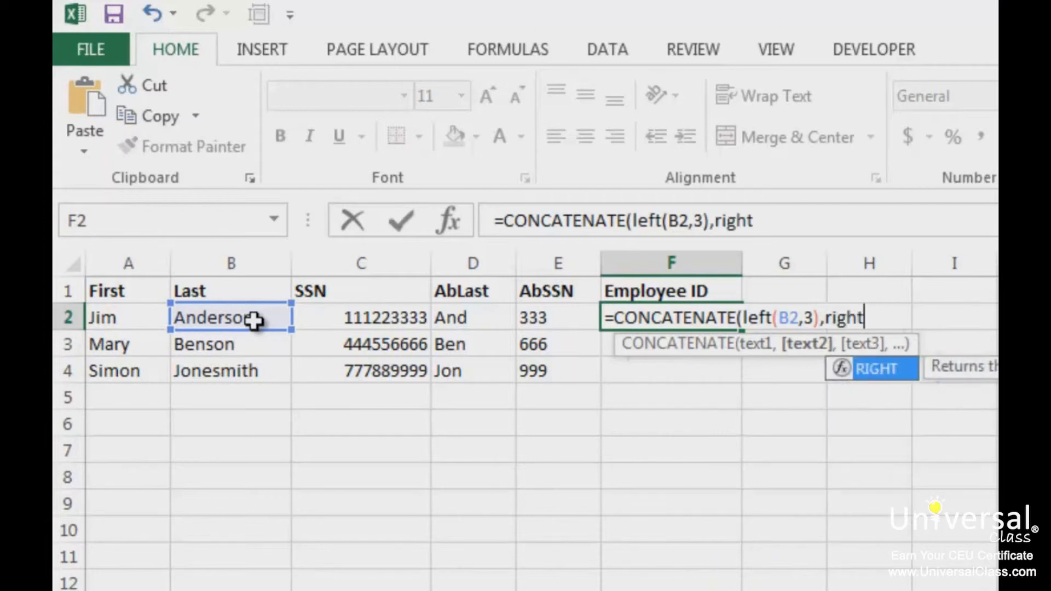
{"action": "left_click", "coordinate": [340, 313]}
{"action": "type", "text": ",3)"}
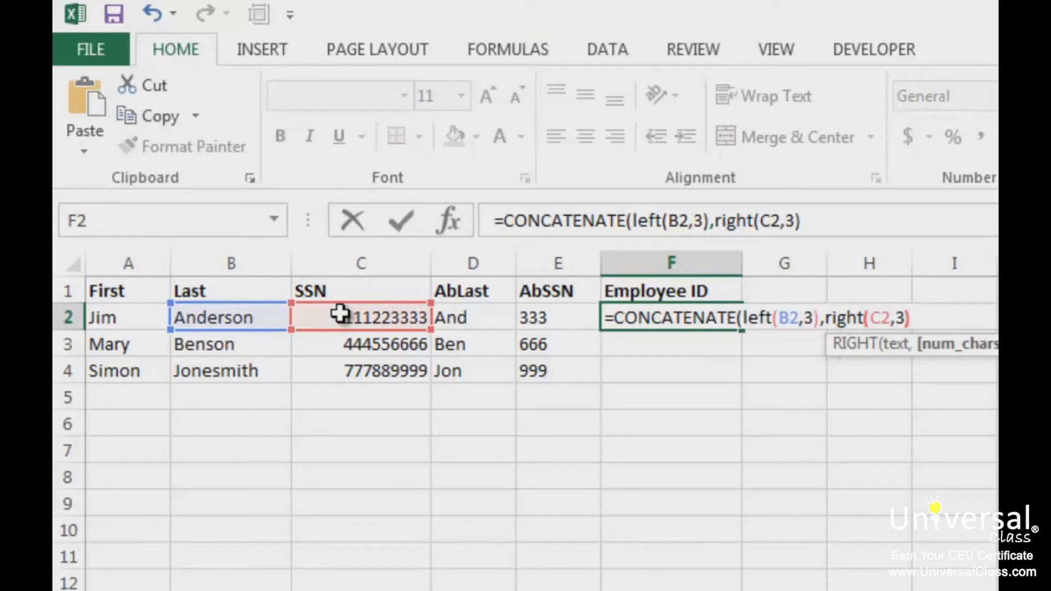
{"action": "type", "text": ")"}
{"action": "key", "text": "Return"}
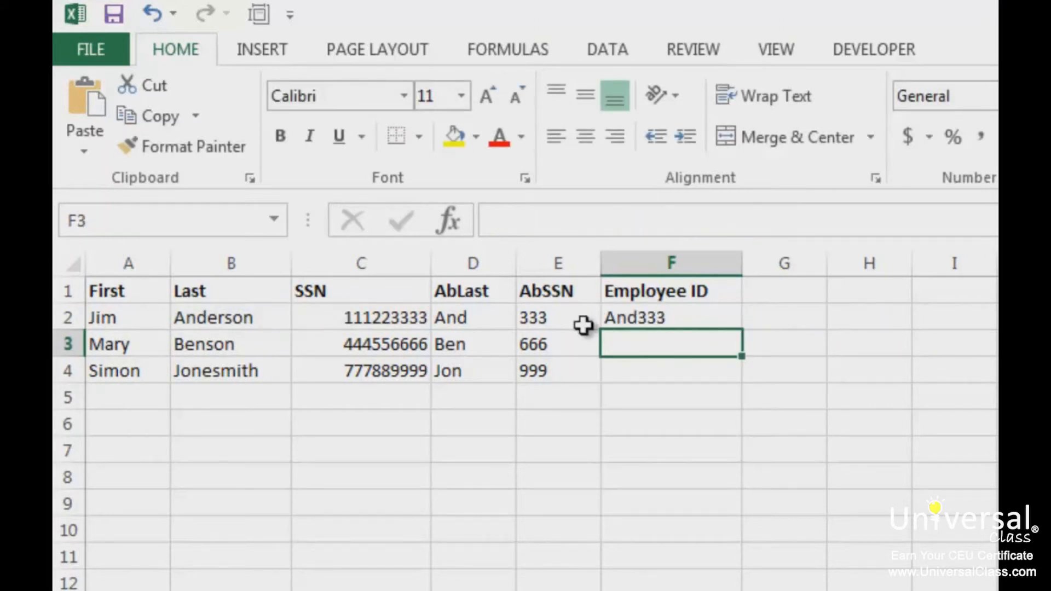
Fill the nested CONCATENATE formula in F2 down through F4
{"action": "left_click", "coordinate": [674, 317]}
{"action": "left_click_drag", "start_coordinate": [741, 331], "coordinate": [733, 381]}
{"action": "left_click", "coordinate": [702, 416]}
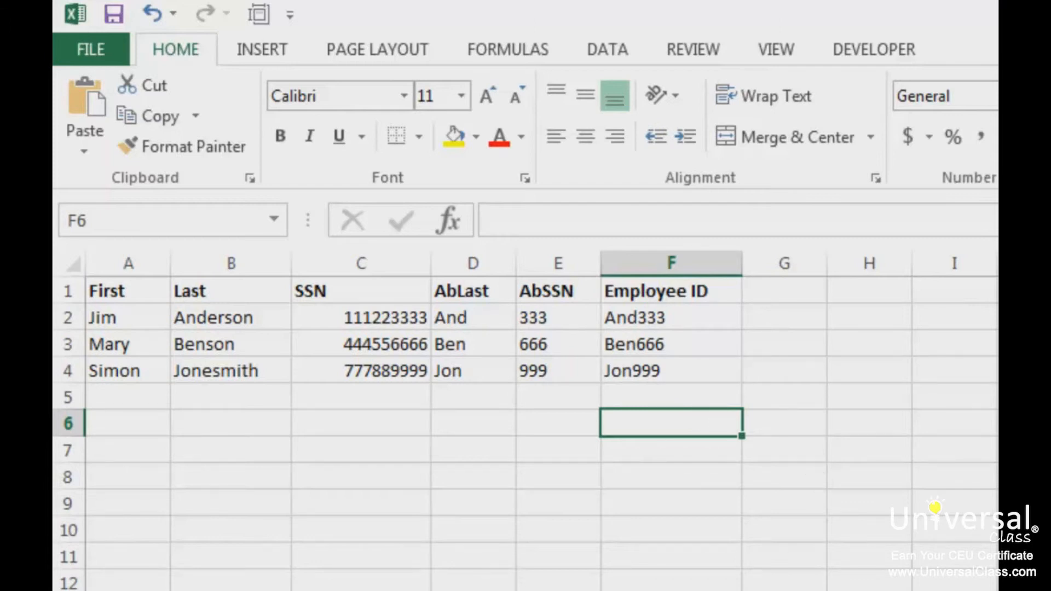
Enter =UPPER(B2) in cell G2 to show the first last name in capitals
{"action": "left_click", "coordinate": [812, 313]}
{"action": "double_click", "coordinate": [799, 317]}
{"action": "type", "text": "upper("}
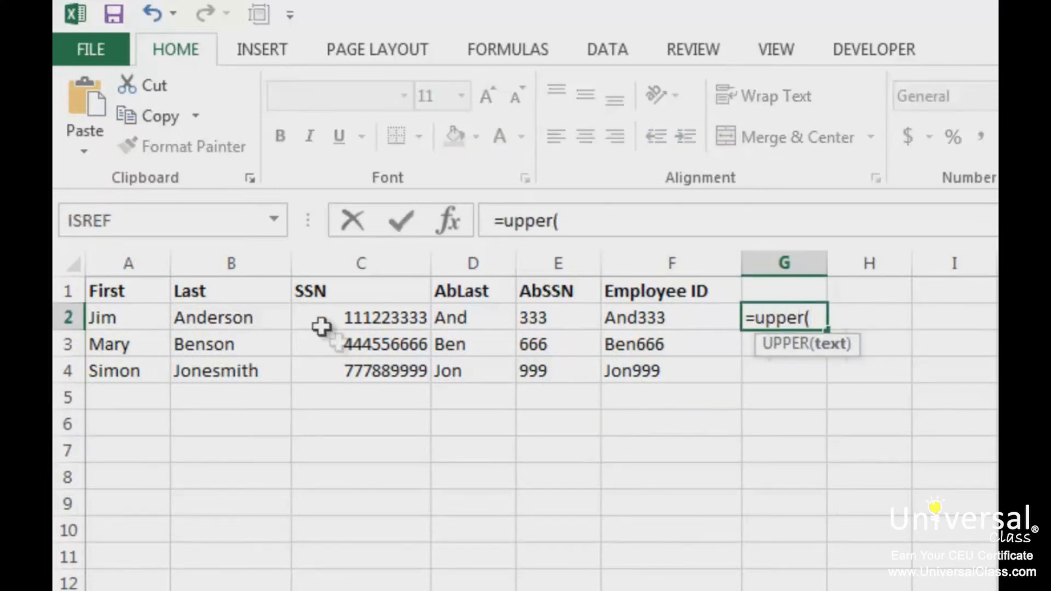
{"action": "left_click", "coordinate": [226, 317]}
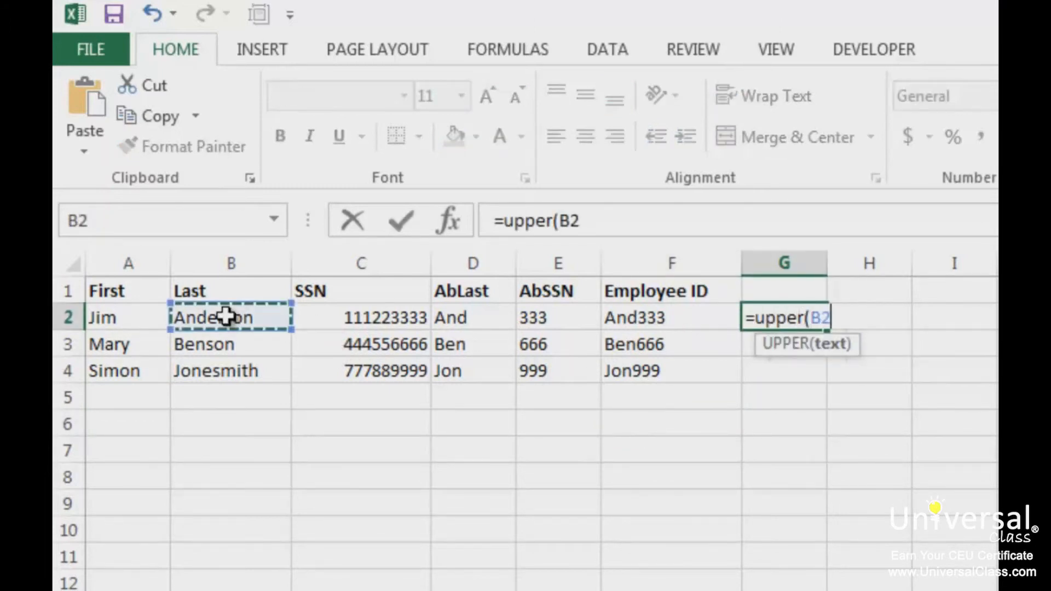
{"action": "type", "text": ")"}
{"action": "key", "text": "Return"}
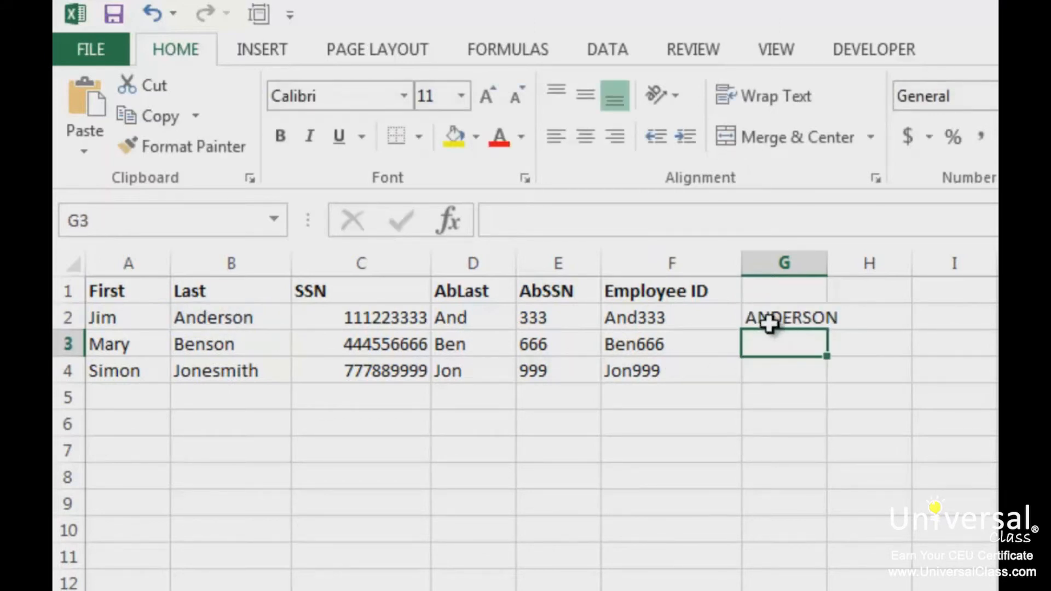
Enter =LOWER(B2) in cell H2 and widen columns G and H to fit their text
{"action": "left_click", "coordinate": [852, 317]}
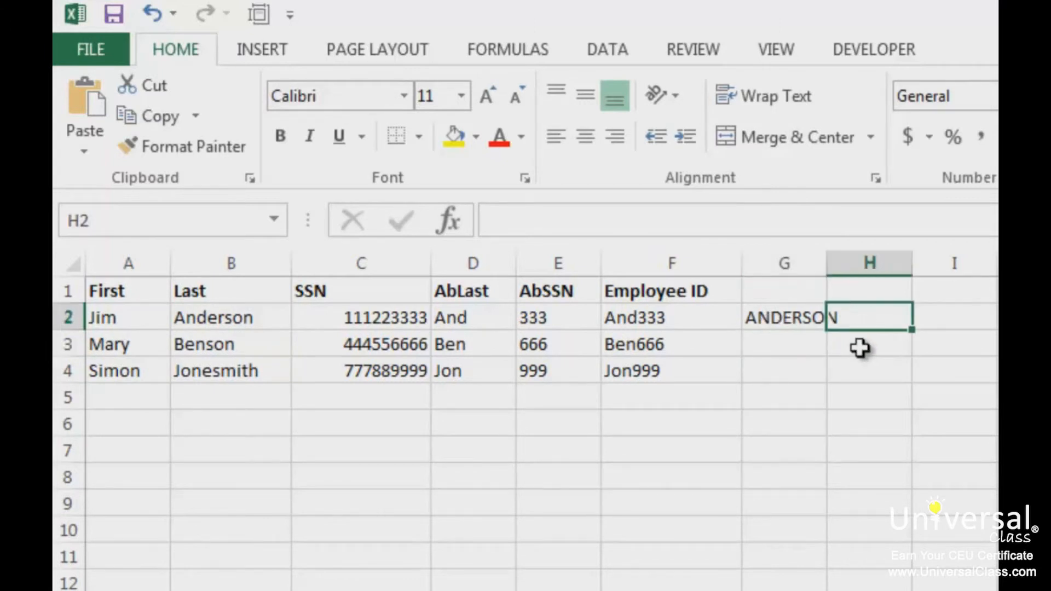
{"action": "type", "text": "=lower("}
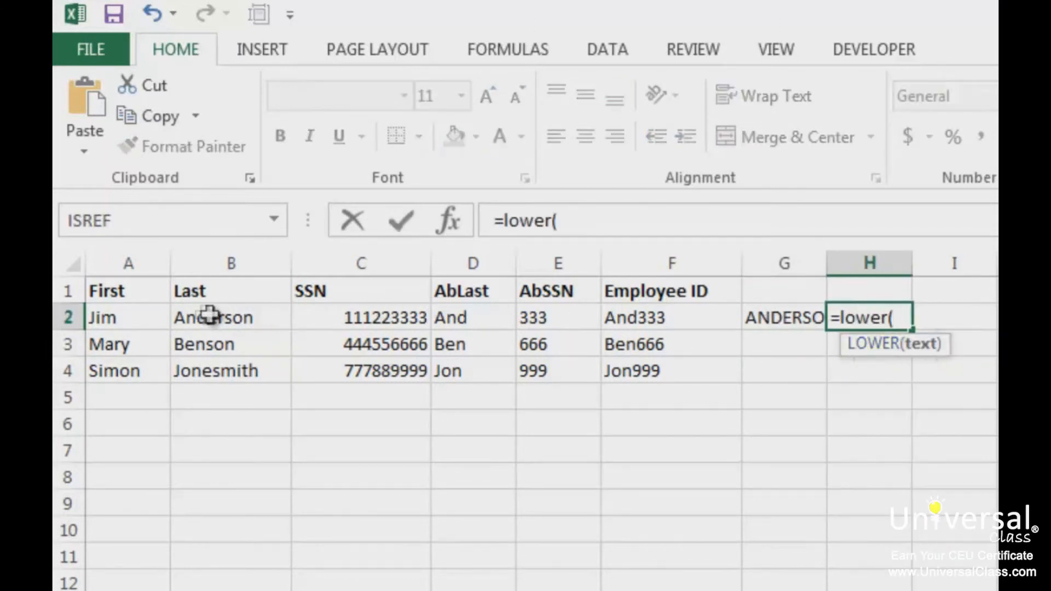
{"action": "left_click", "coordinate": [211, 316]}
{"action": "type", "text": ")"}
{"action": "key", "text": "Return"}
{"action": "left_click_drag", "start_coordinate": [827, 259], "coordinate": [865, 261]}
{"action": "left_click_drag", "start_coordinate": [951, 263], "coordinate": [982, 263]}
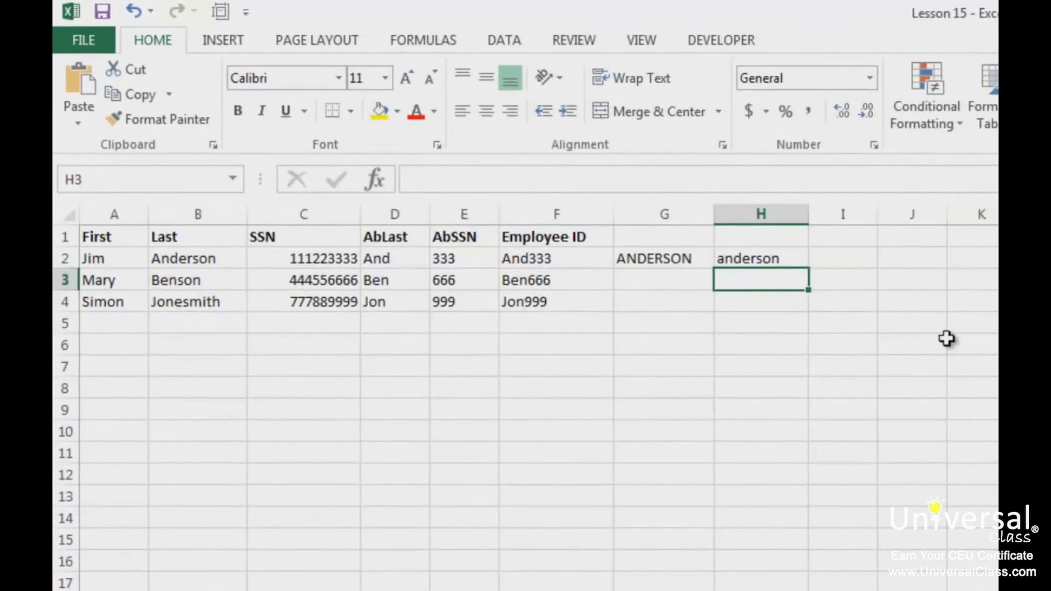
Enter =PROPER(B2) in cell I2 and widen column I slightly
{"action": "left_click", "coordinate": [861, 263]}
{"action": "type", "text": "=prop"}
{"action": "key", "text": "Tab"}
{"action": "type", "text": "("}
{"action": "key", "text": "BackSpace"}
{"action": "left_click", "coordinate": [186, 259]}
{"action": "key", "text": "Return"}
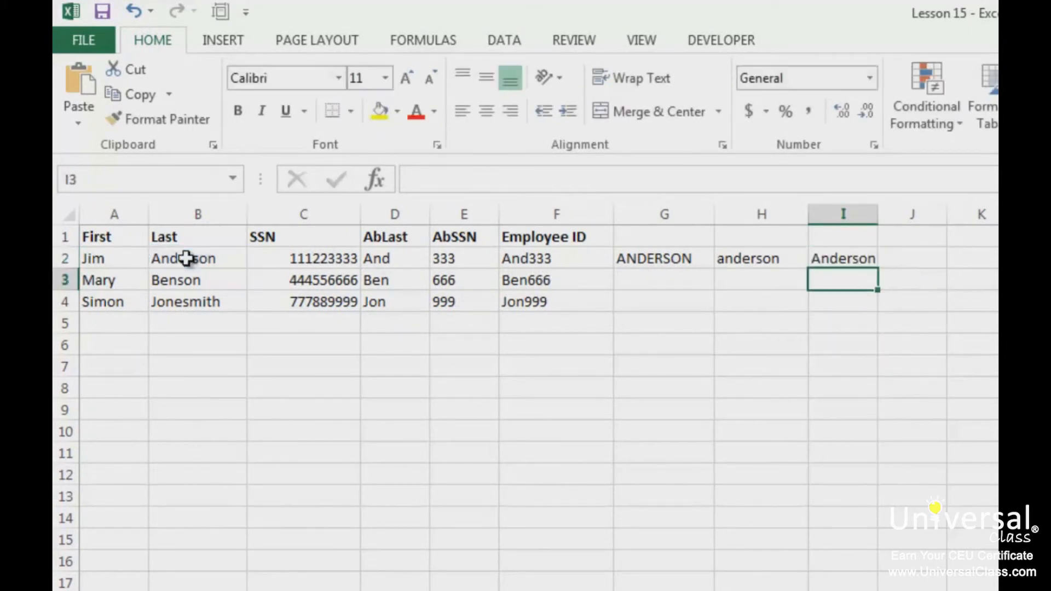
{"action": "left_click_drag", "start_coordinate": [879, 220], "coordinate": [899, 222]}
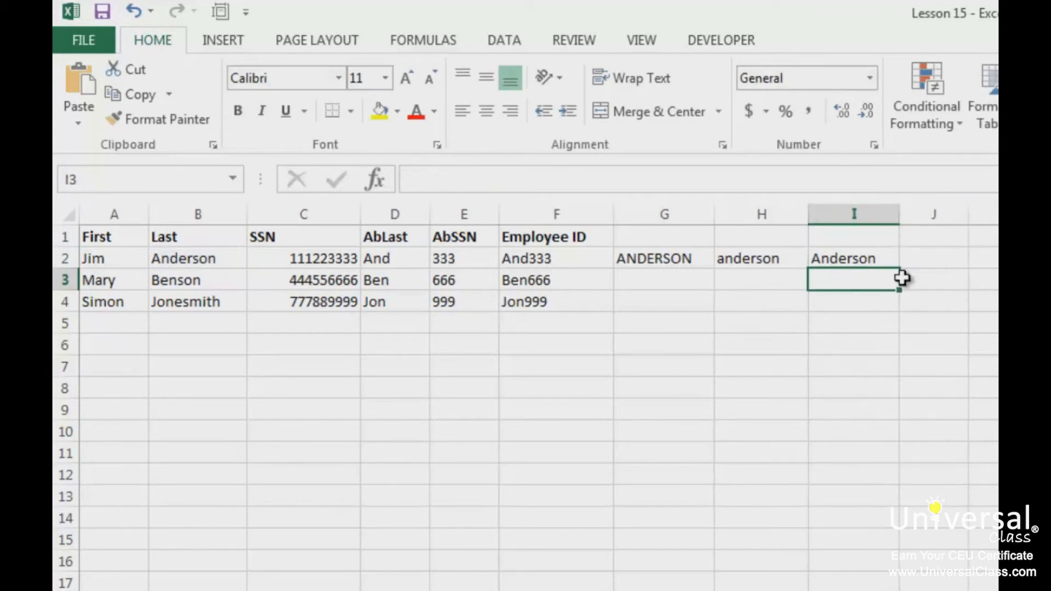
{"action": "left_click", "coordinate": [870, 256]}
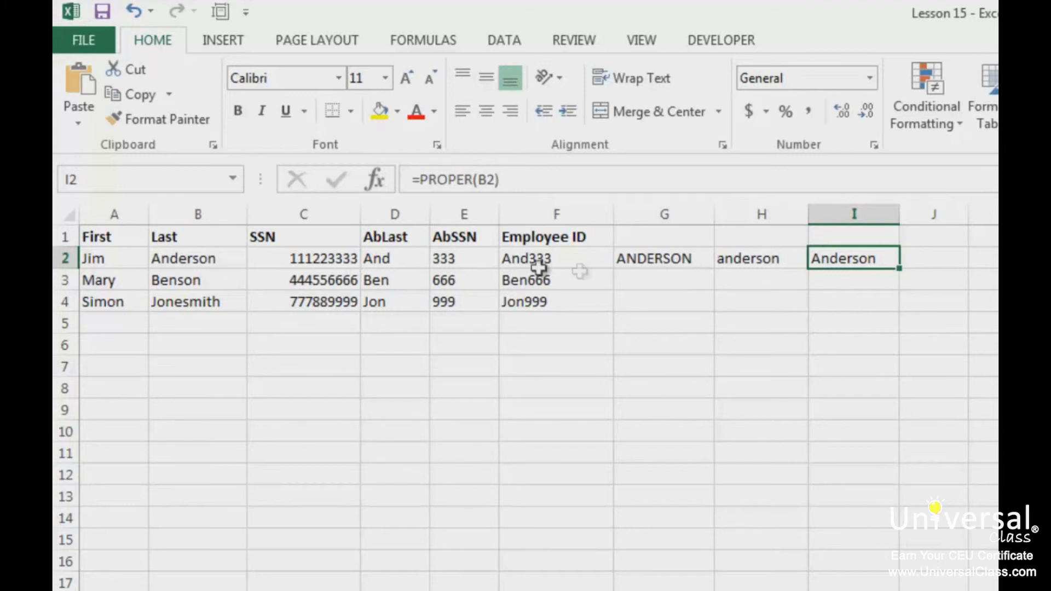
Wrap the LEFT part of the F2 formula in UPPER, making it =CONCATENATE(UPPER(LEFT(B2,3)),RIGHT(C2,3))
{"action": "left_click", "coordinate": [561, 258]}
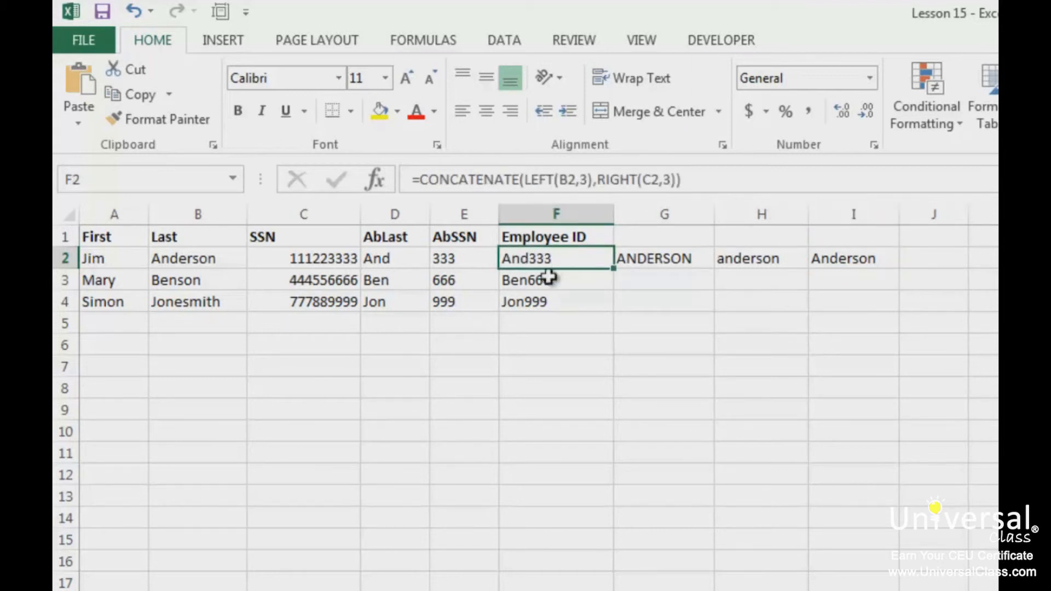
{"action": "left_click", "coordinate": [524, 180]}
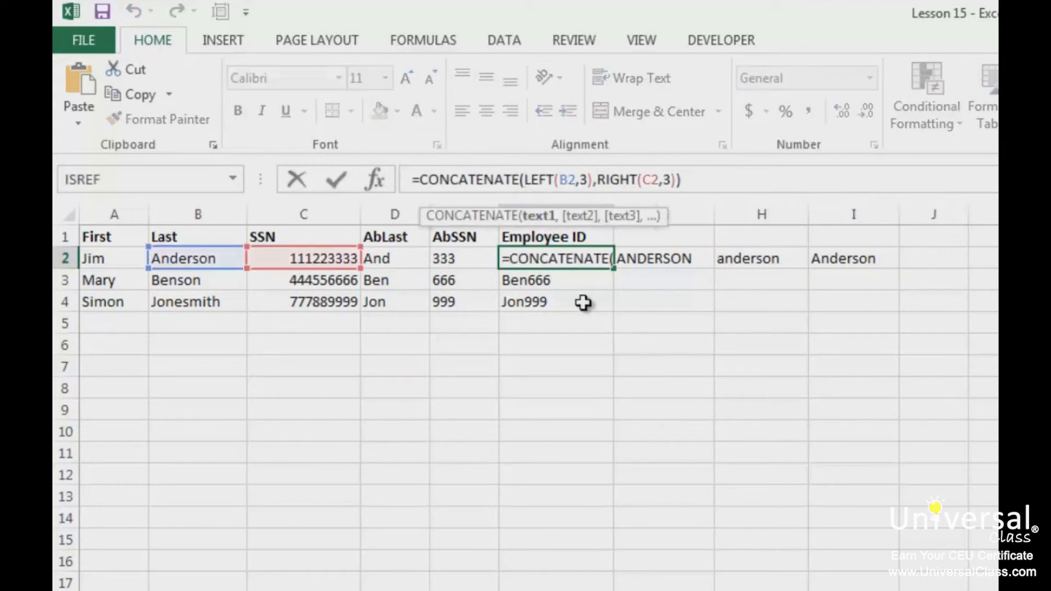
{"action": "type", "text": "upper("}
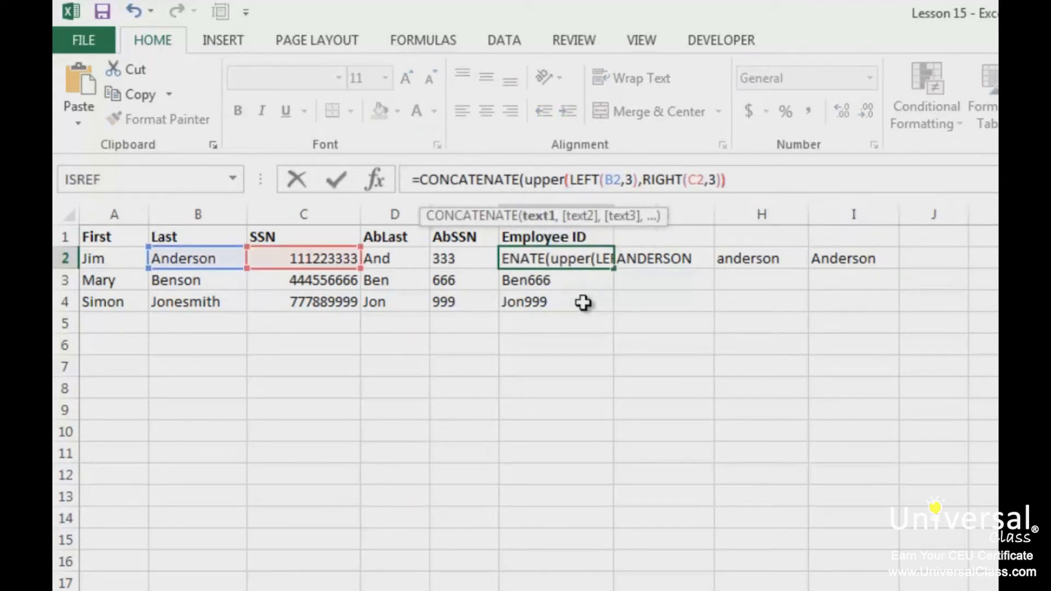
{"action": "key", "text": "Right"}
{"action": "key", "text": "Right"}
{"action": "key", "text": "Right"}
{"action": "key", "text": "Right"}
{"action": "key", "text": "Right"}
{"action": "key", "text": "Right"}
{"action": "key", "text": "Right"}
{"action": "key", "text": "Right"}
{"action": "key", "text": "Right"}
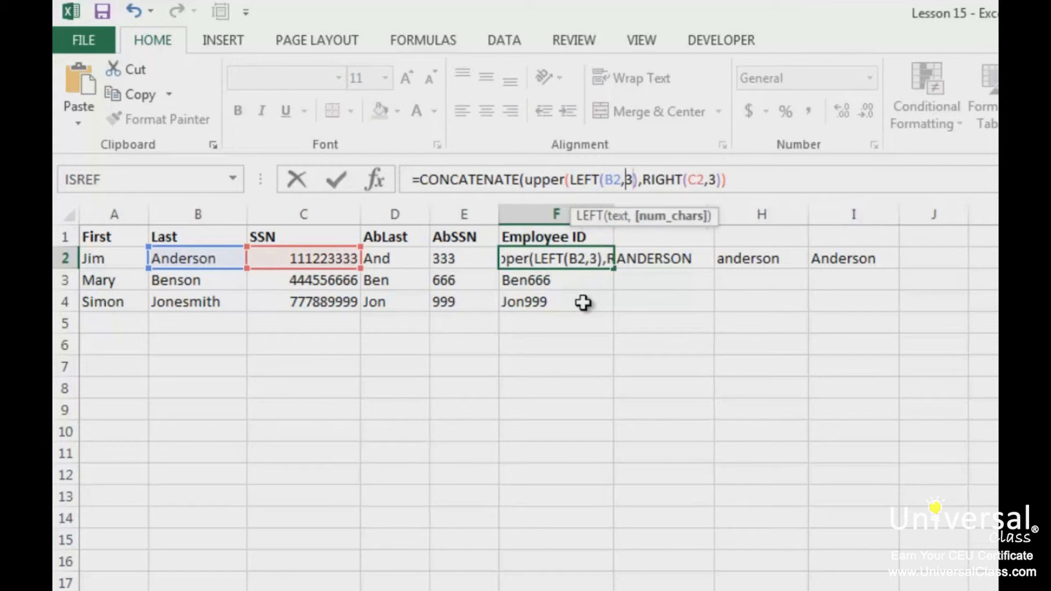
{"action": "key", "text": "Right"}
{"action": "type", "text": ")"}
{"action": "key", "text": "Return"}
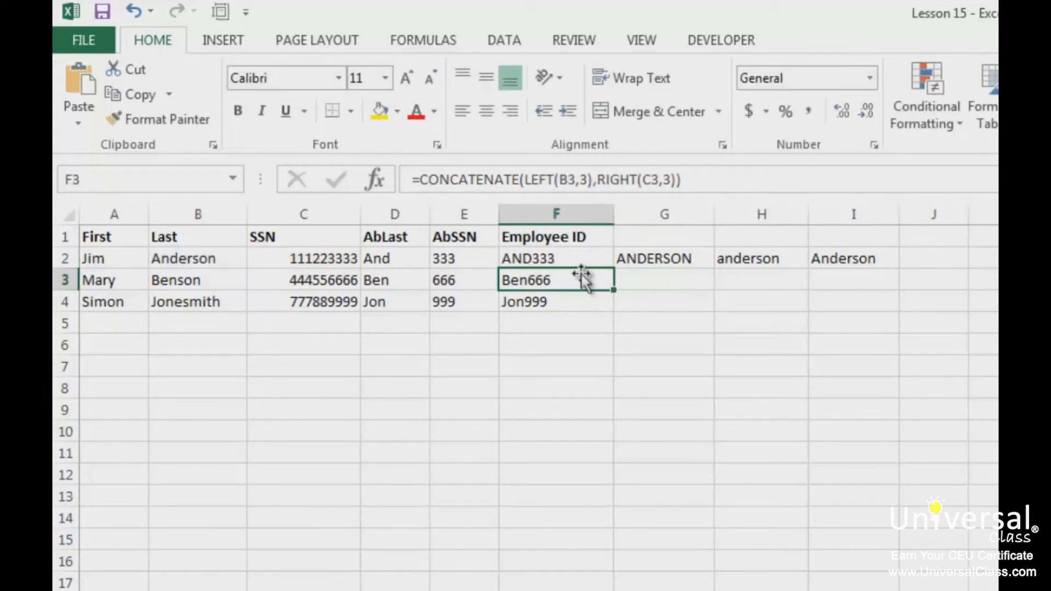
Fill the updated uppercase Employee ID formula from F2 down through F4
{"action": "left_click", "coordinate": [616, 263]}
{"action": "left_click_drag", "start_coordinate": [614, 268], "coordinate": [614, 307]}
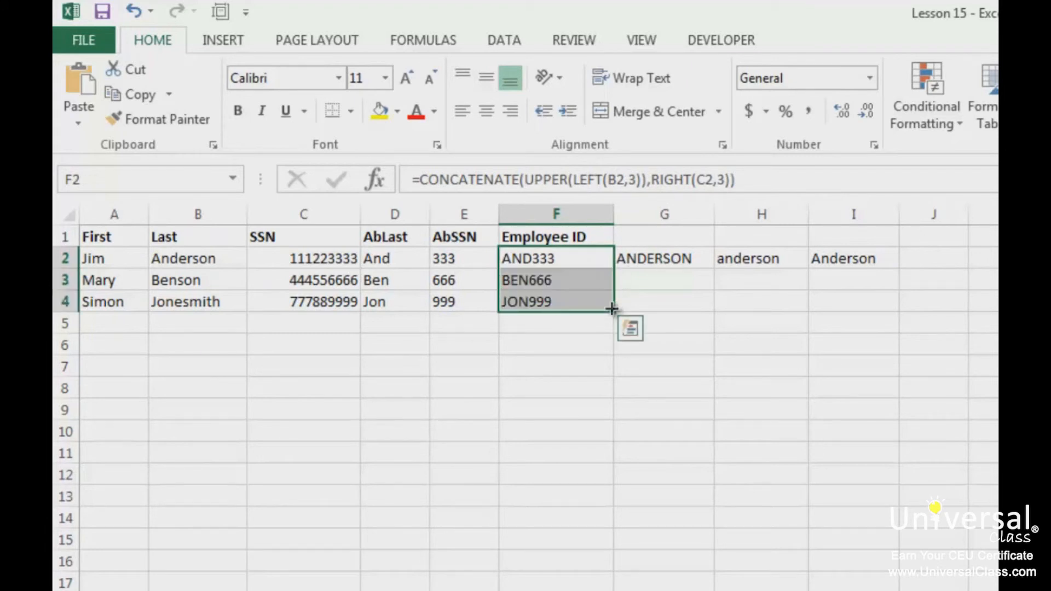
{"action": "left_click", "coordinate": [670, 306]}
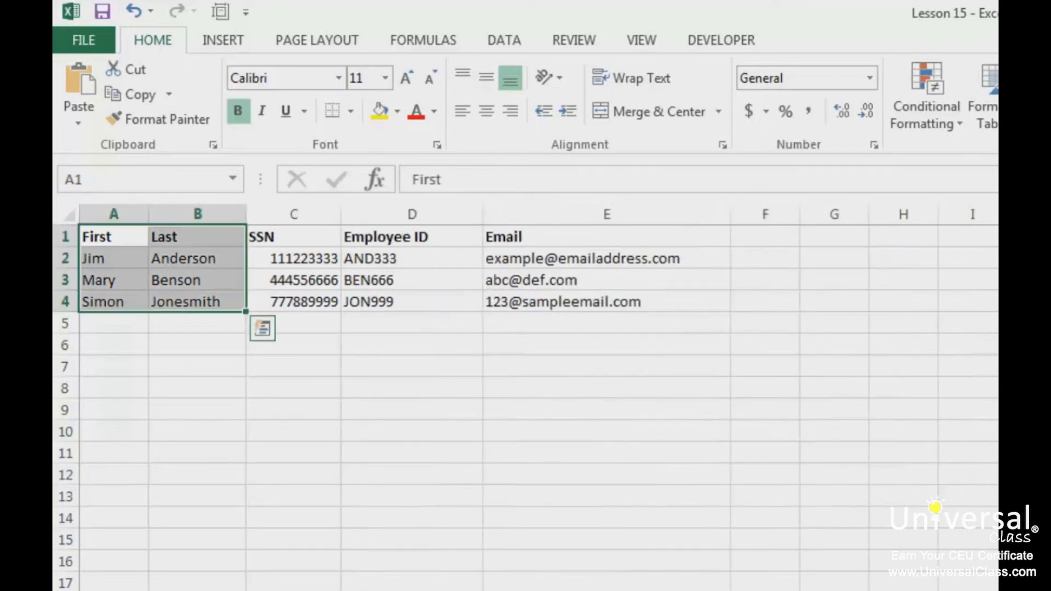
Enter =REPLACE(E2,FIND("@",E2),0,D2) in F2 to insert the employee ID before the @ sign, and widen column F to fit
{"action": "left_click", "coordinate": [109, 319]}
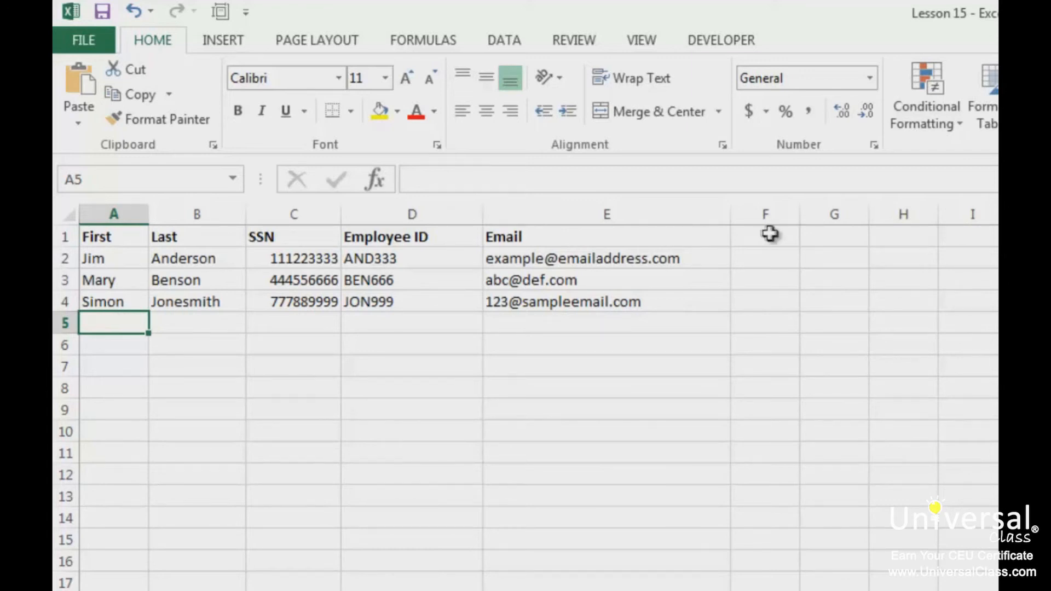
{"action": "left_click", "coordinate": [773, 259]}
{"action": "type", "text": "=replace("}
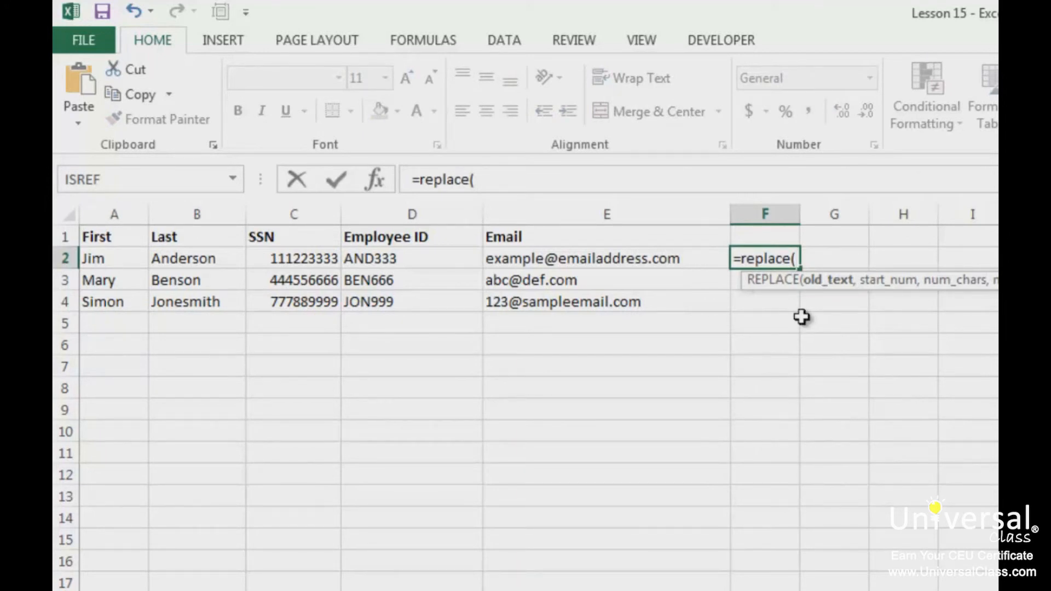
{"action": "left_click", "coordinate": [569, 259]}
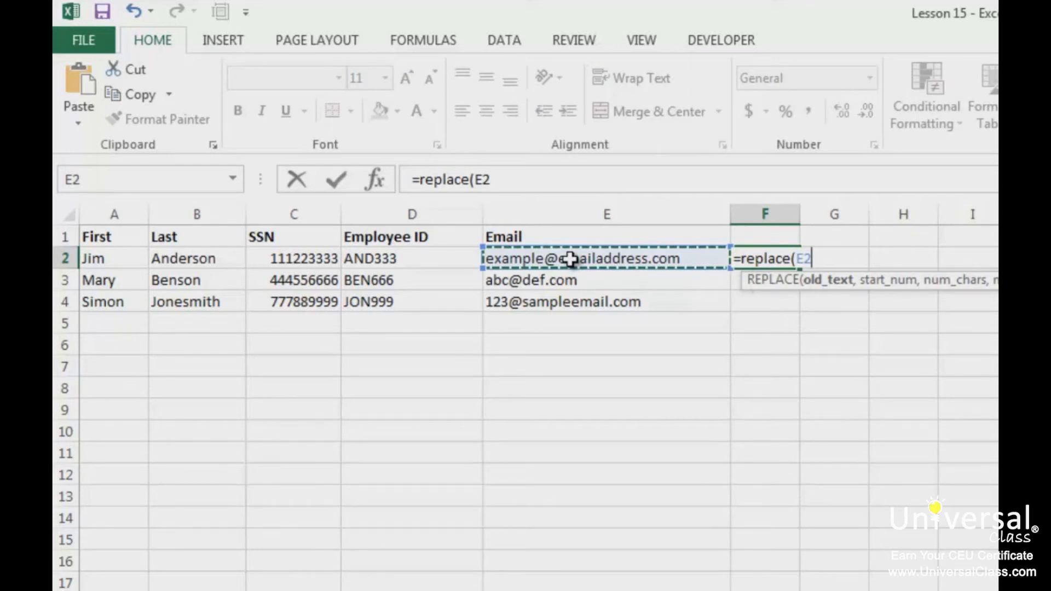
{"action": "type", "text": ","}
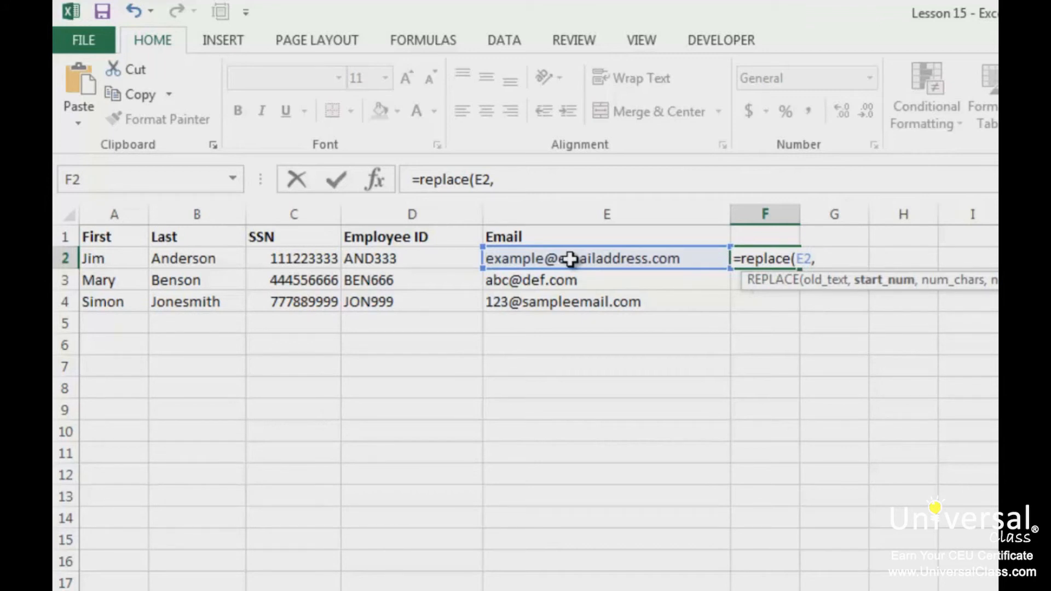
{"action": "type", "text": "find(\"@\","}
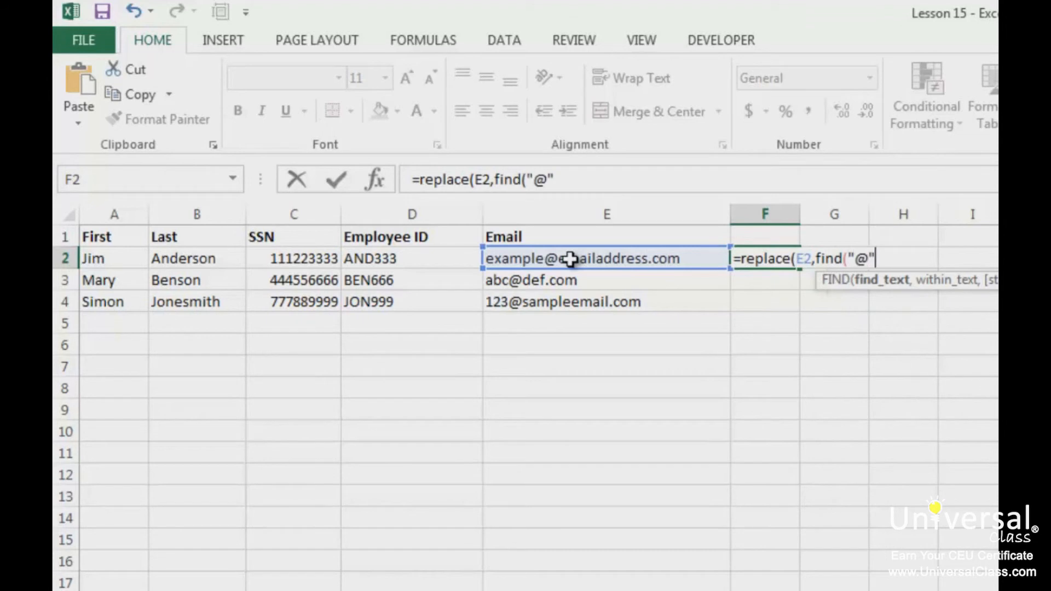
{"action": "left_click", "coordinate": [570, 256]}
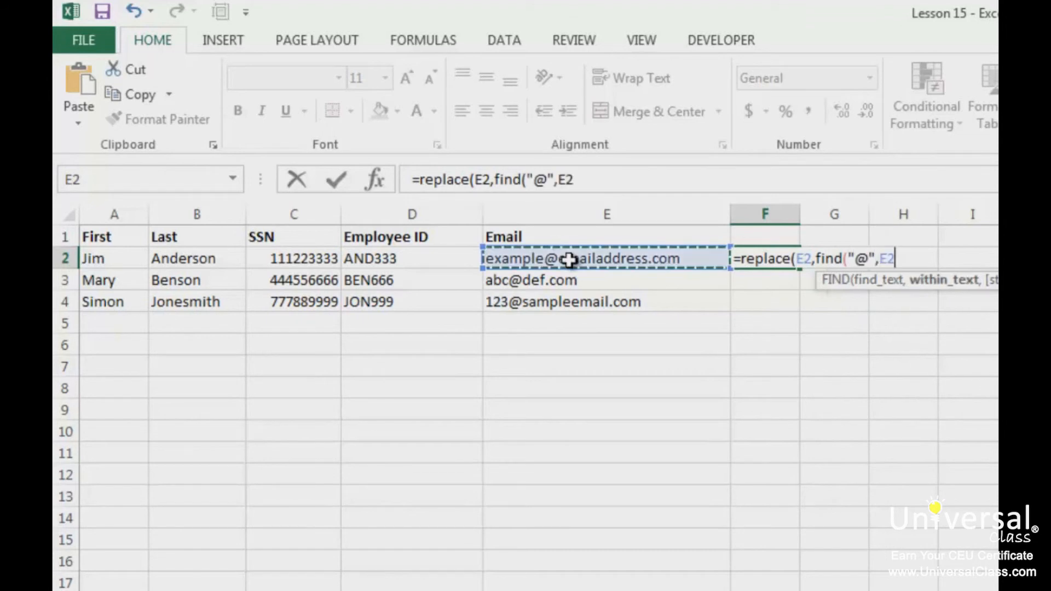
{"action": "type", "text": "),"}
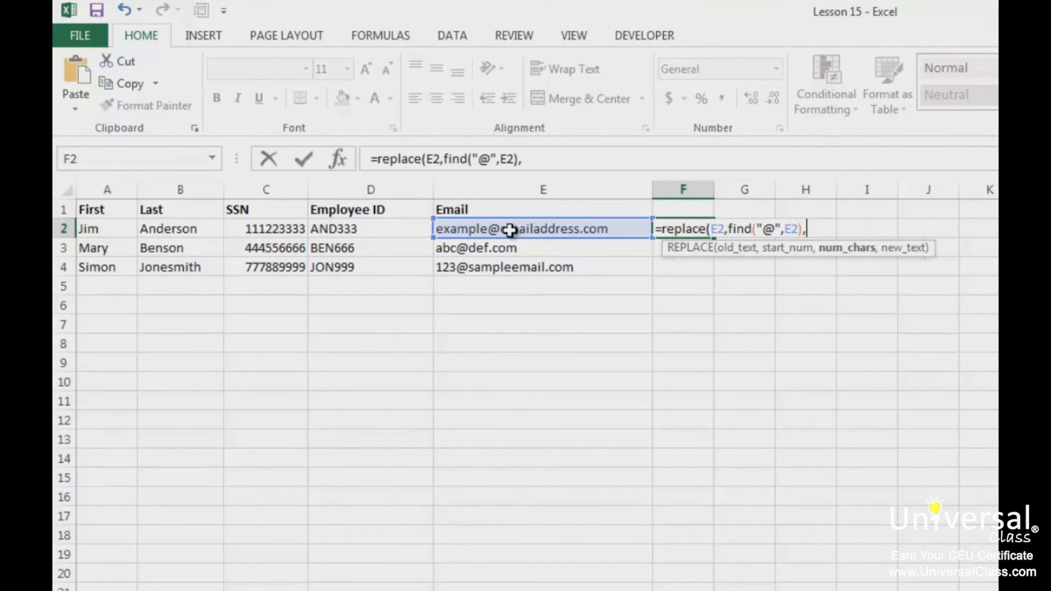
{"action": "type", "text": "0,"}
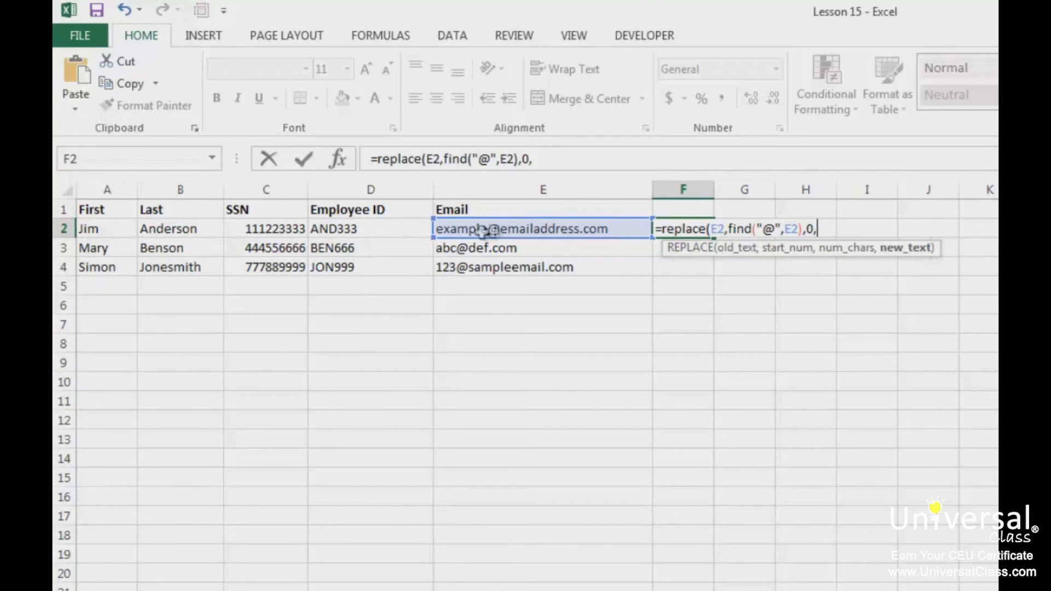
{"action": "left_click", "coordinate": [346, 230]}
{"action": "type", "text": ")"}
{"action": "key", "text": "Return"}
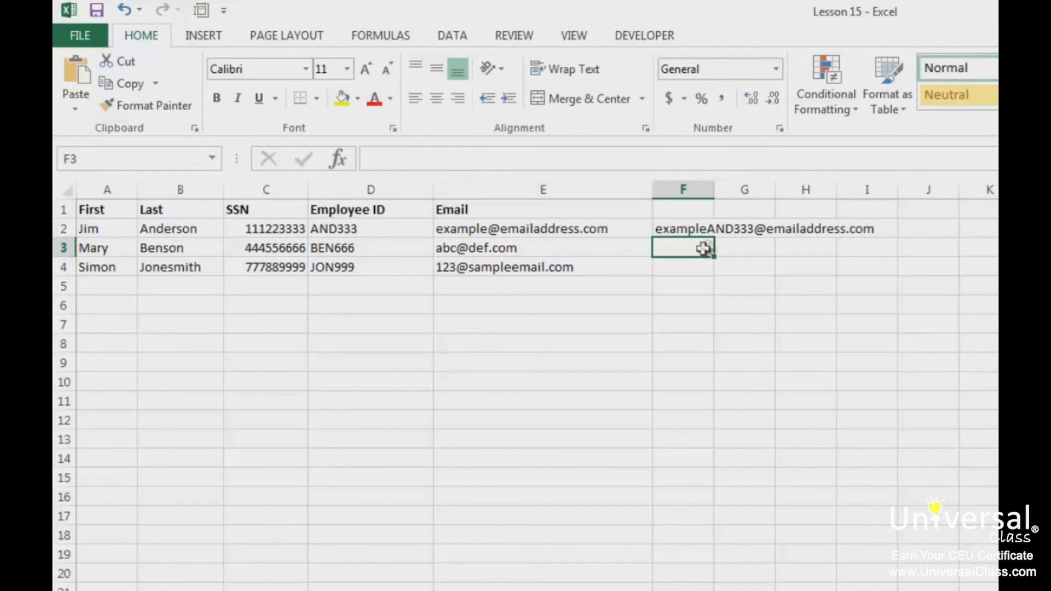
{"action": "left_click_drag", "start_coordinate": [714, 190], "coordinate": [927, 189]}
Enter =SUBSTITUTE(E2,"@",D2&"@") in G2 to insert the employee ID before the email's @ sign
{"action": "left_click", "coordinate": [959, 229]}
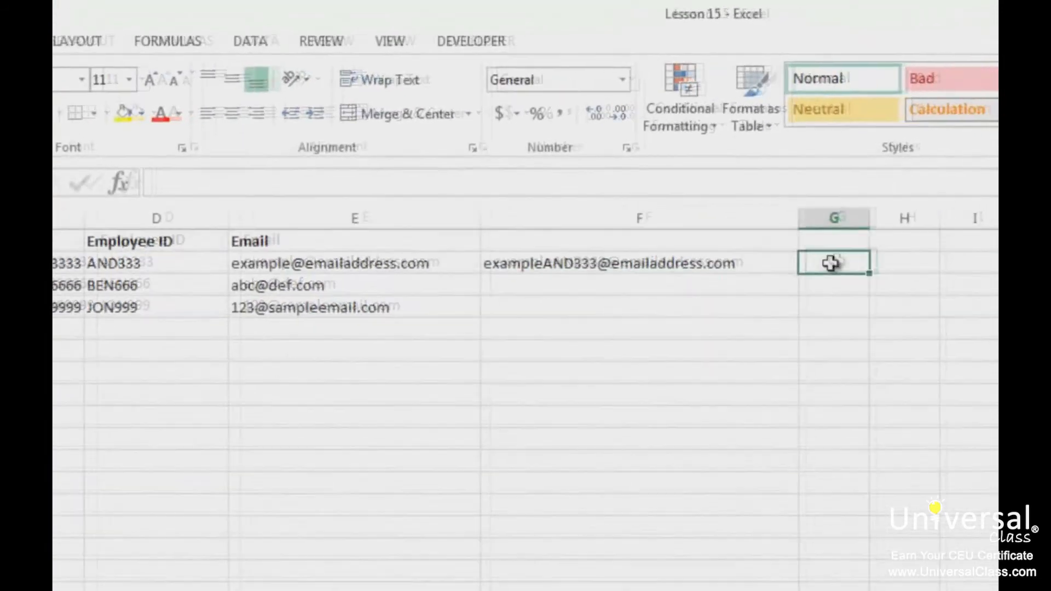
{"action": "type", "text": "=subs"}
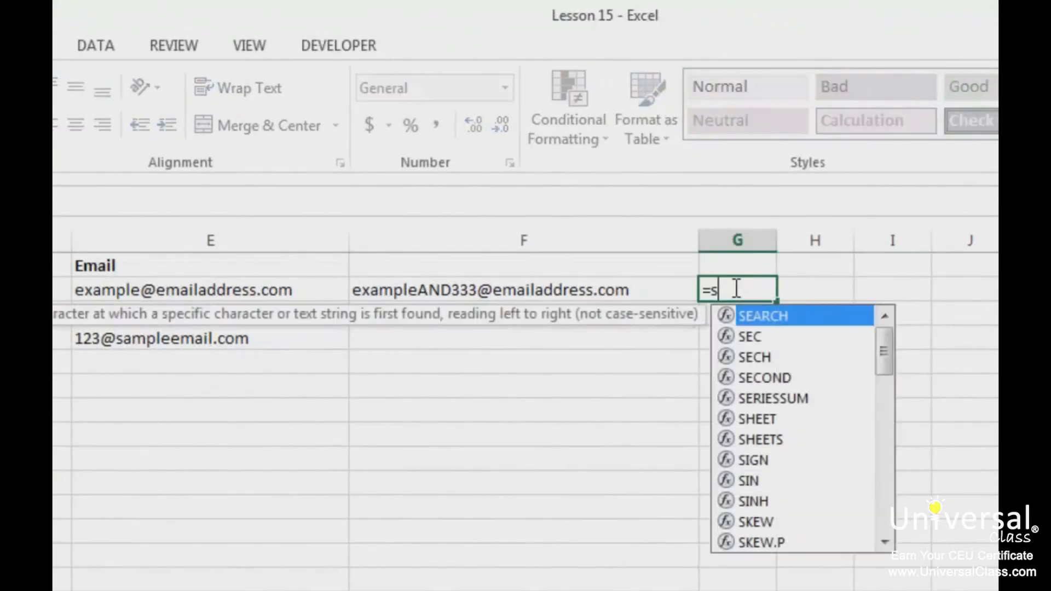
{"action": "key", "text": "Tab"}
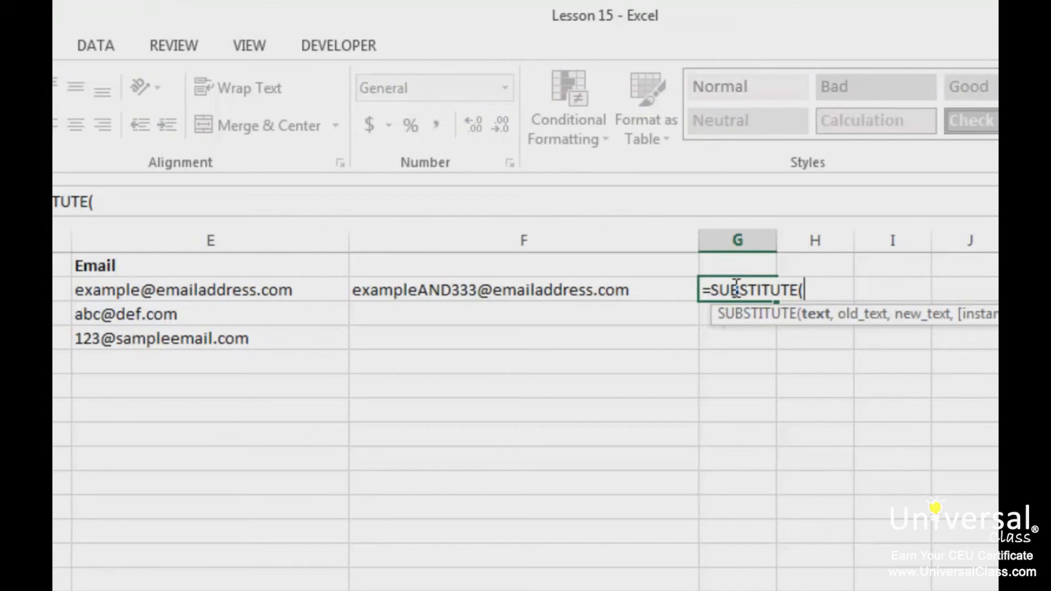
{"action": "left_click", "coordinate": [235, 291]}
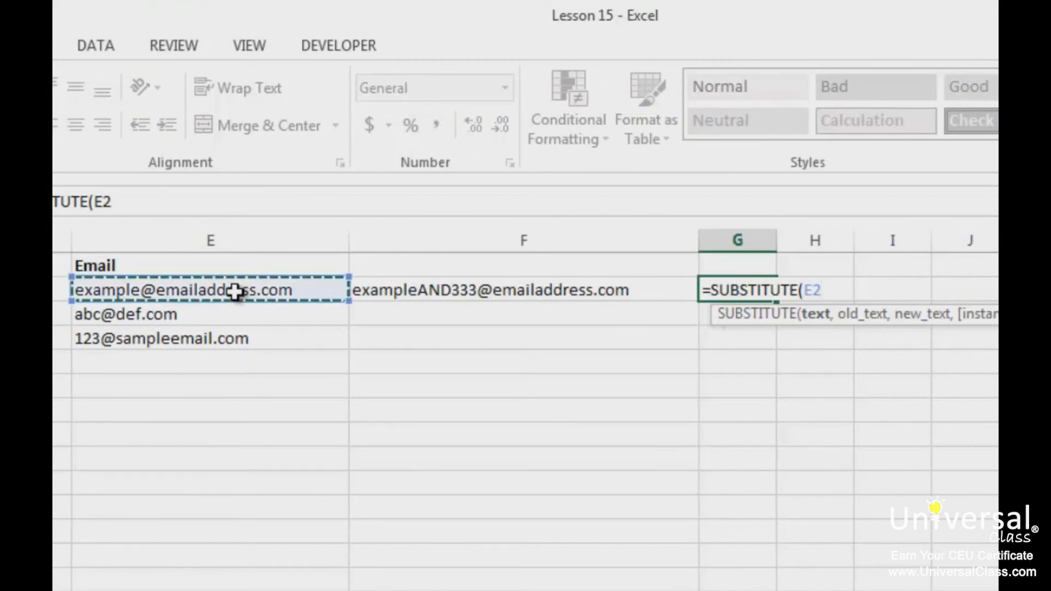
{"action": "type", "text": ","}
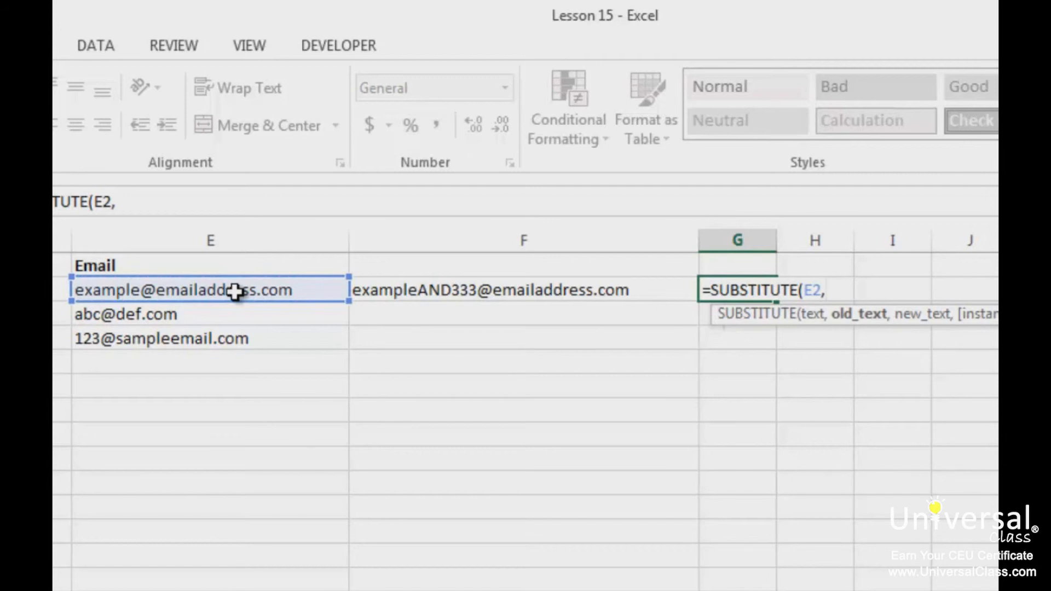
{"action": "type", "text": "\"@\""}
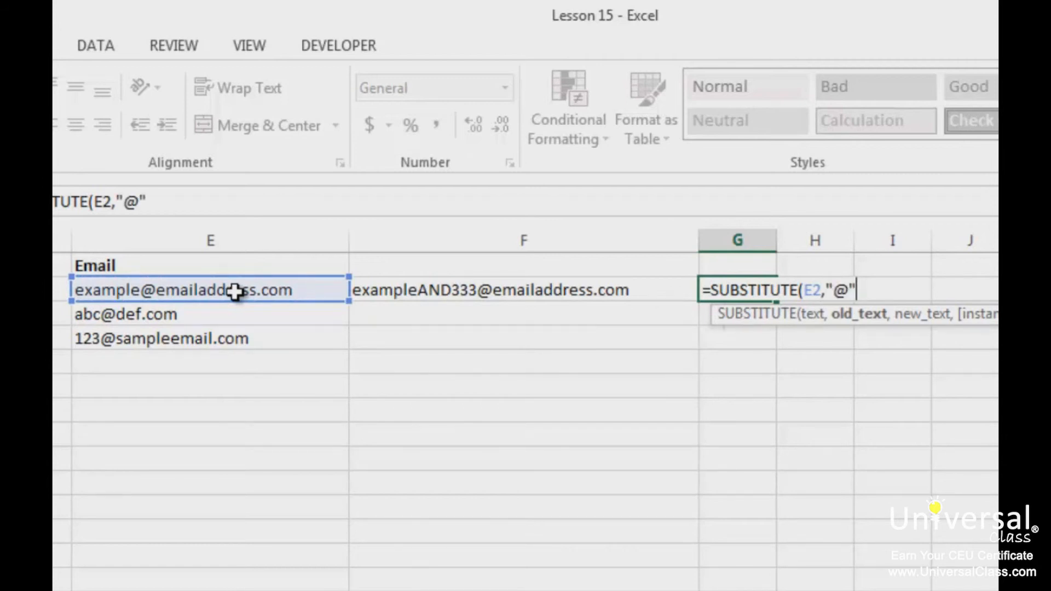
{"action": "type", "text": ","}
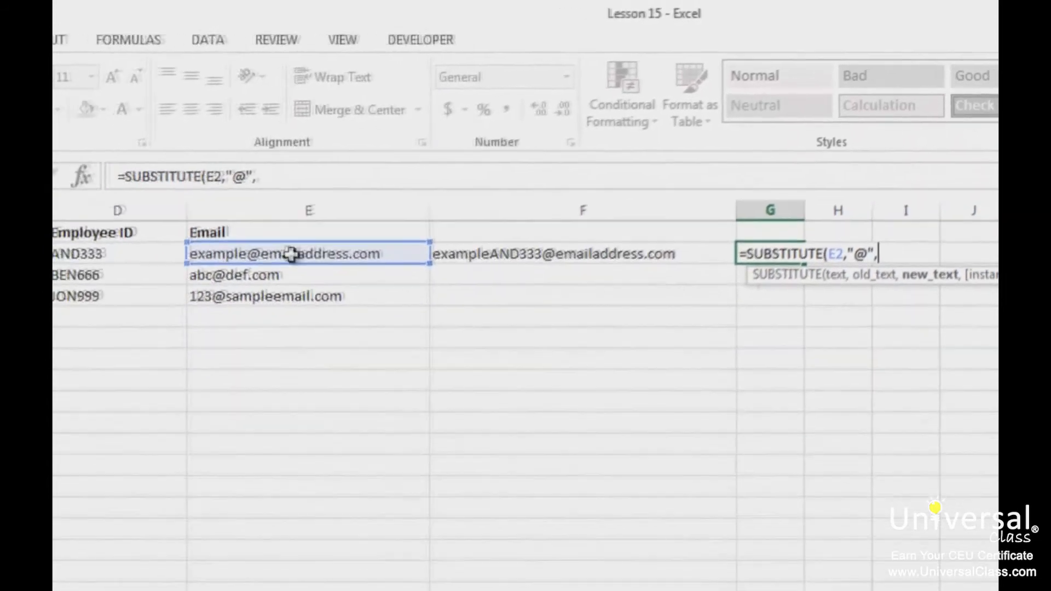
{"action": "left_click", "coordinate": [140, 250]}
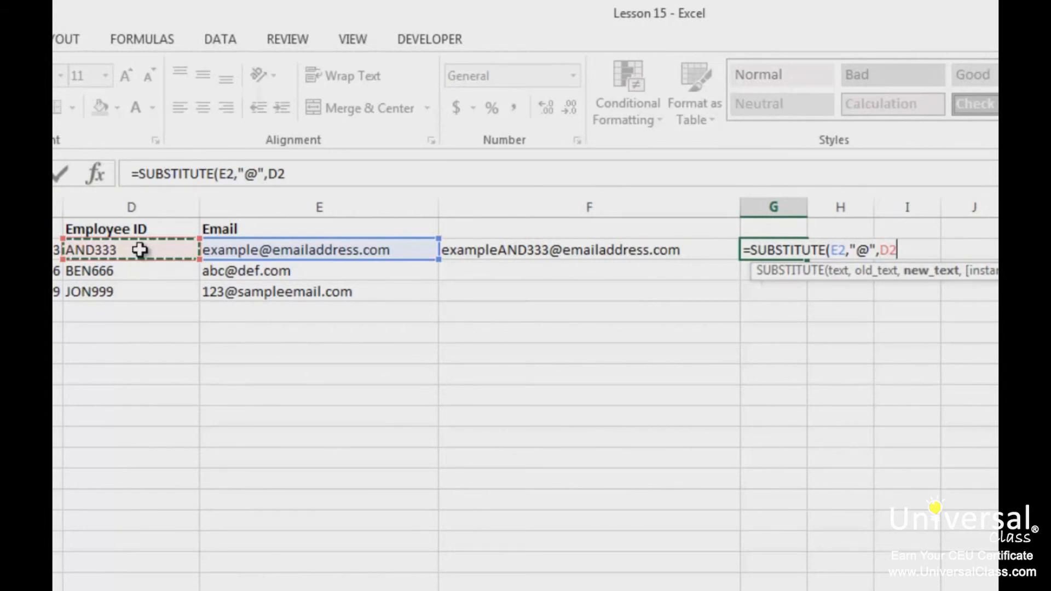
{"action": "type", "text": "&"}
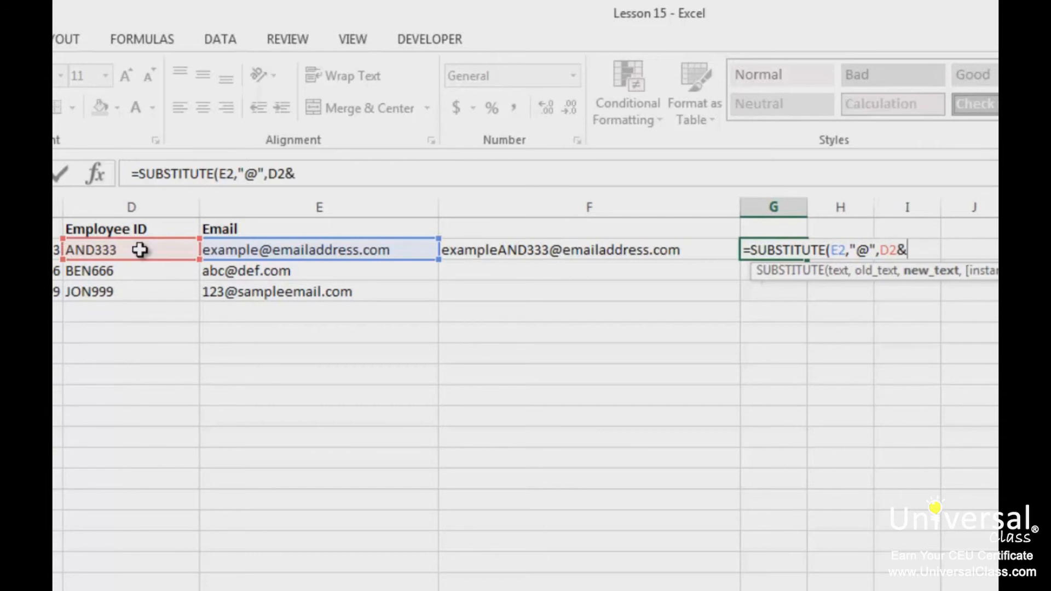
{"action": "type", "text": "\"@\""}
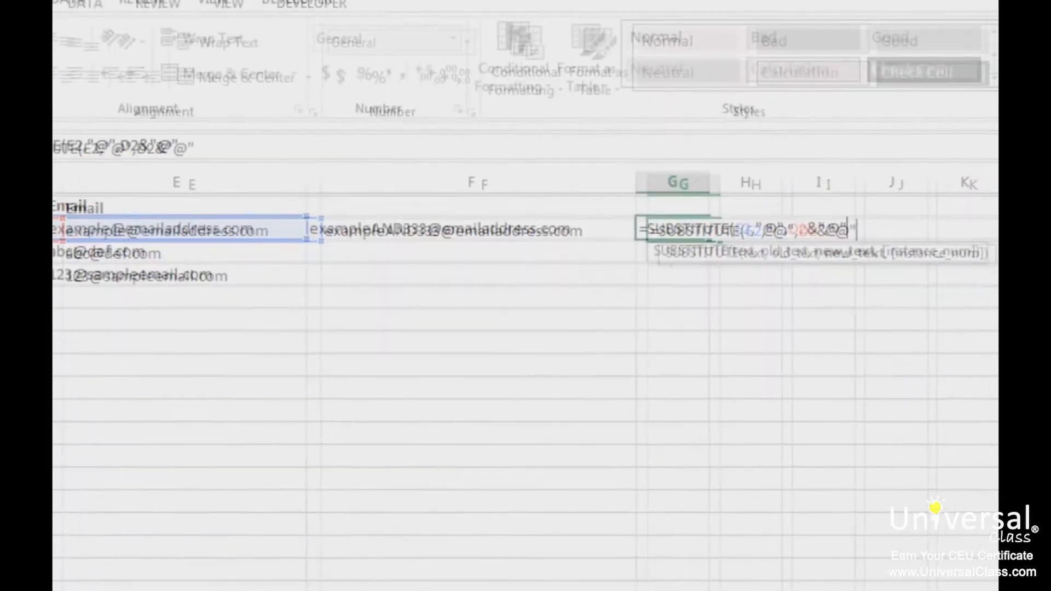
{"action": "type", "text": ","}
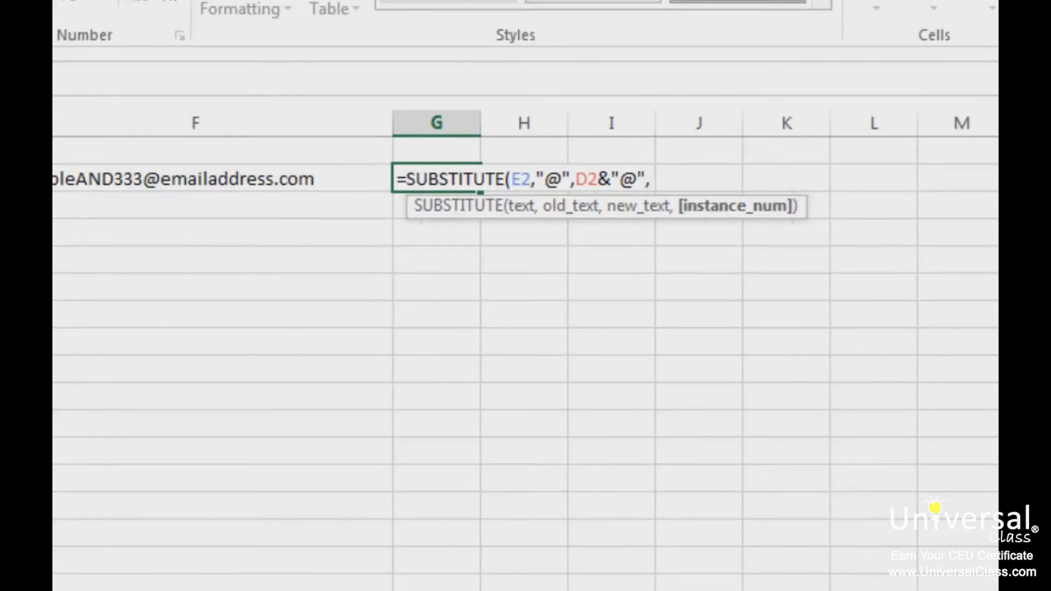
{"action": "key", "text": "BackSpace"}
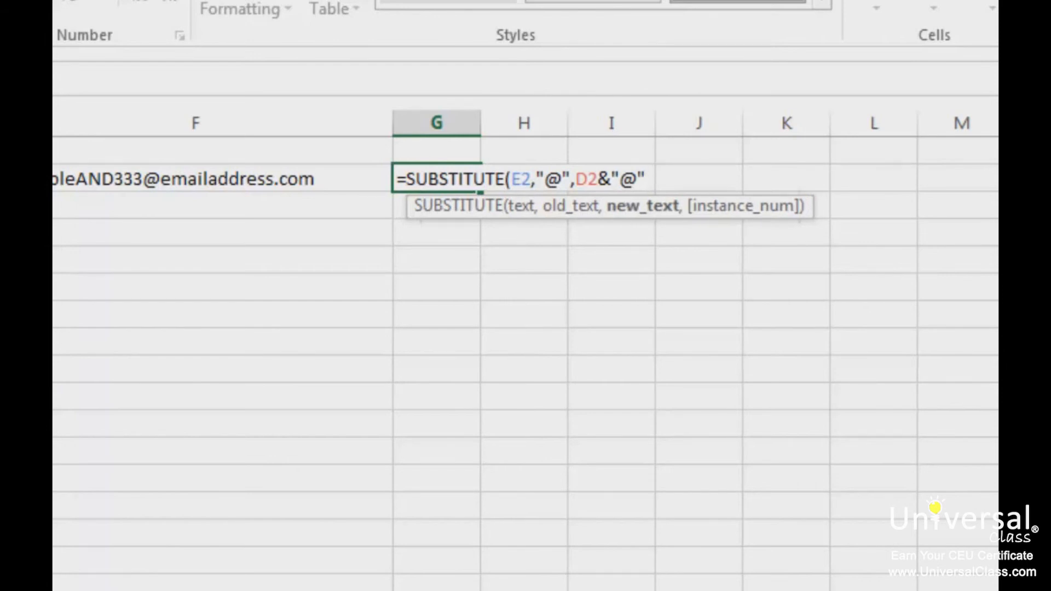
{"action": "type", "text": ")"}
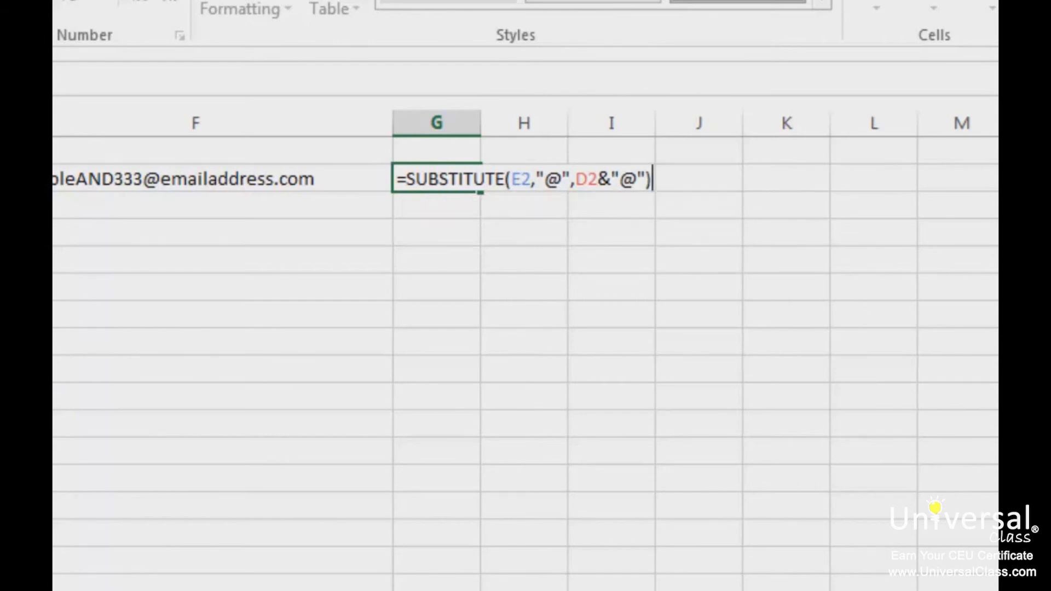
{"action": "key", "text": "Return"}
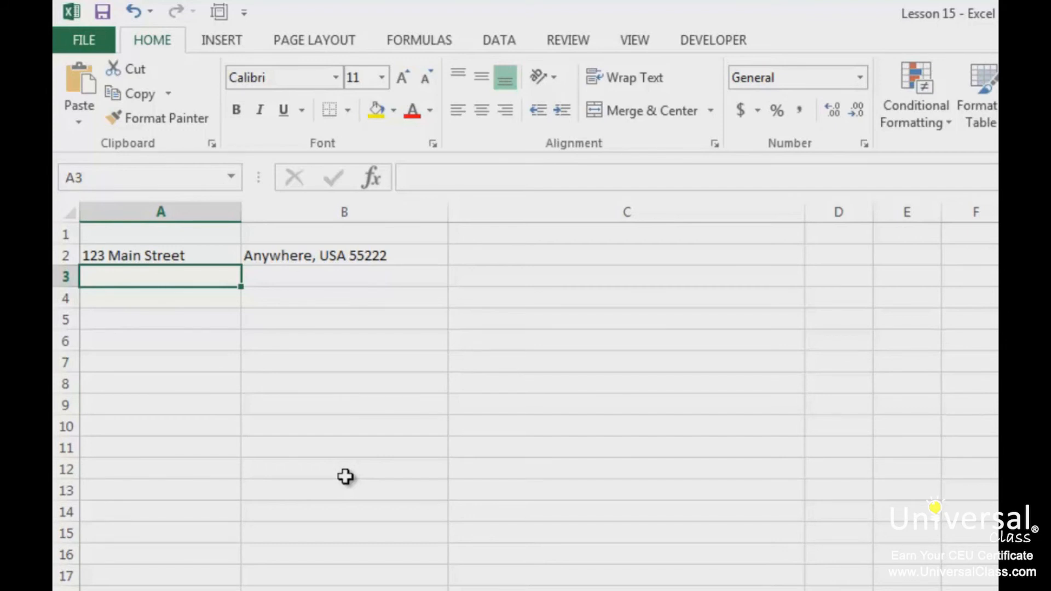
Write =CONCATENATE(A2,B2) in C2 to join the street address with the city line
{"action": "left_click", "coordinate": [568, 256]}
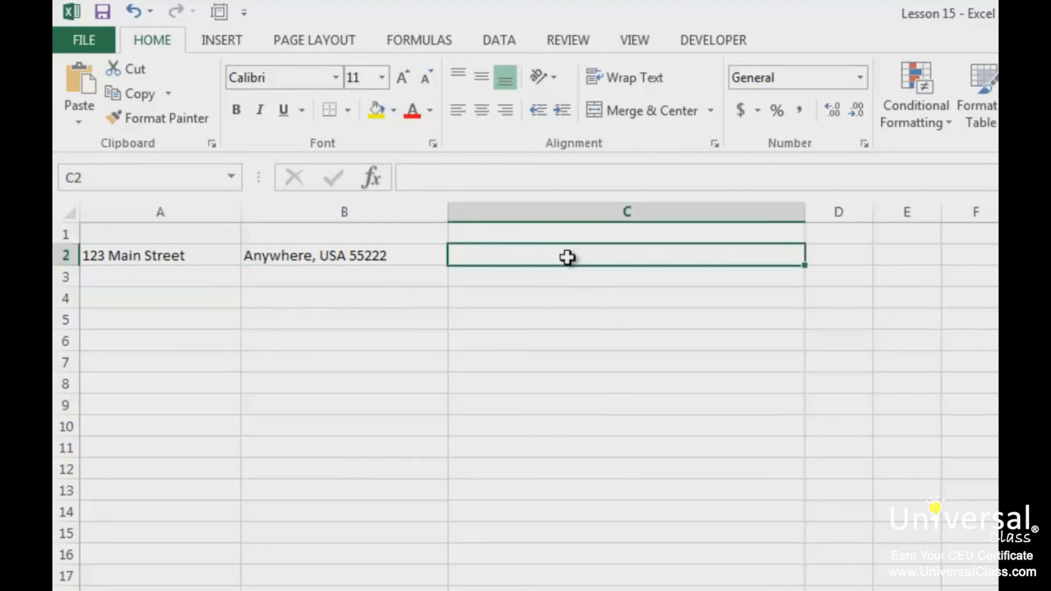
{"action": "type", "text": "=conc"}
{"action": "key", "text": "Tab"}
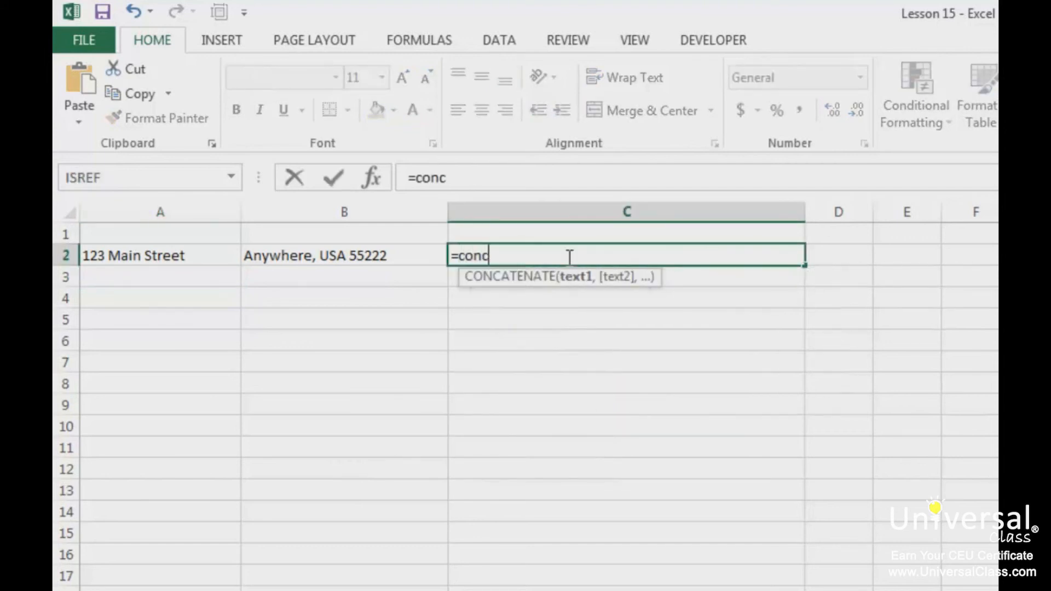
{"action": "left_click", "coordinate": [207, 257]}
{"action": "type", "text": ","}
{"action": "left_click", "coordinate": [323, 259]}
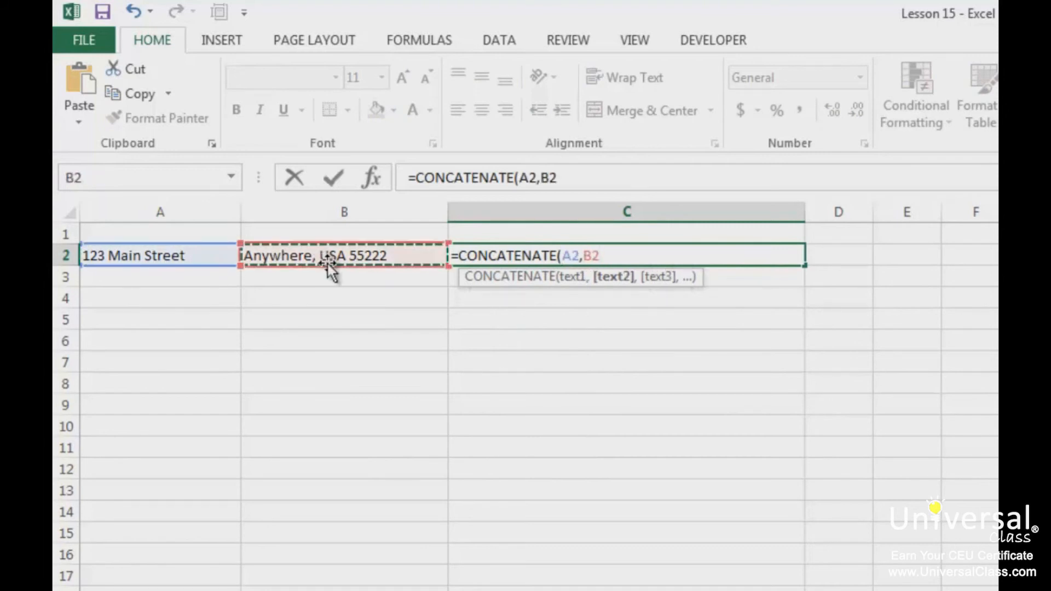
{"action": "type", "text": ")"}
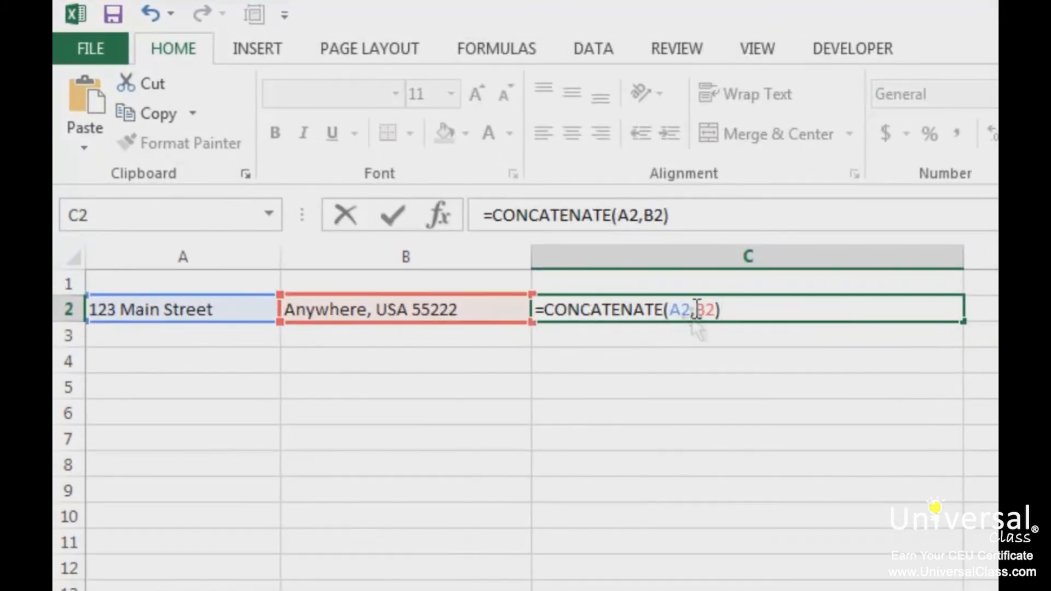
Add a CHAR(10) line break between the two references in C2, making it =CONCATENATE(A2,CHAR(10),B2)
{"action": "left_click", "coordinate": [694, 308]}
{"action": "type", "text": "CHAR(10),"}
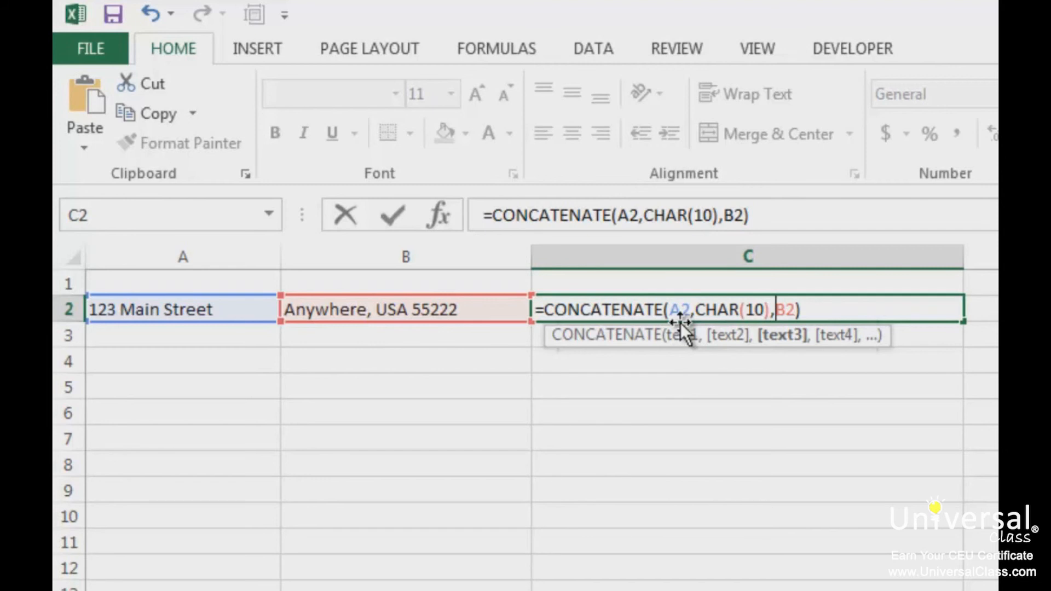
{"action": "key", "text": "Return"}
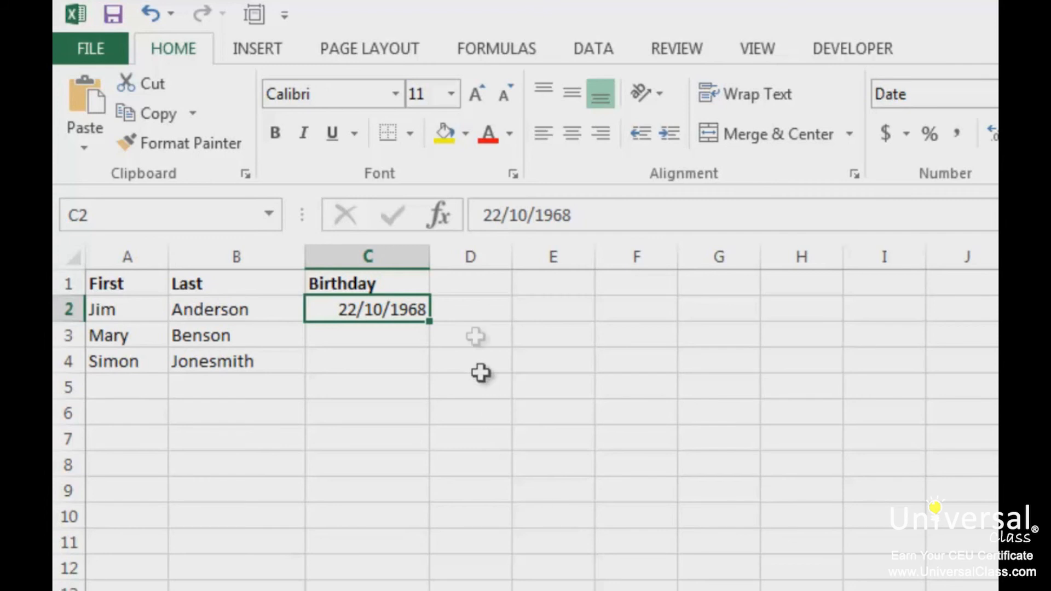
Enter =CONCATENATE(A2," was born on ",C2) in D2 of the birthday sheet
{"action": "left_click", "coordinate": [460, 308]}
{"action": "type", "text": "=cont"}
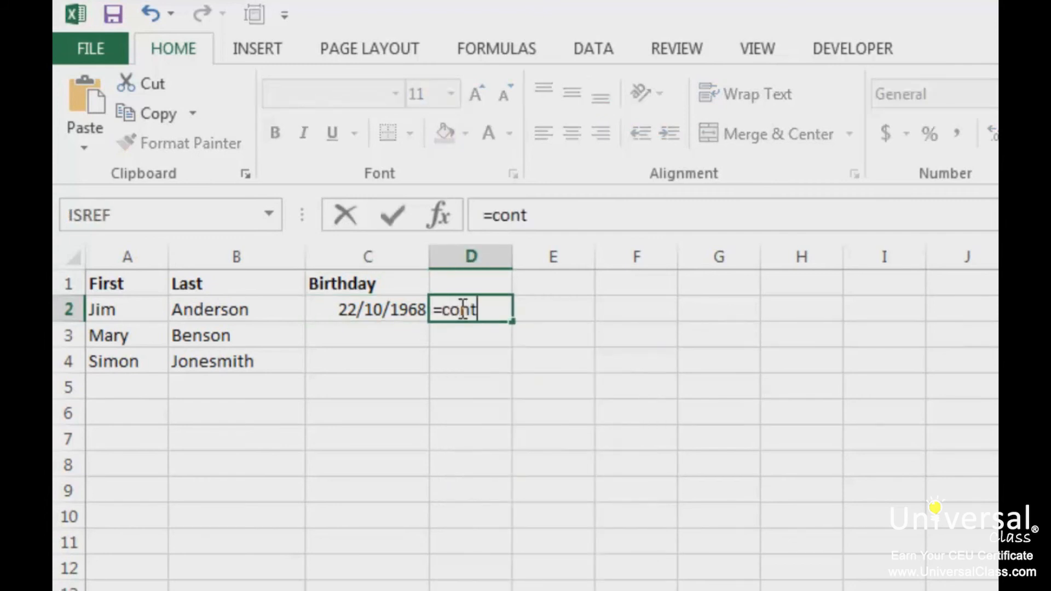
{"action": "key", "text": "BackSpace"}
{"action": "key", "text": "Tab"}
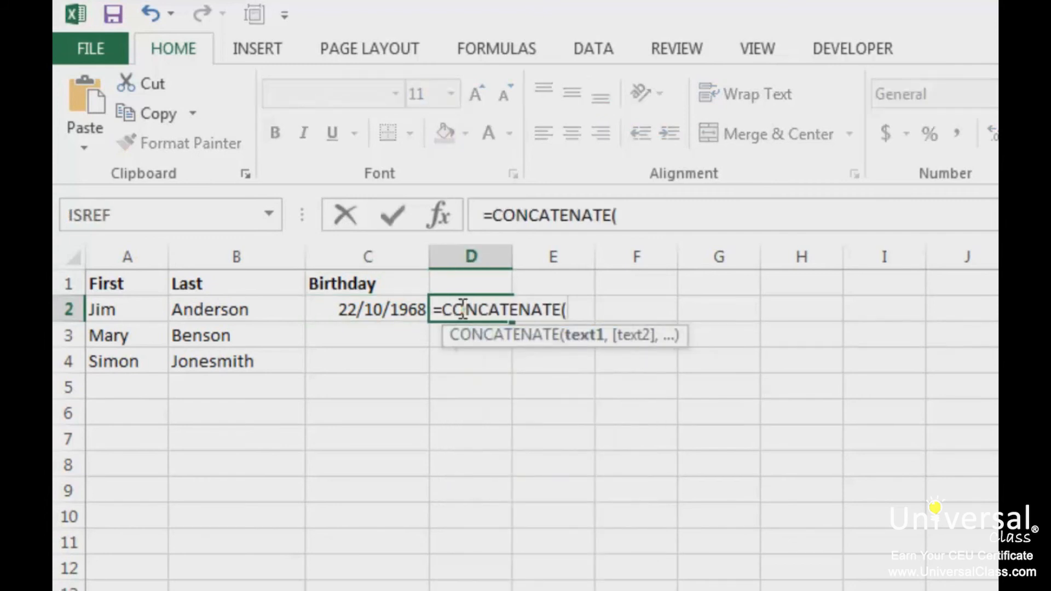
{"action": "left_click", "coordinate": [114, 314]}
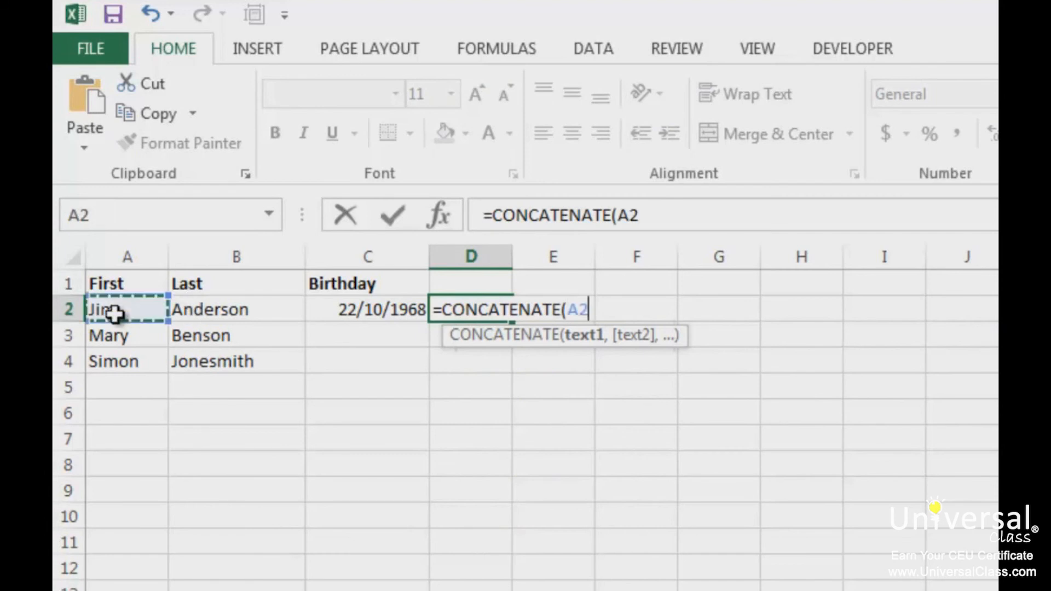
{"action": "type", "text": ",\" was "}
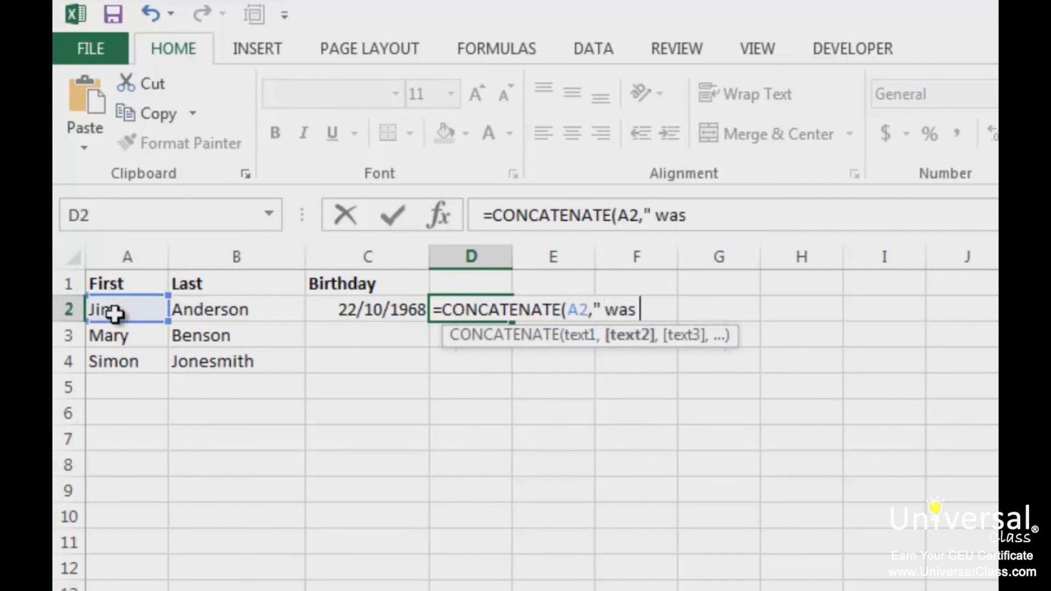
{"action": "type", "text": "born on \","}
{"action": "left_click", "coordinate": [374, 314]}
{"action": "type", "text": ")"}
{"action": "key", "text": "Return"}
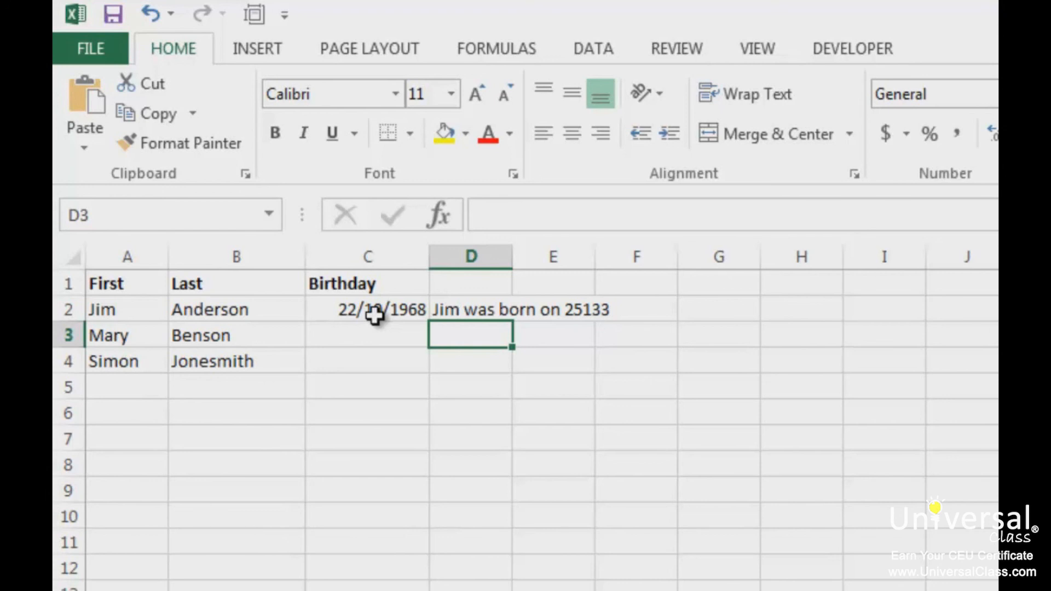
Wrap the C2 reference in the D2 formula in TEXT with the format "mm dd yyyy"
{"action": "left_click", "coordinate": [448, 307]}
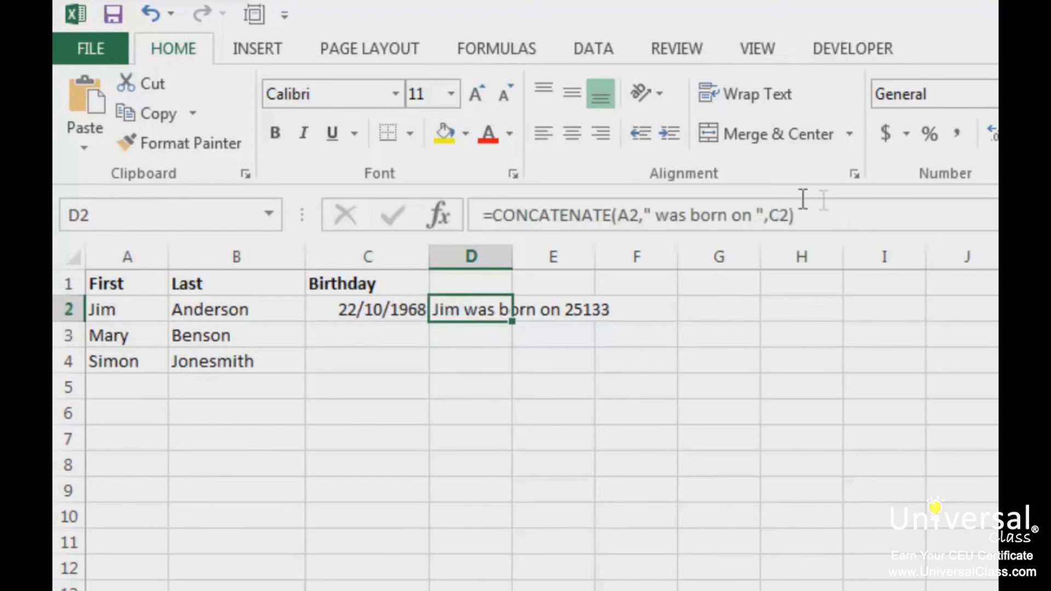
{"action": "left_click", "coordinate": [772, 209]}
{"action": "type", "text": "te"}
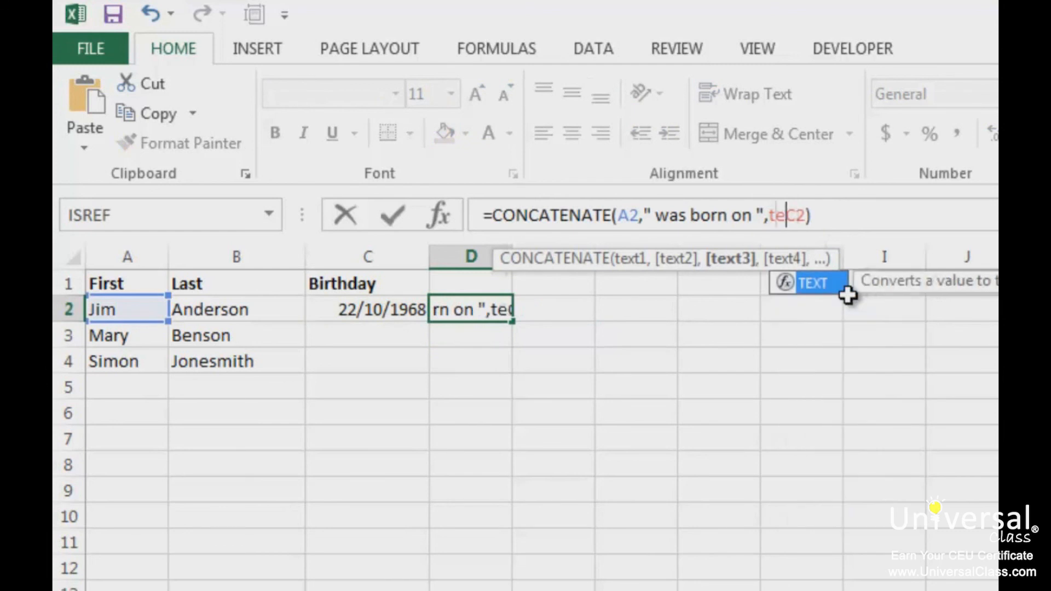
{"action": "type", "text": "xt("}
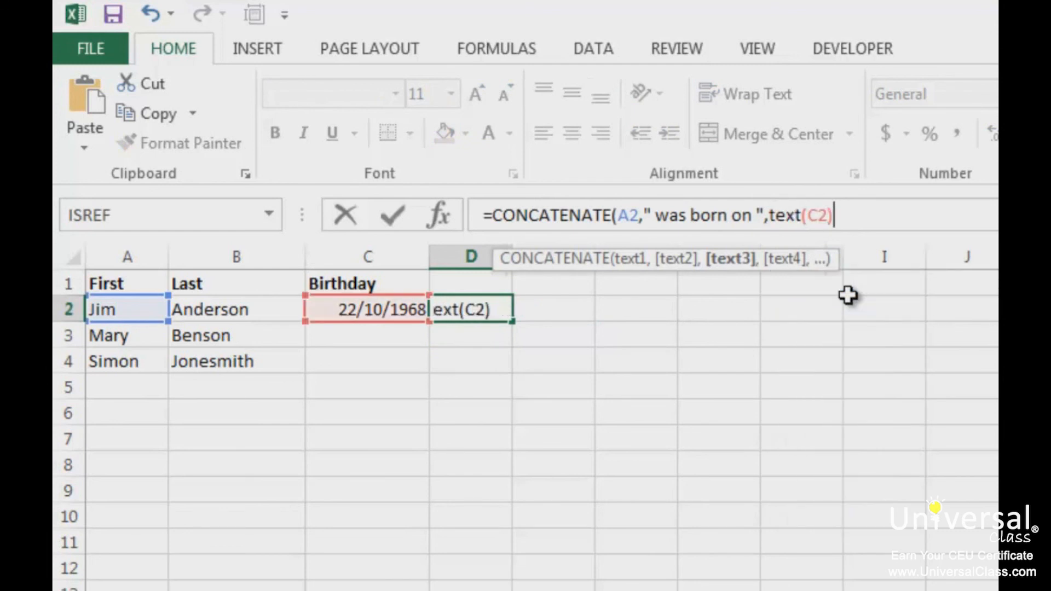
{"action": "key", "text": "Left"}
{"action": "type", "text": ",\"m"}
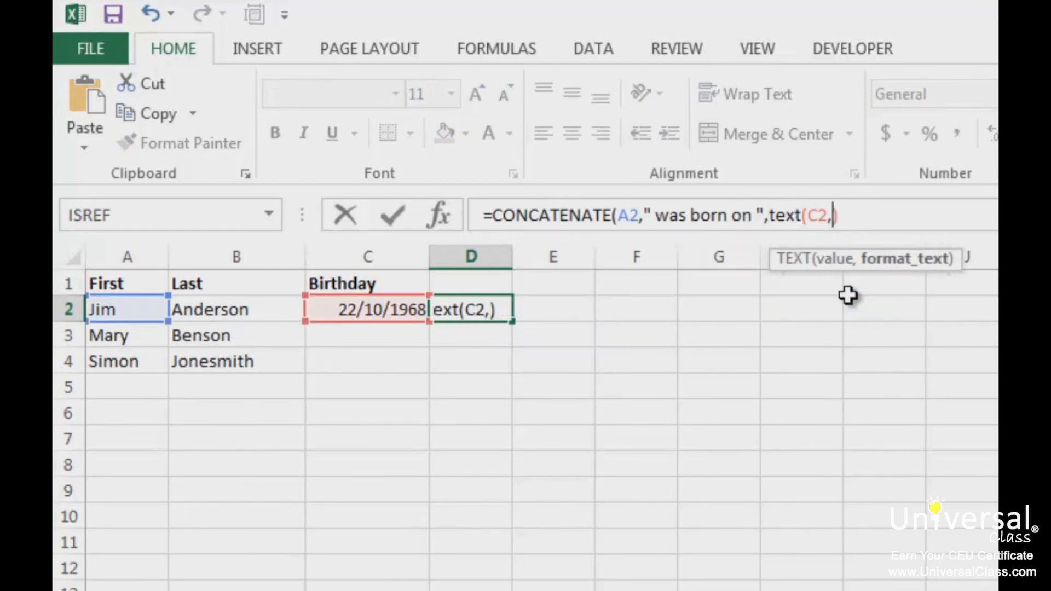
{"action": "type", "text": "m dd yyyy"}
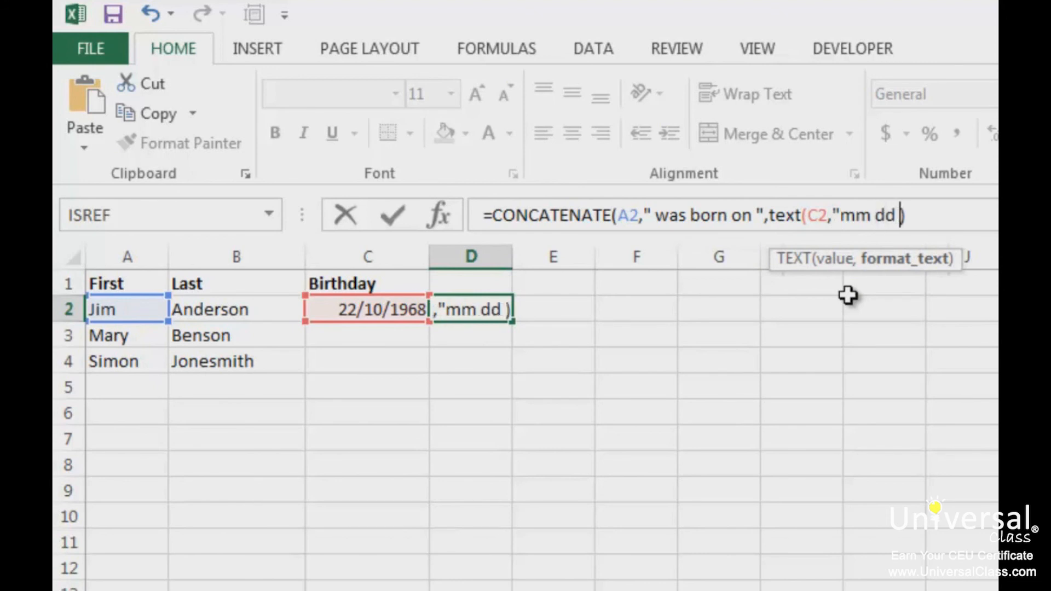
{"action": "type", "text": "\")"}
{"action": "key", "text": "Return"}
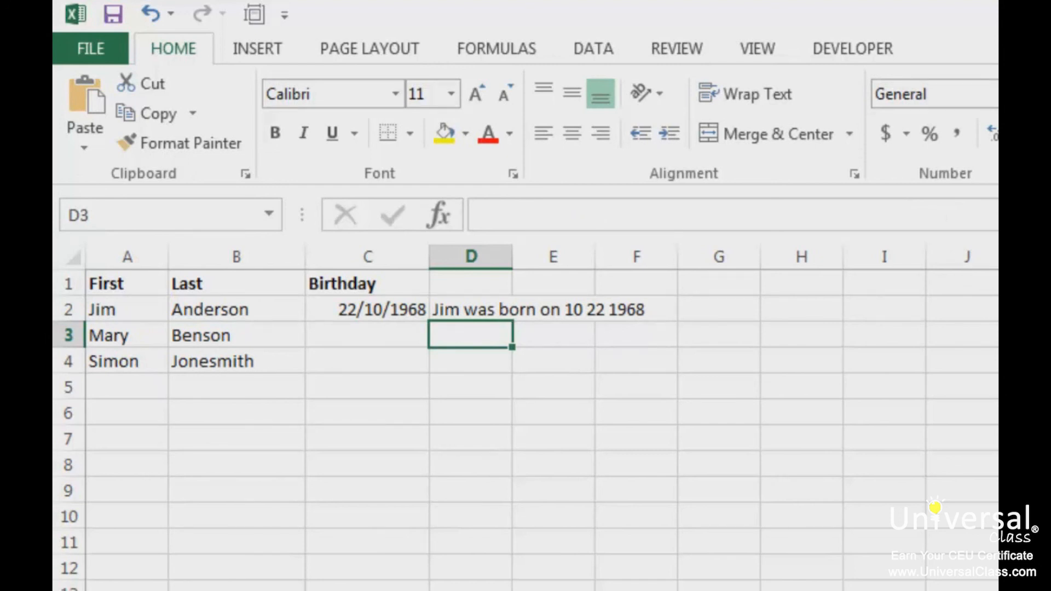
Copy the Employee ID cells F1:F4 and paste them at A1 of the blank sheet
{"action": "left_click", "coordinate": [471, 309]}
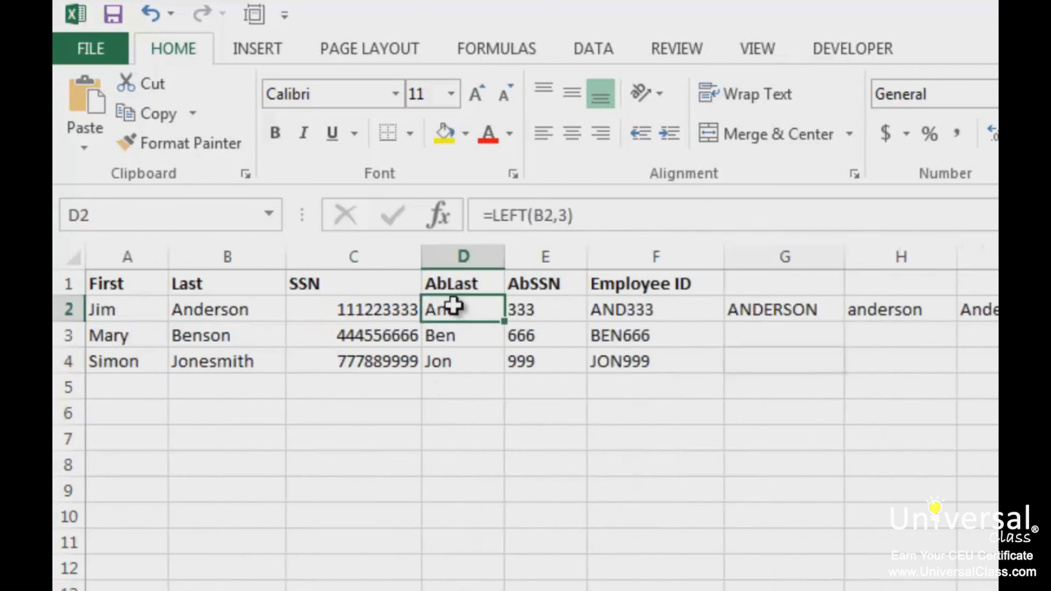
{"action": "left_click", "coordinate": [665, 313]}
{"action": "mouse_move", "coordinate": [635, 359]}
{"action": "left_mouse_down"}
{"action": "mouse_move", "coordinate": [645, 307]}
{"action": "mouse_move", "coordinate": [634, 387]}
{"action": "mouse_move", "coordinate": [628, 362]}
{"action": "left_mouse_up"}
{"action": "key", "text": "ctrl+c"}
{"action": "key", "text": "ctrl+Page_Down"}
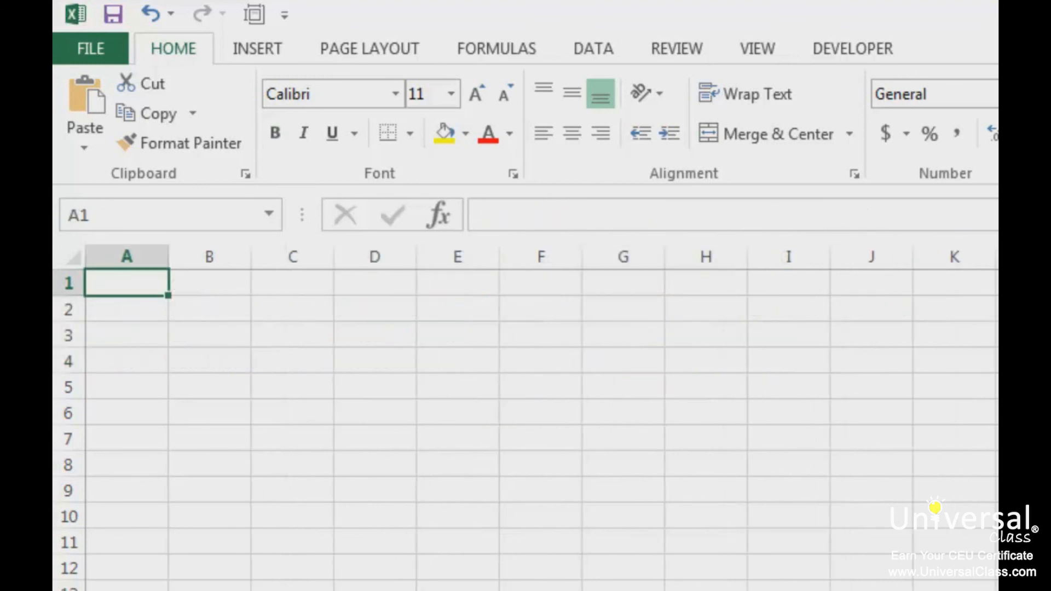
{"action": "key", "text": "ctrl+v"}
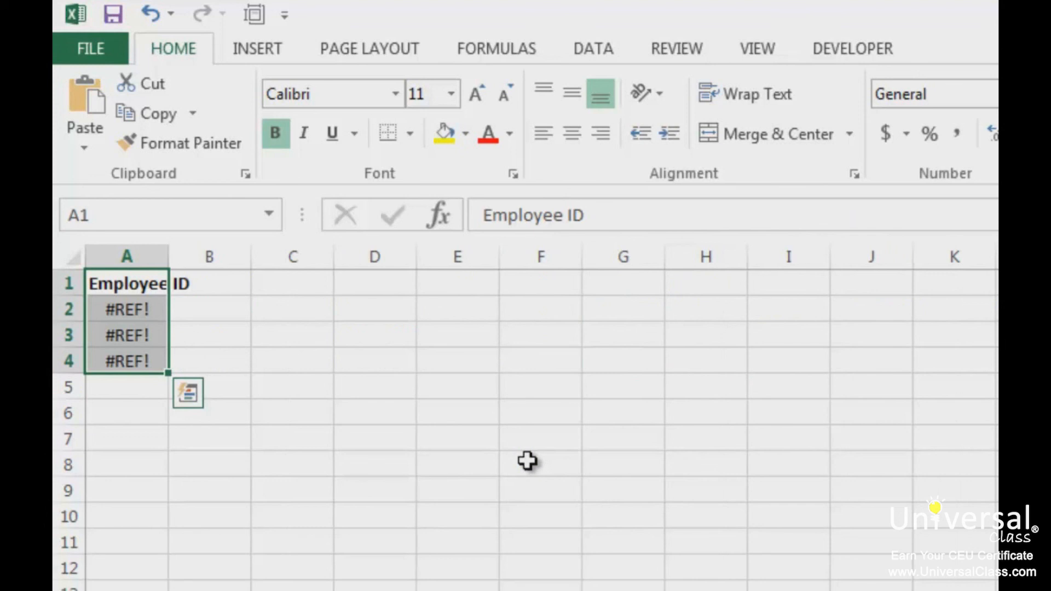
Paste the copied Employee ID cells over A1:A4 as values with number formatting
{"action": "left_click", "coordinate": [114, 284]}
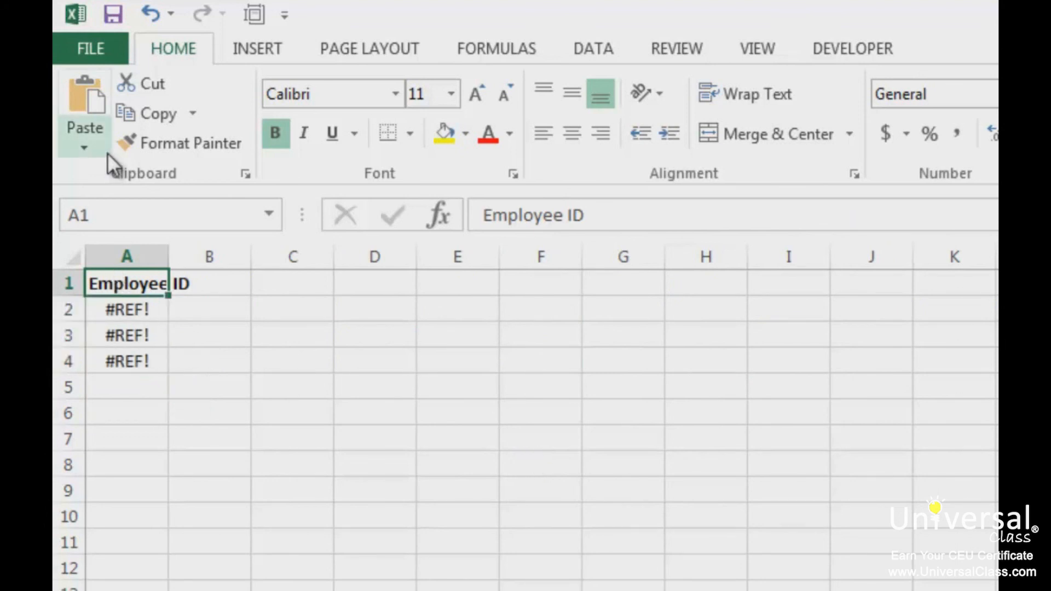
{"action": "left_click", "coordinate": [84, 147]}
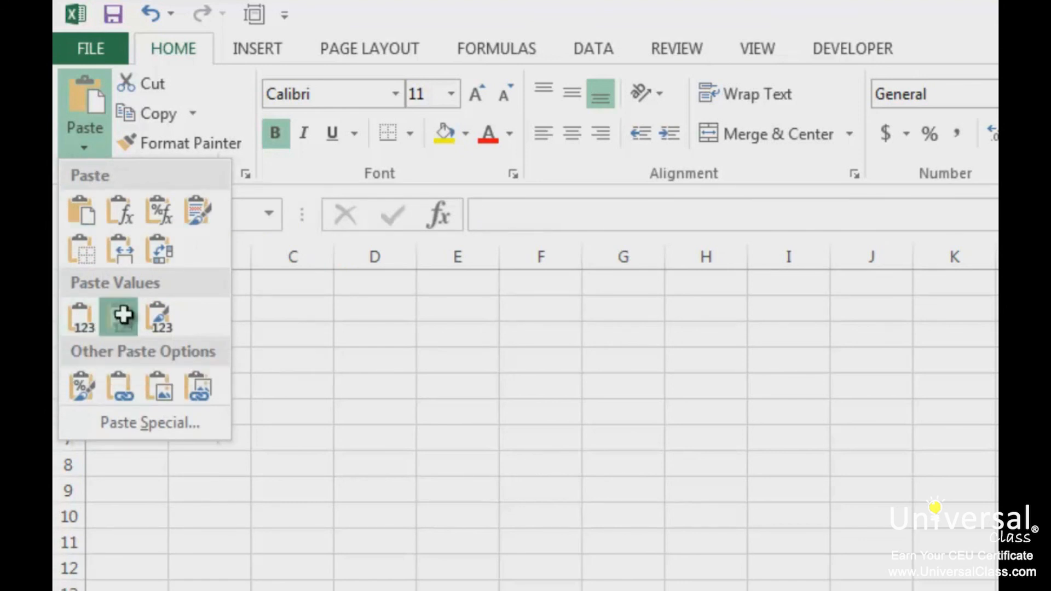
{"action": "left_click", "coordinate": [123, 320]}
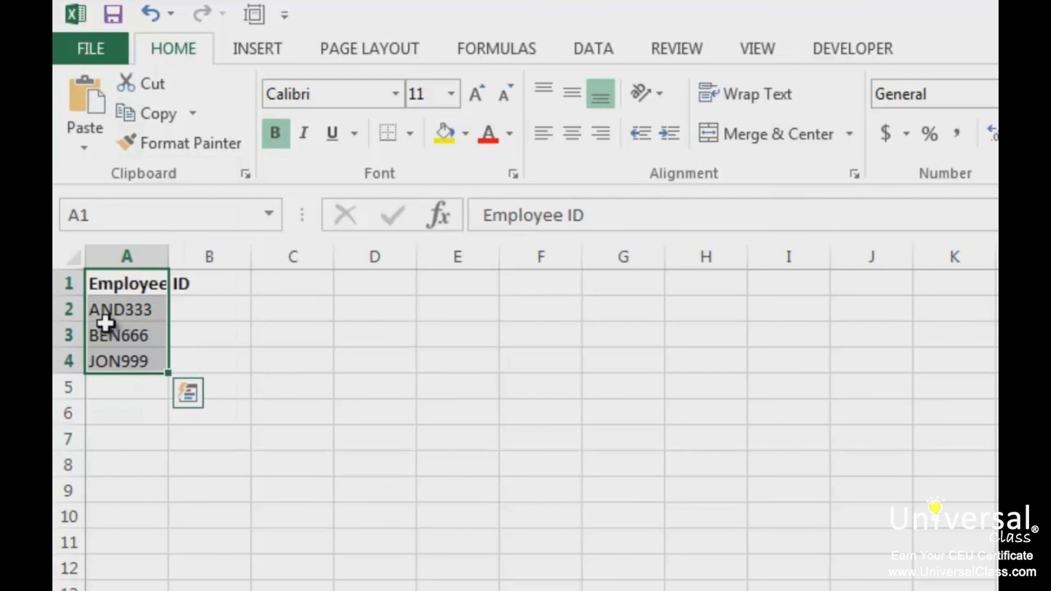